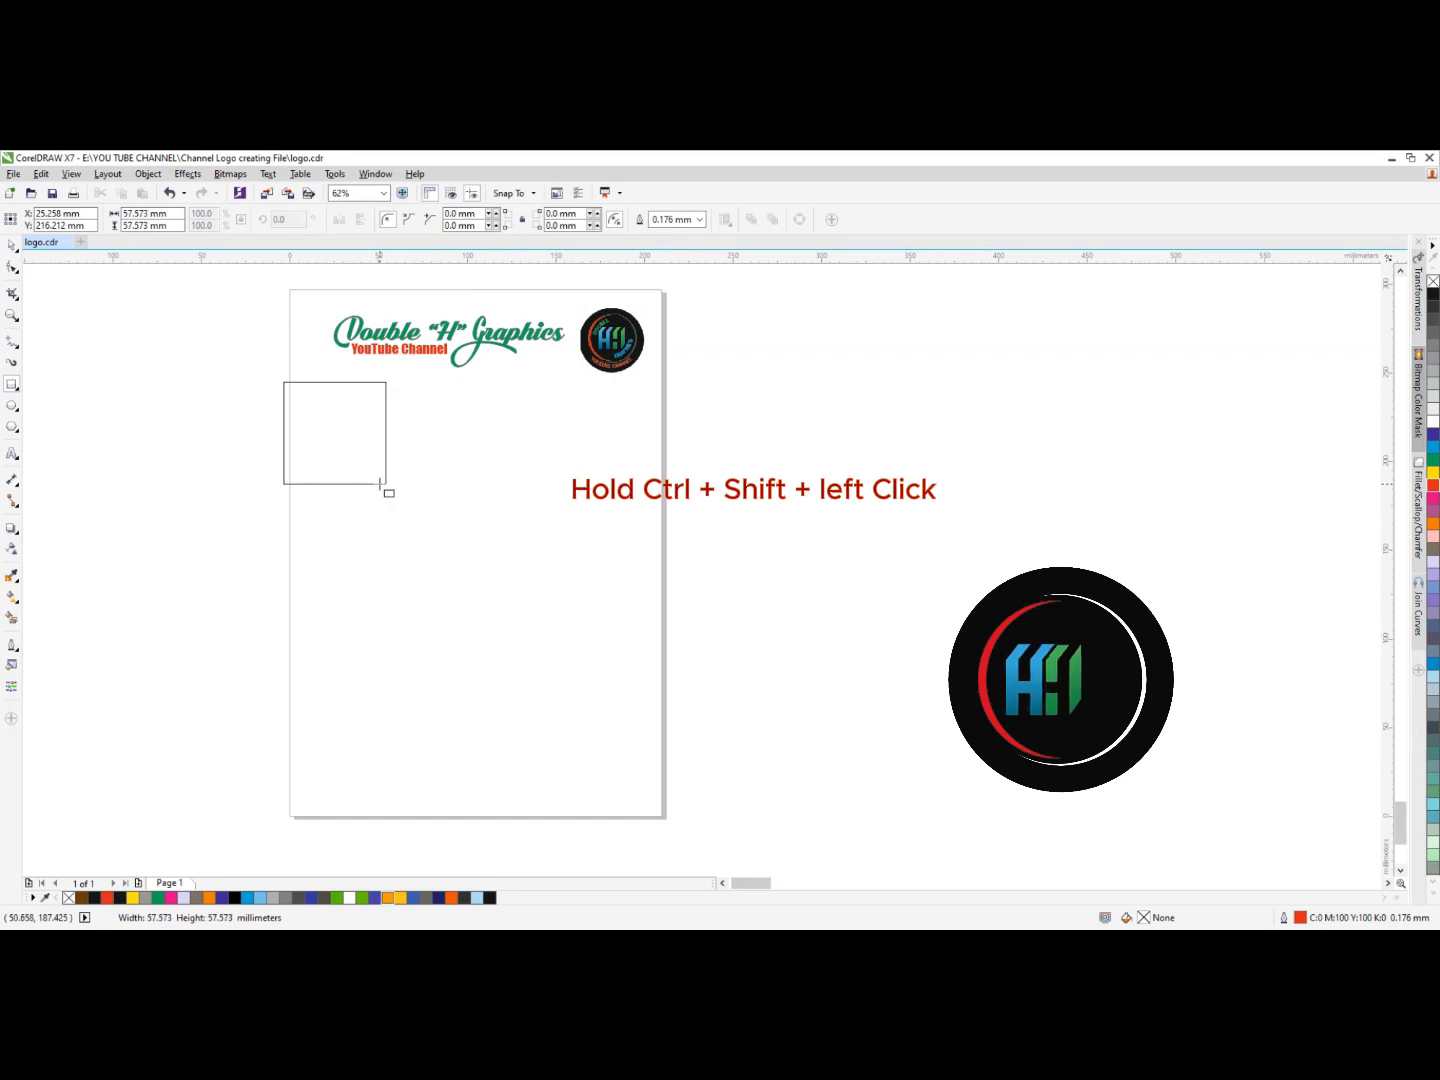
Move the drawn square of about 62.7 mm fully onto the page, below the heading text
click(11, 246)
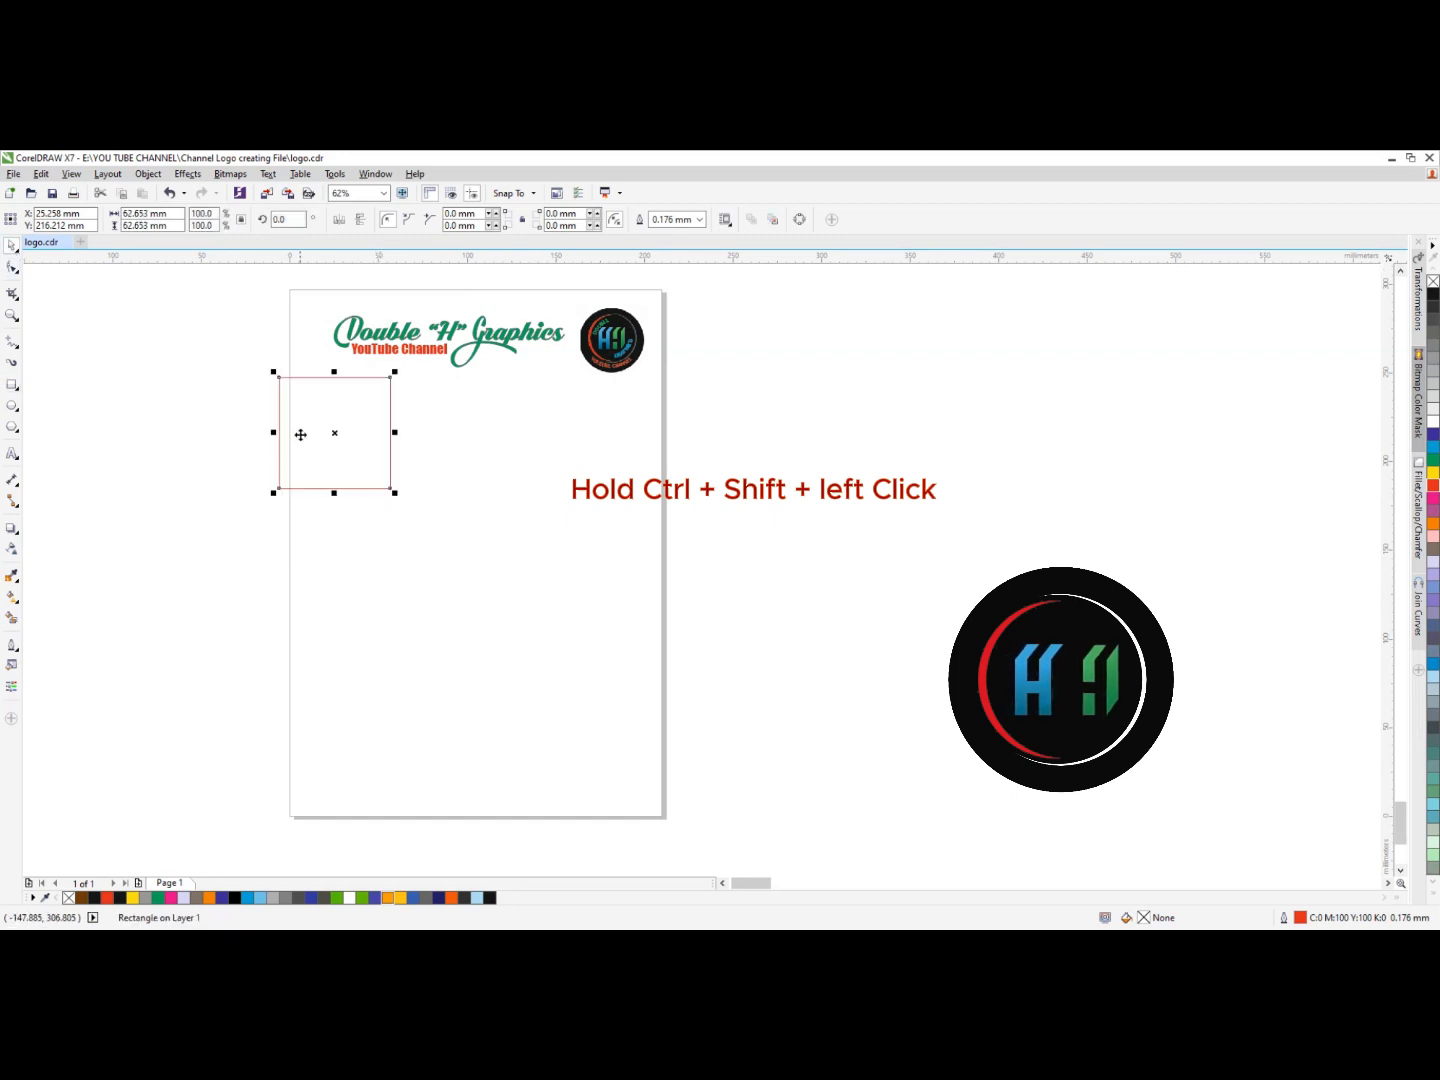
drag(335, 432, 380, 459)
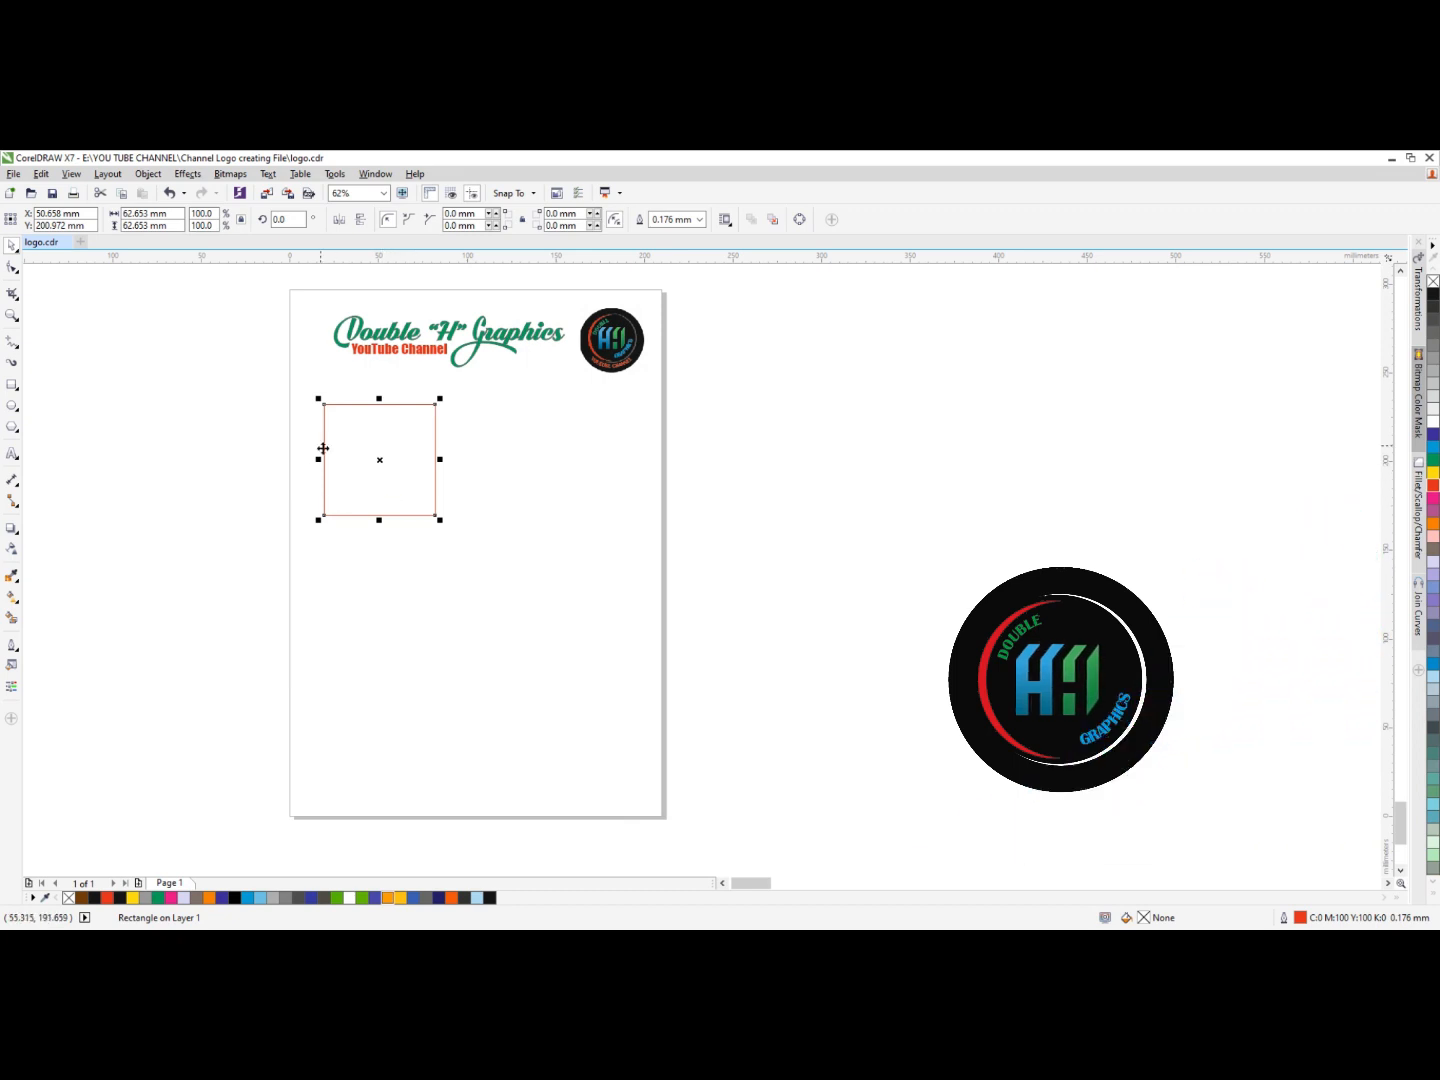
scroll(379, 408, up, 2)
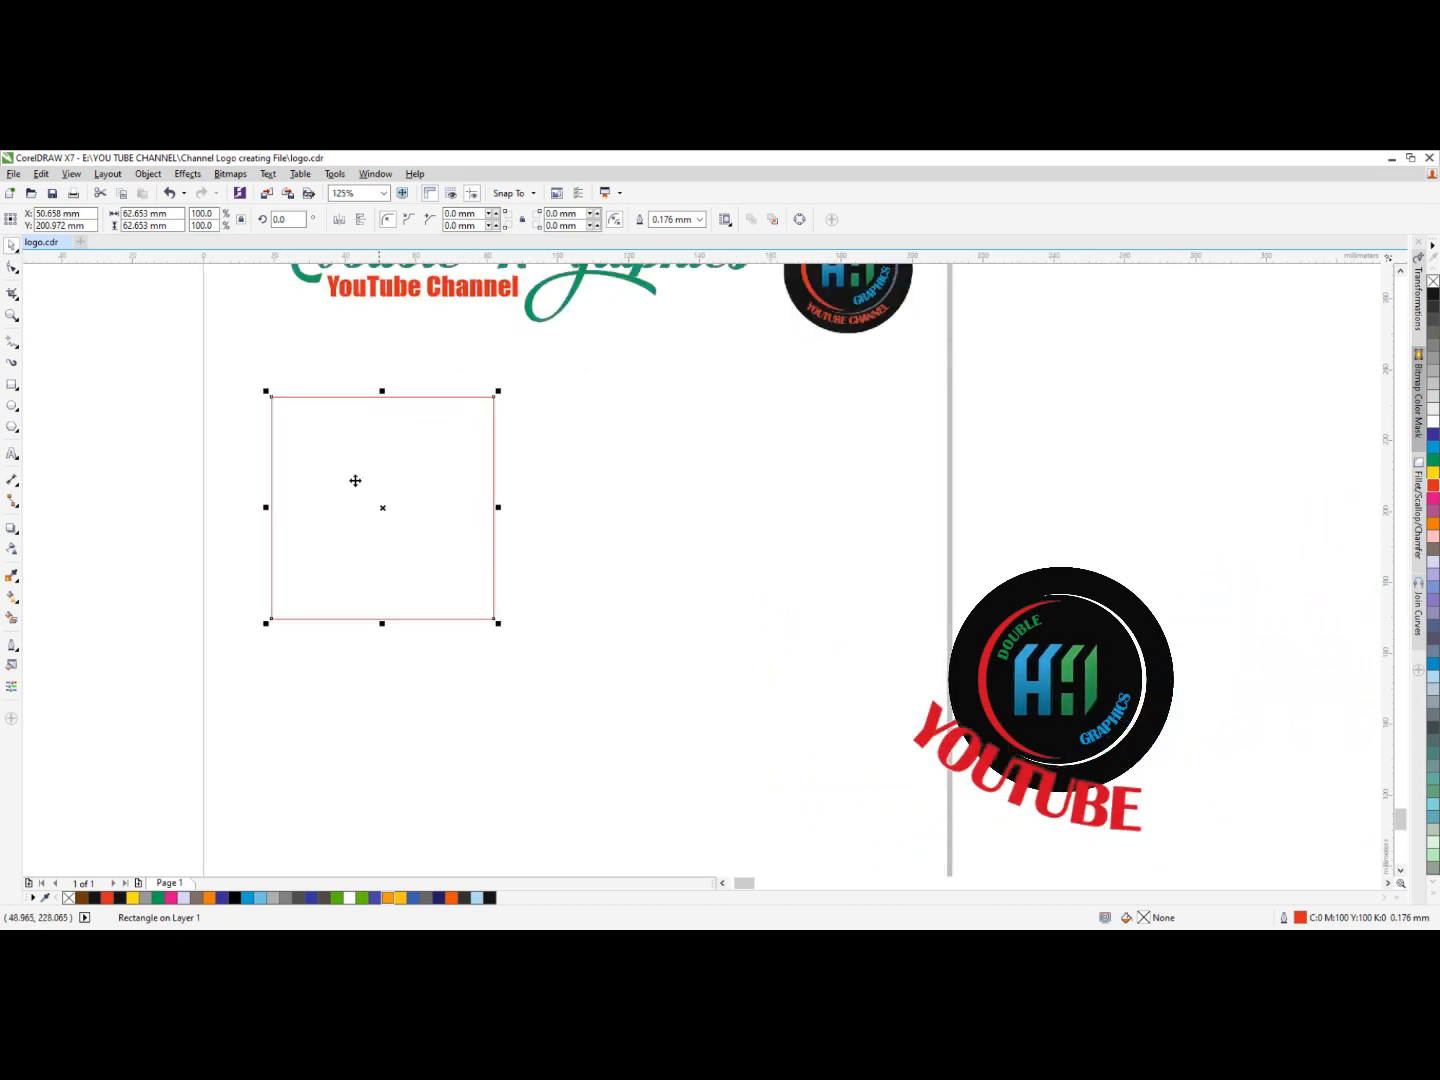
Round the square's upper-left and lower-right corners to a radius of about 31.3 mm with the Shape tool
click(11, 268)
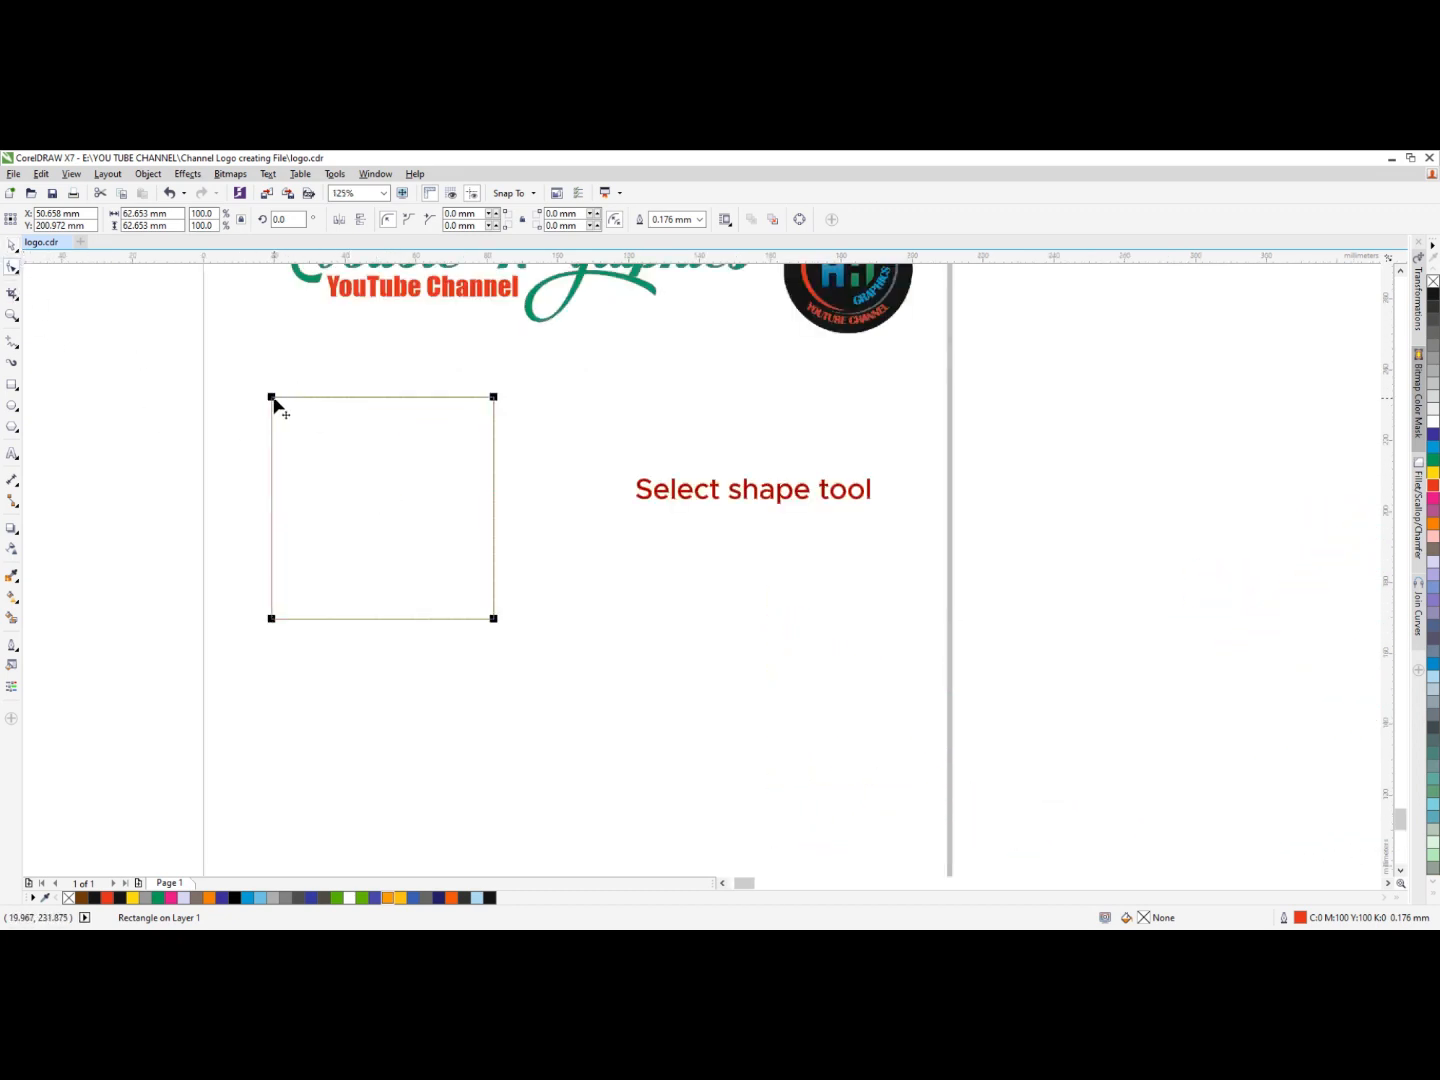
drag(273, 399, 273, 400)
click(274, 399)
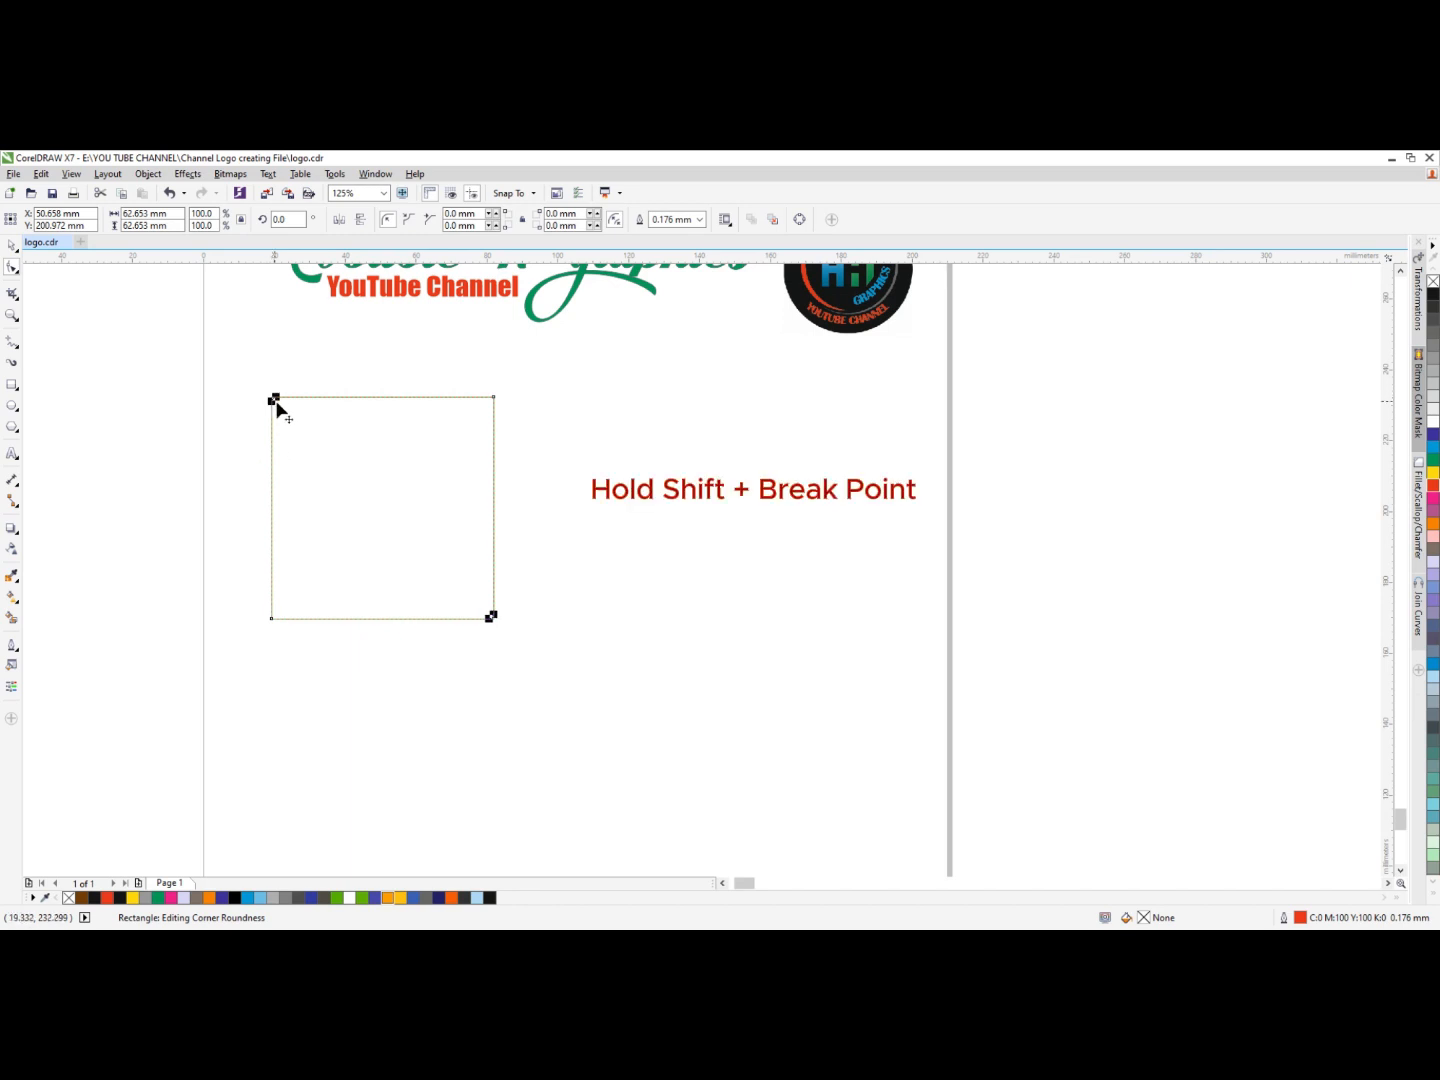
drag(290, 427, 569, 559)
Move the rounded square toward the middle of the page and rotate it 45 degrees so its sharp corners point up and down
click(10, 247)
click(570, 559)
drag(440, 678, 546, 707)
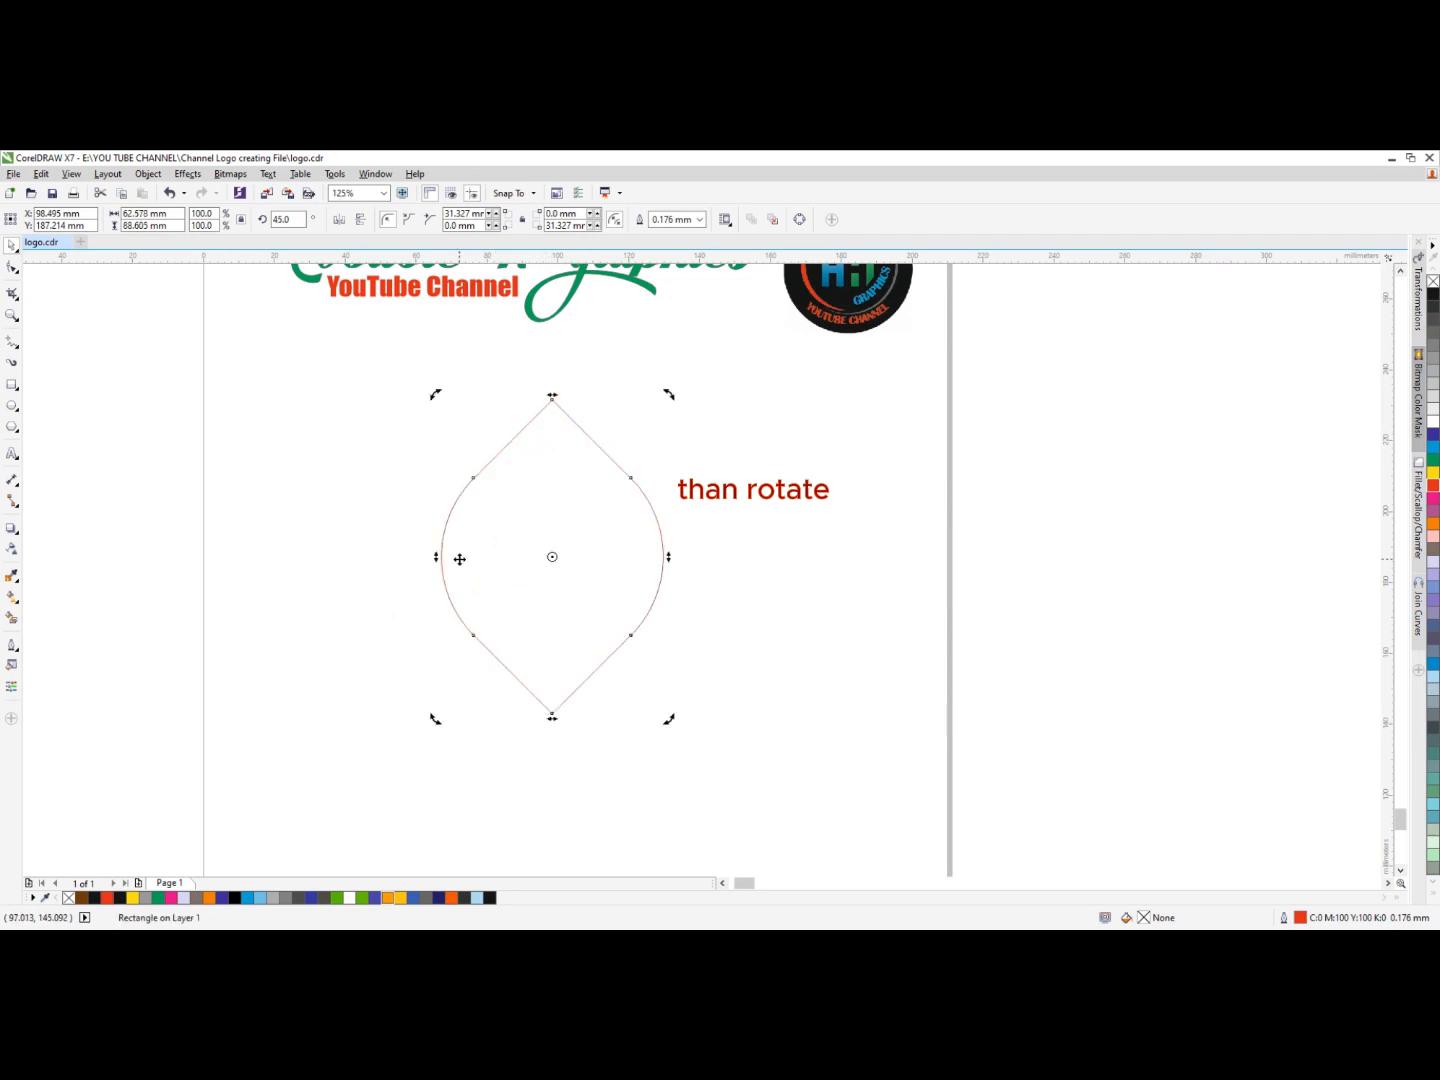
scroll(534, 586, down, 3)
scroll(537, 572, up, 3)
scroll(507, 539, down, 3)
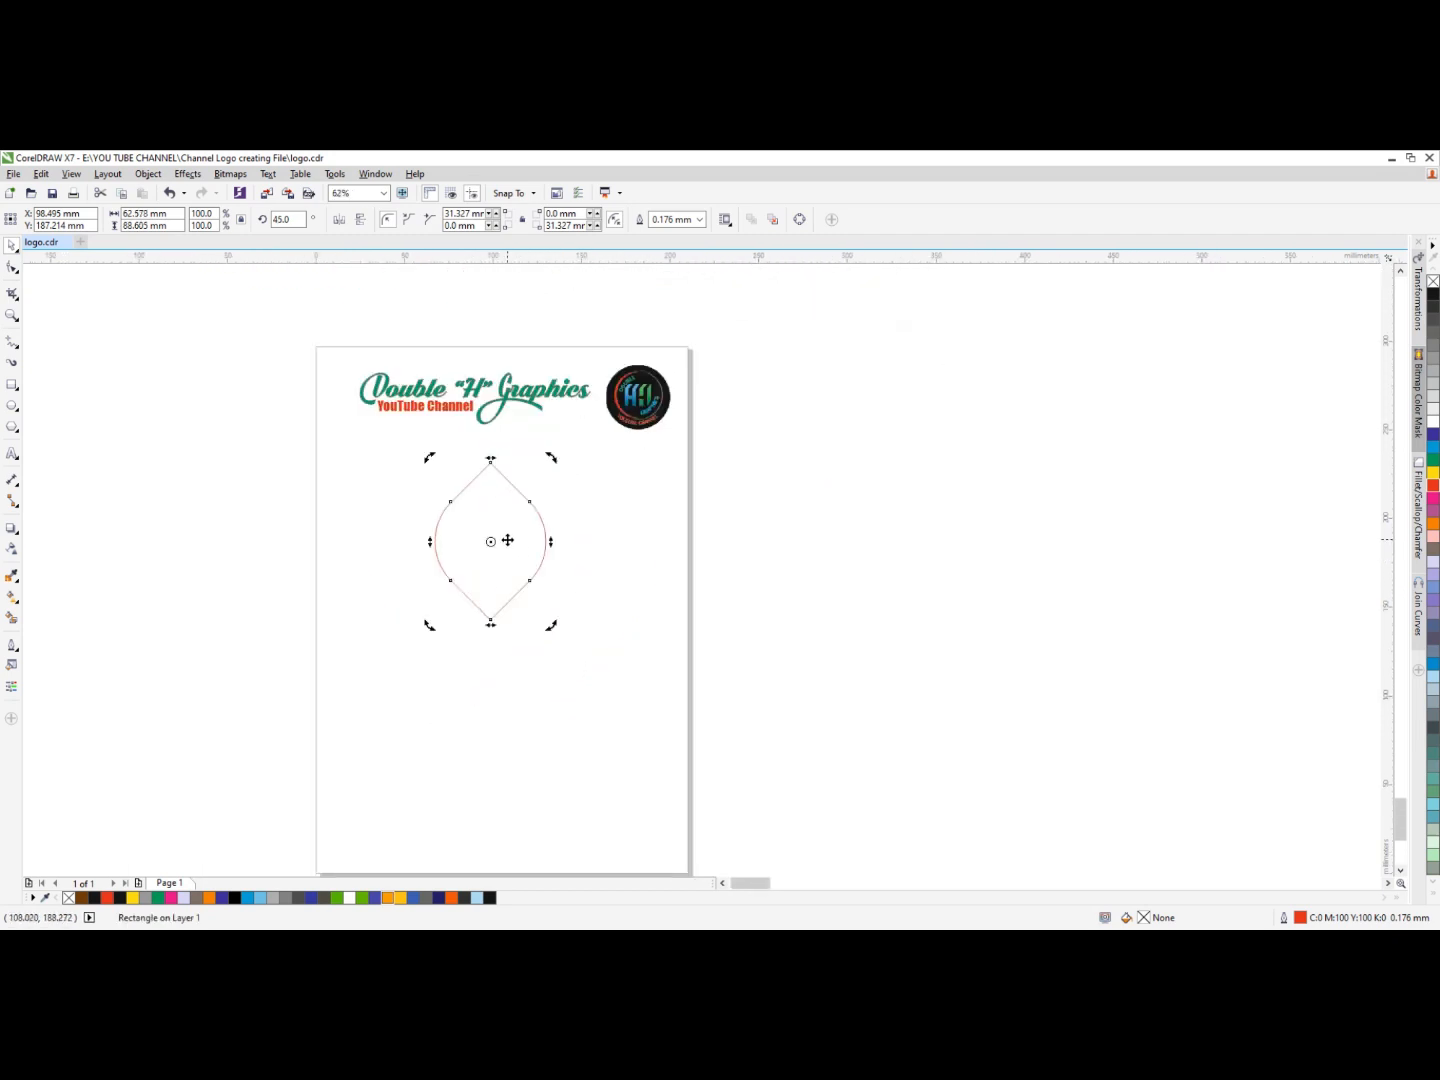
scroll(498, 534, up, 3)
click(325, 515)
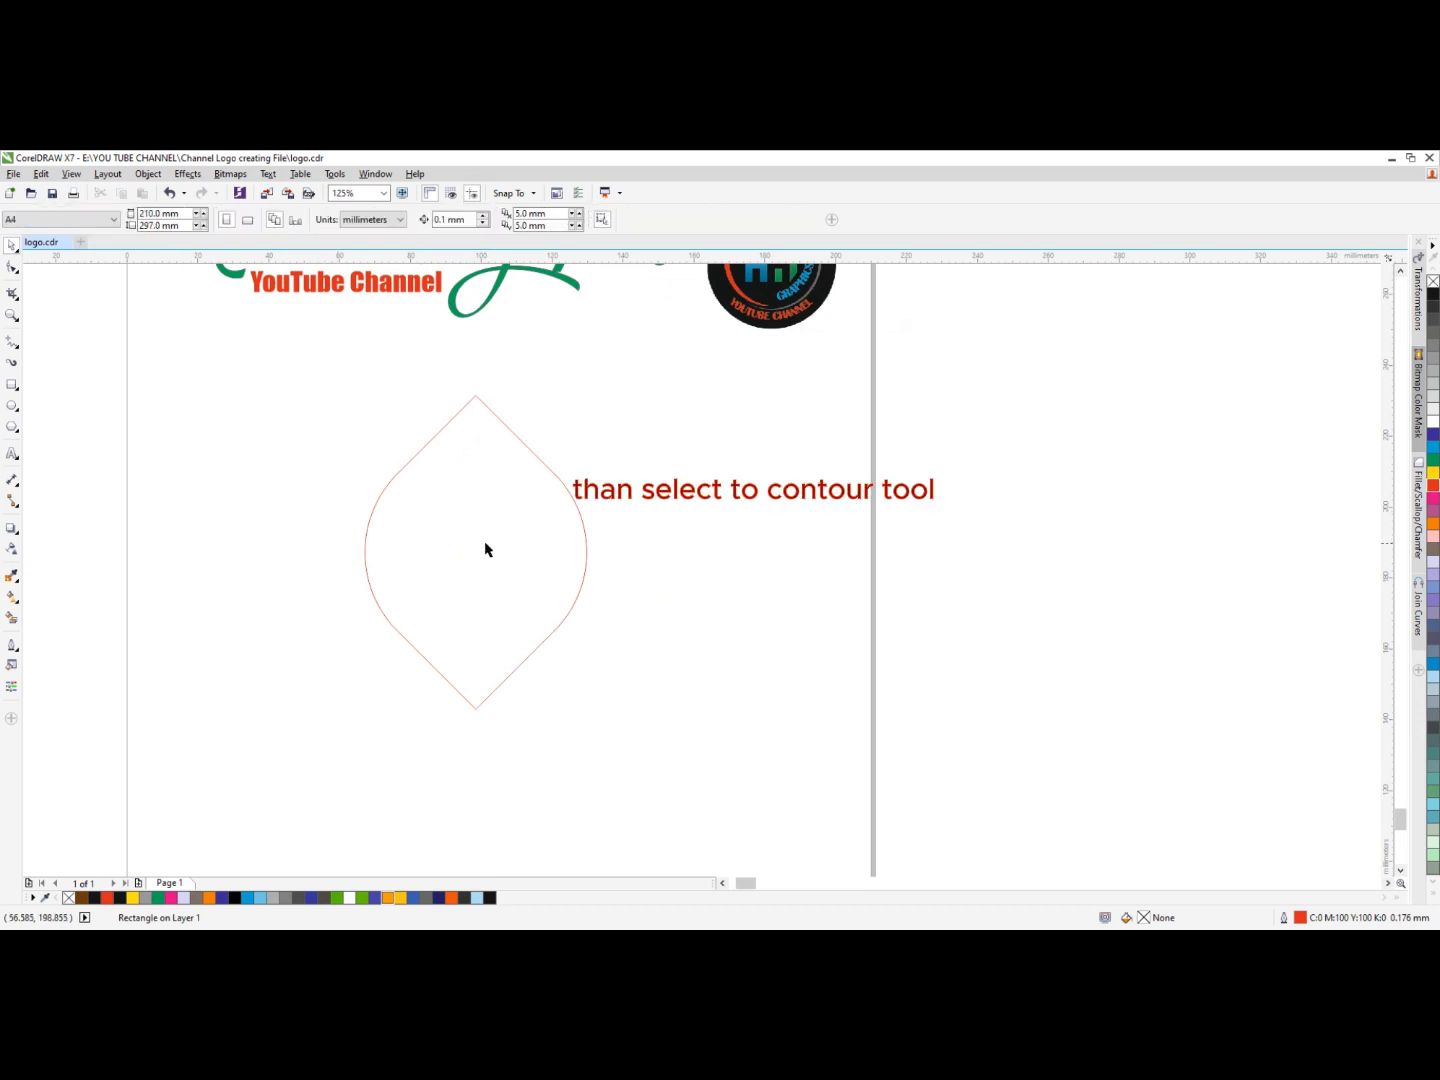
Apply a one-step inward contour with an offset of about 6.7 mm to the leaf shape
click(12, 529)
click(15, 537)
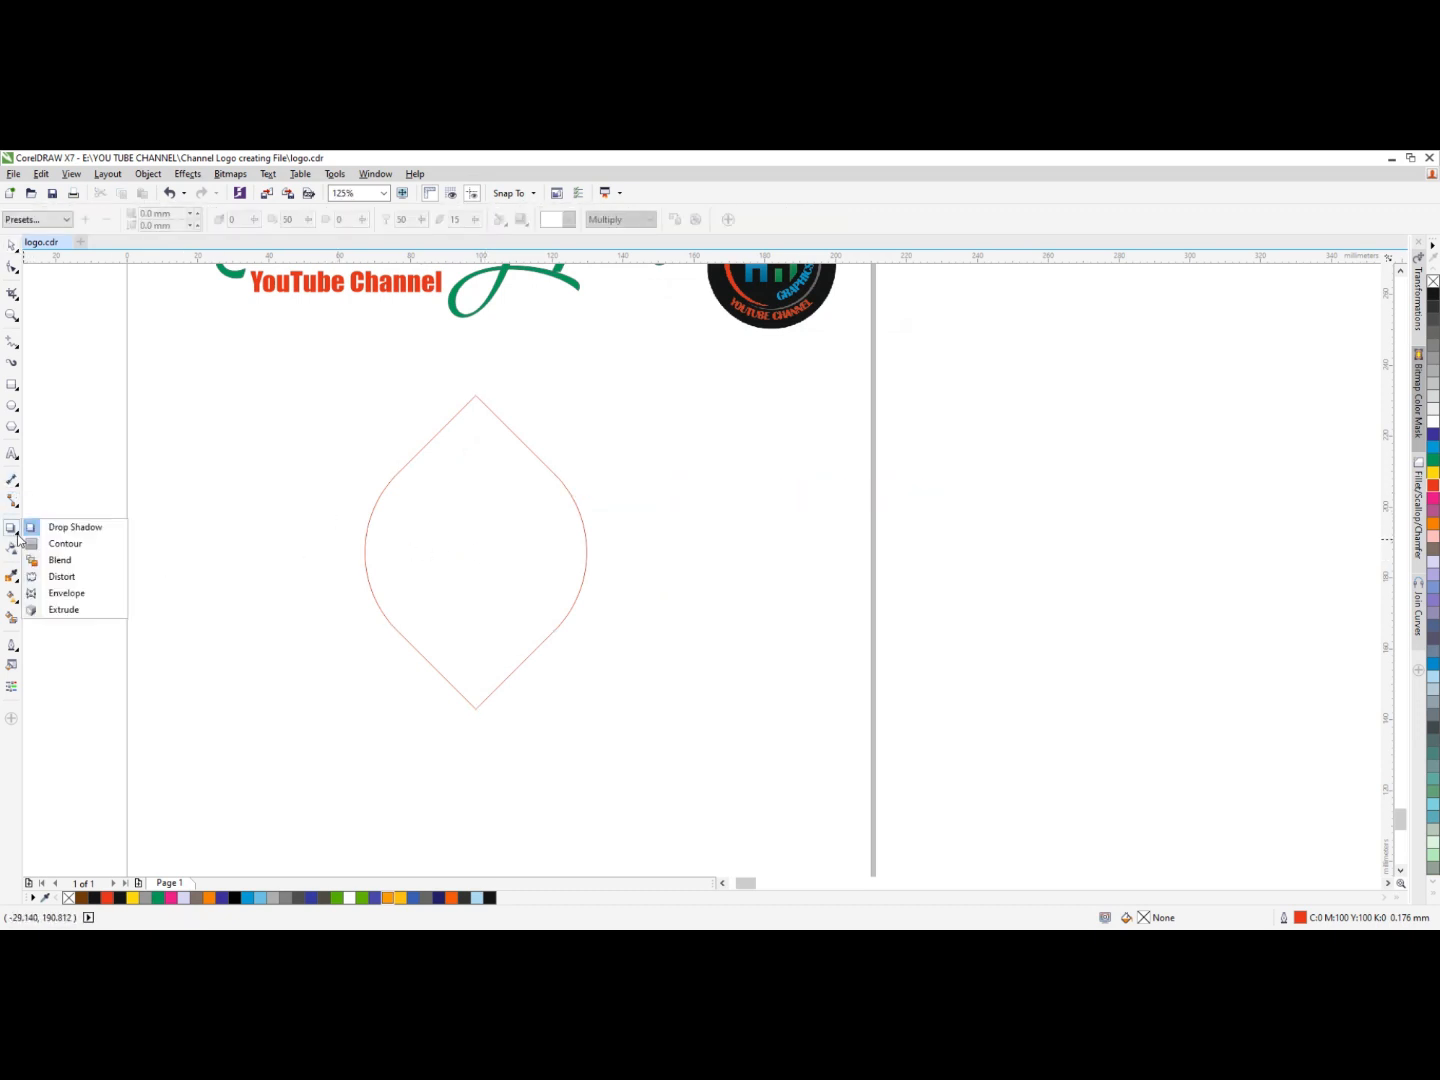
click(62, 544)
click(375, 566)
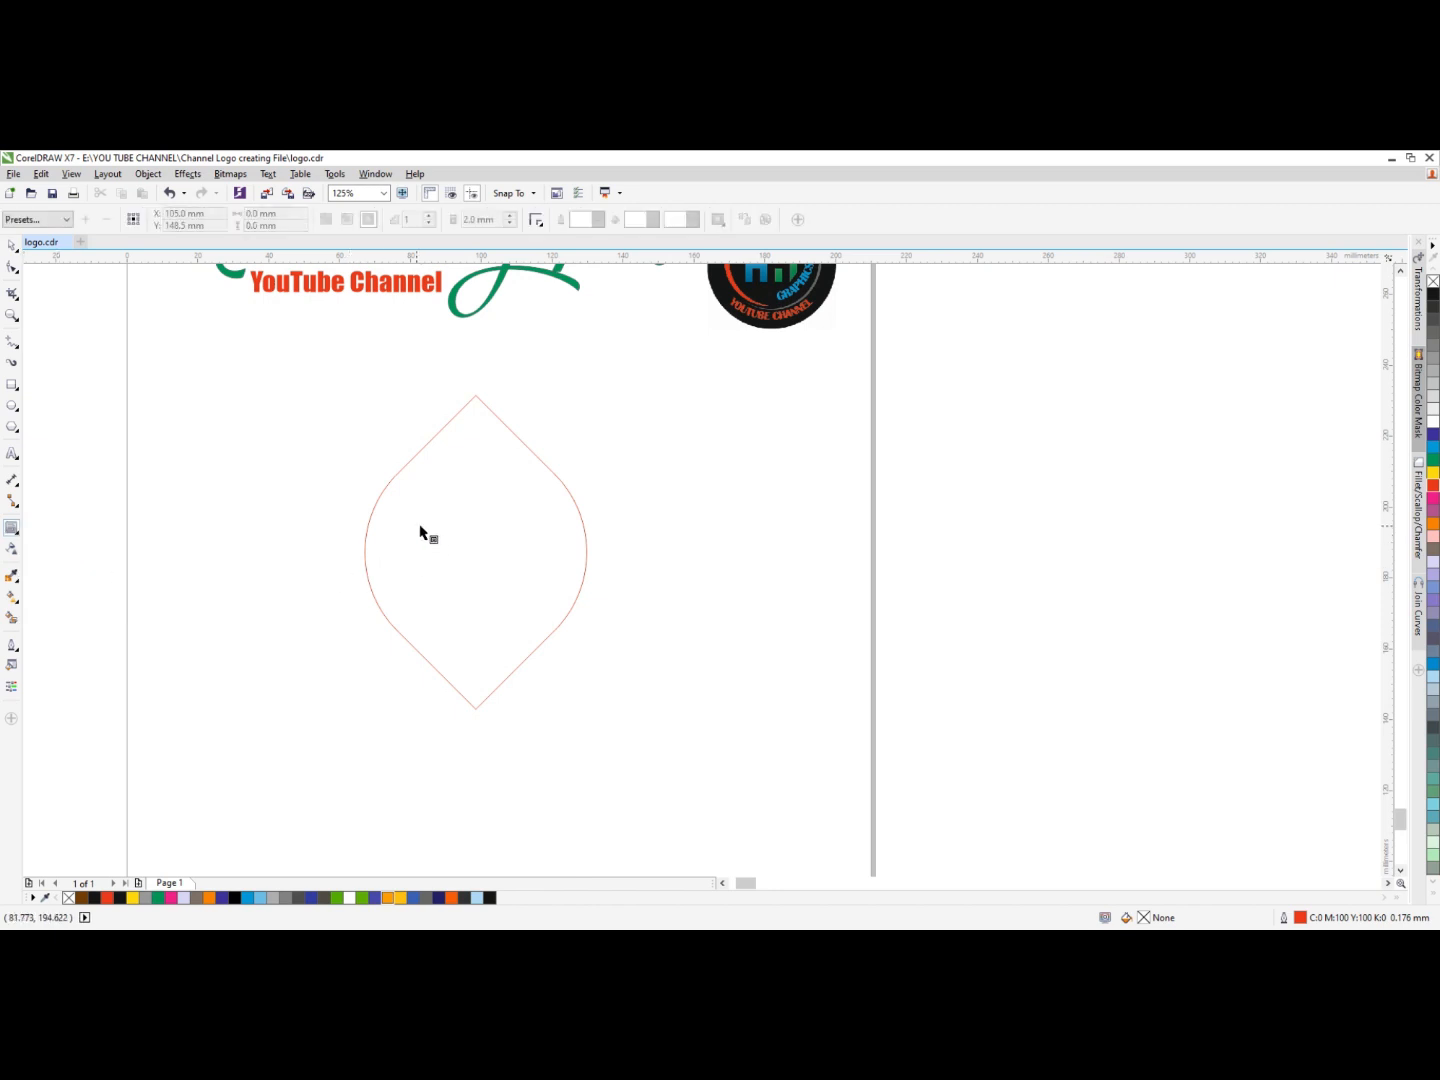
mouse_move(397, 473)
mouse_down()
mouse_move(408, 485)
mouse_move(400, 471)
mouse_up()
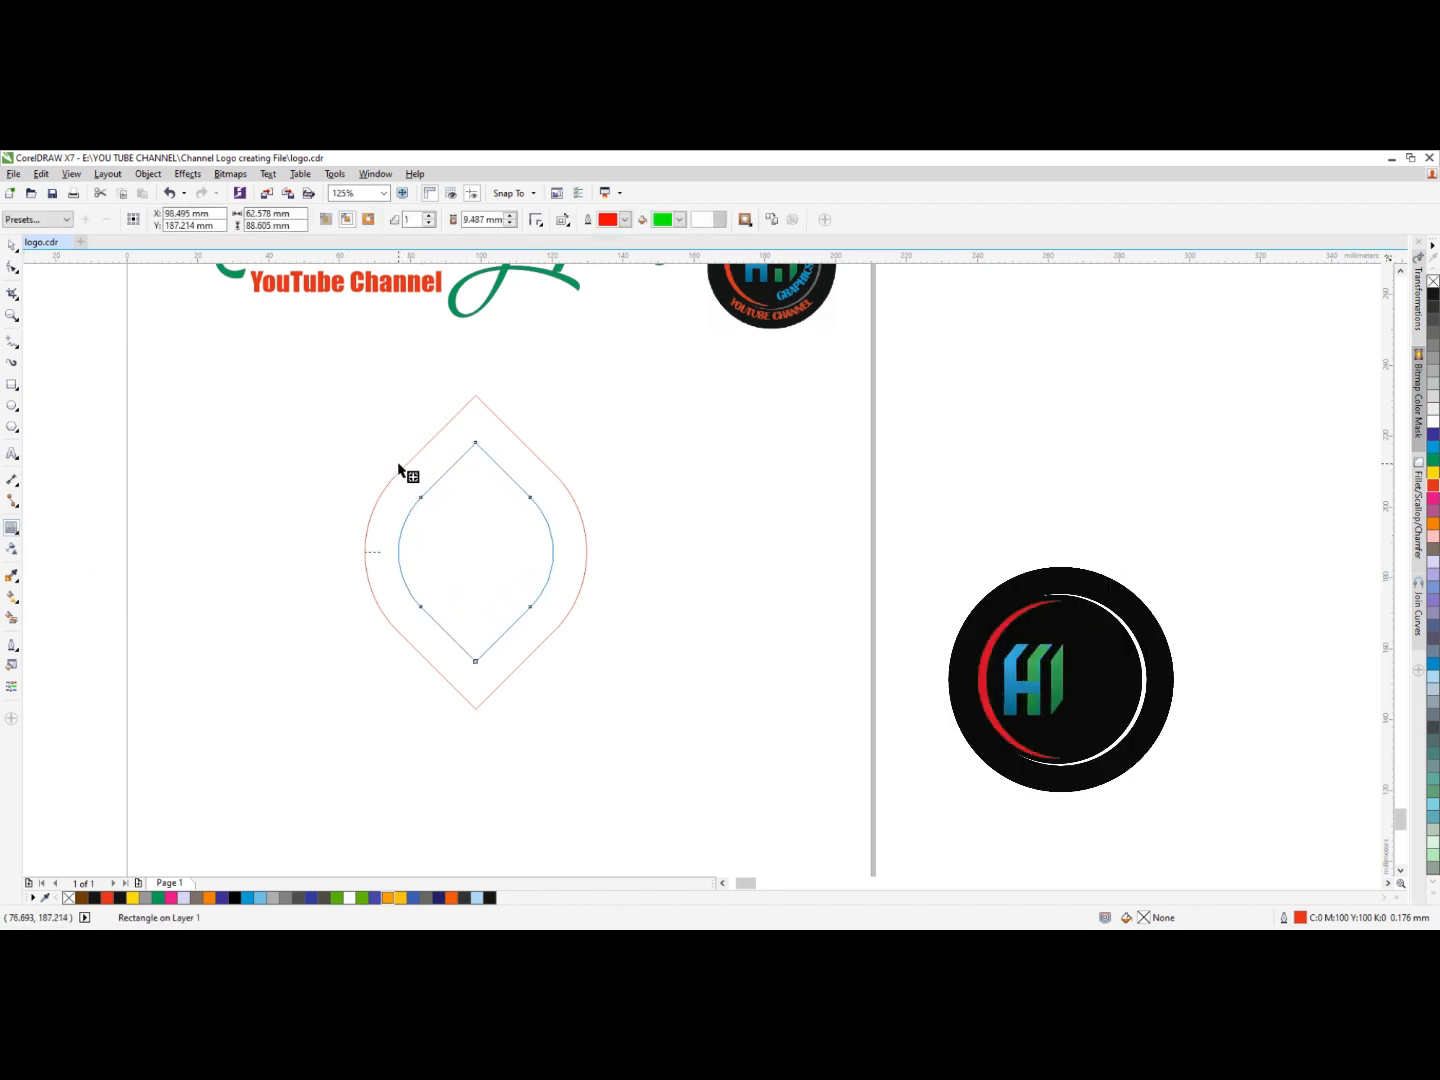
drag(399, 552, 391, 558)
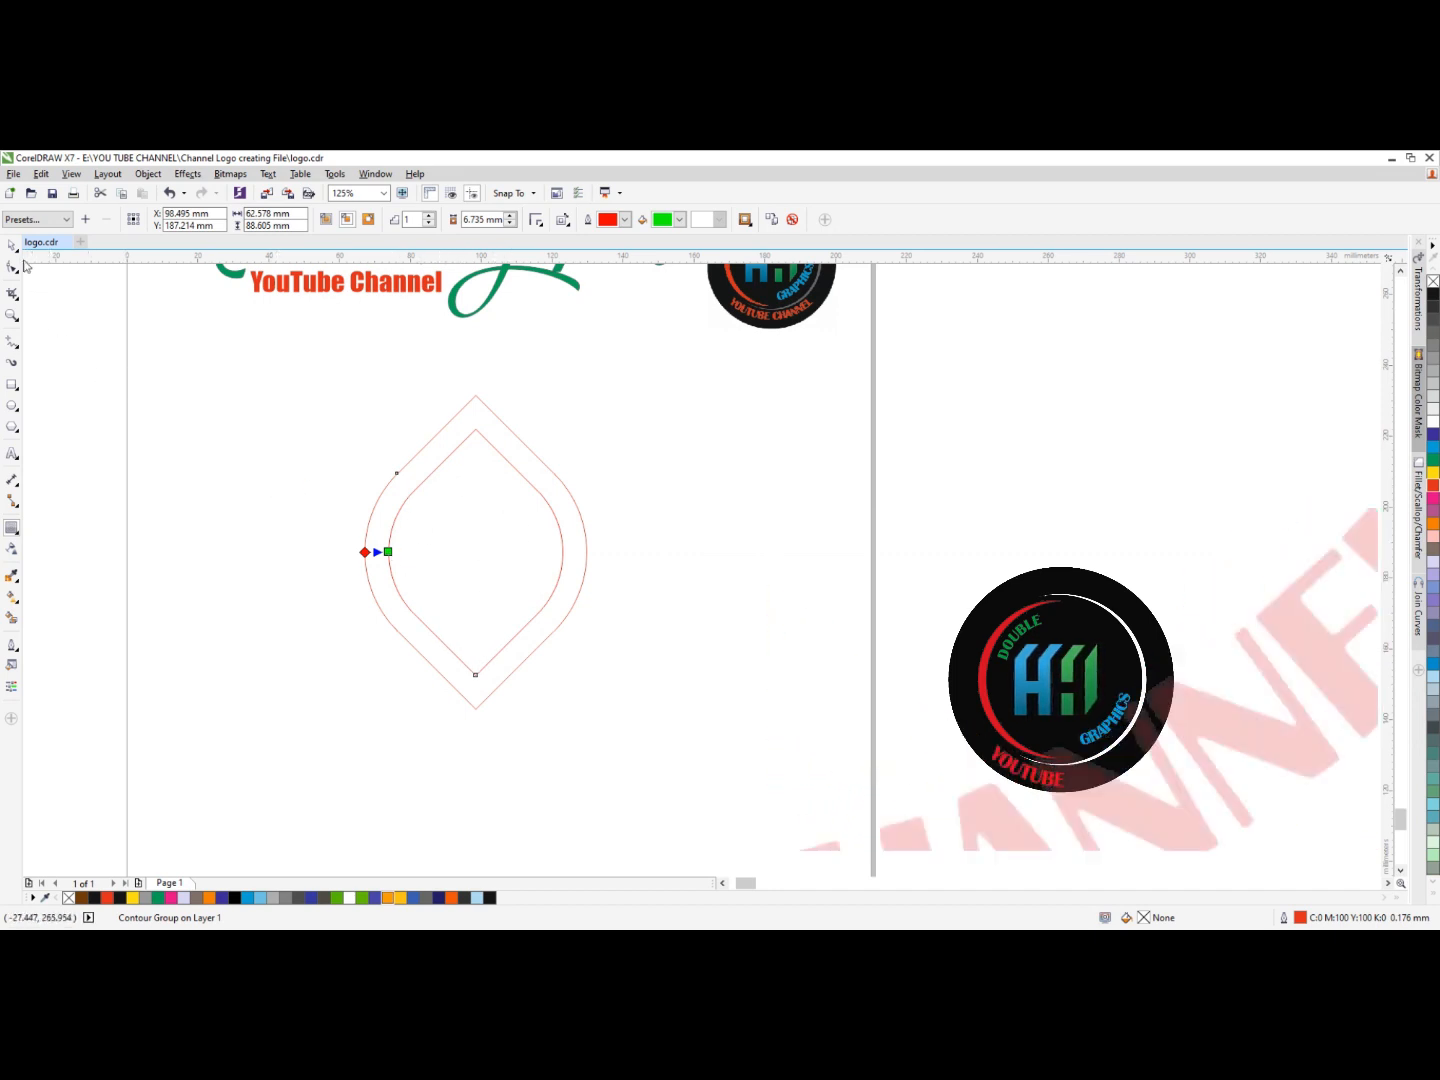
Rotate the contoured leaf shape 45 degrees clockwise so its straight edges run horizontally and vertically
key(space)
click(268, 448)
click(464, 527)
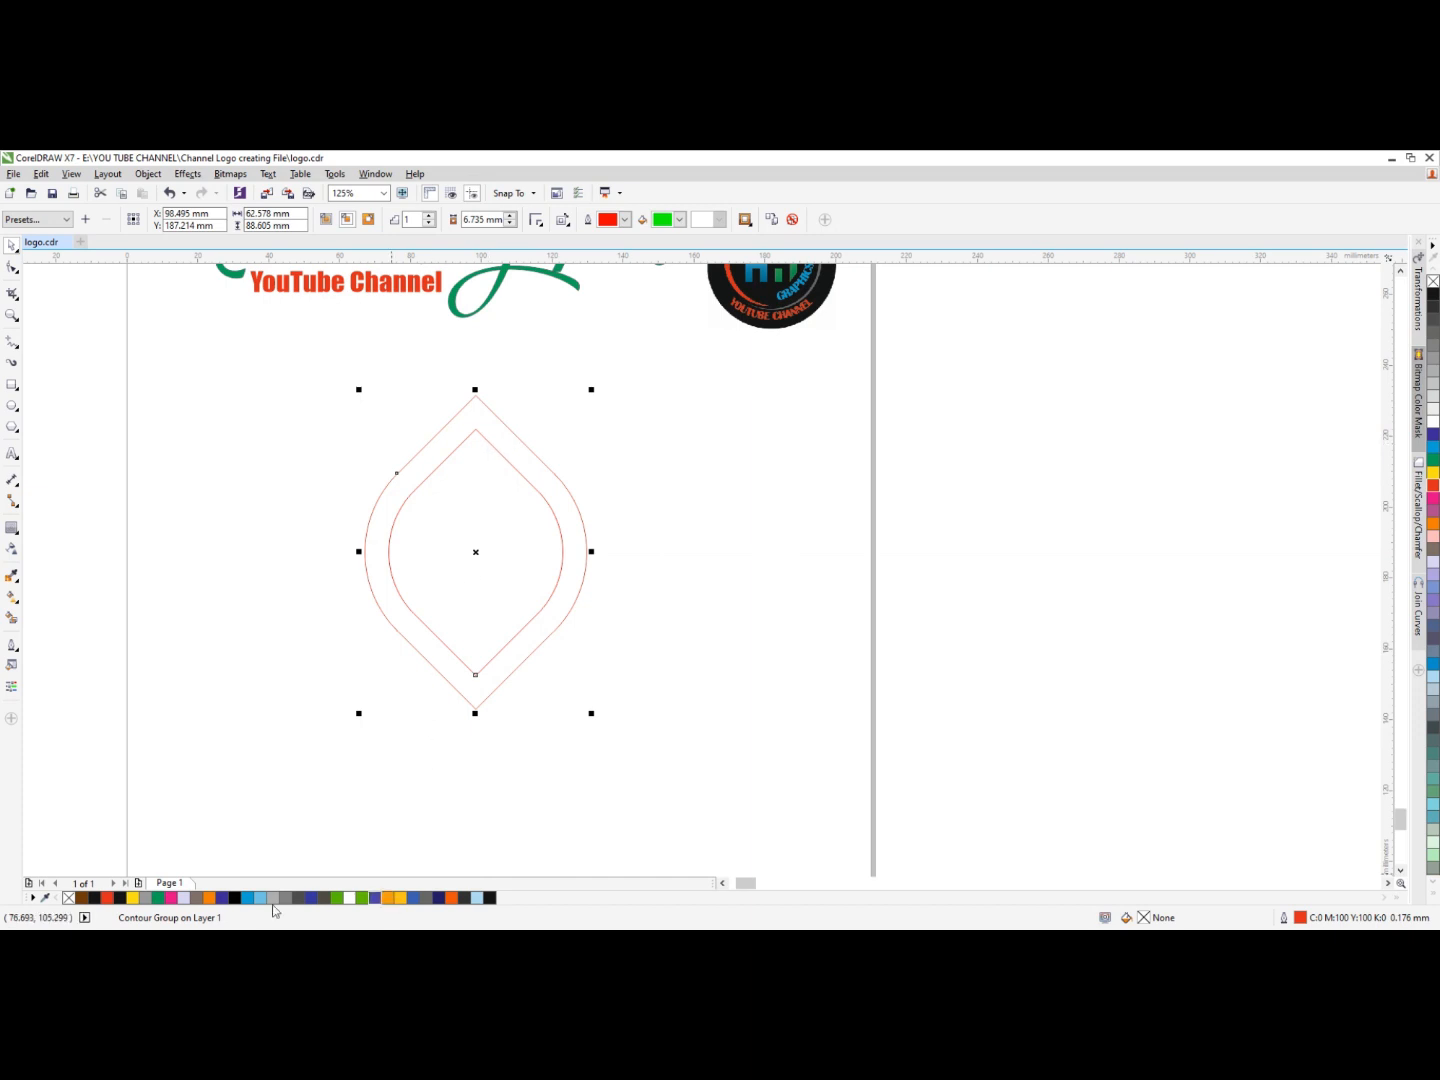
click(545, 516)
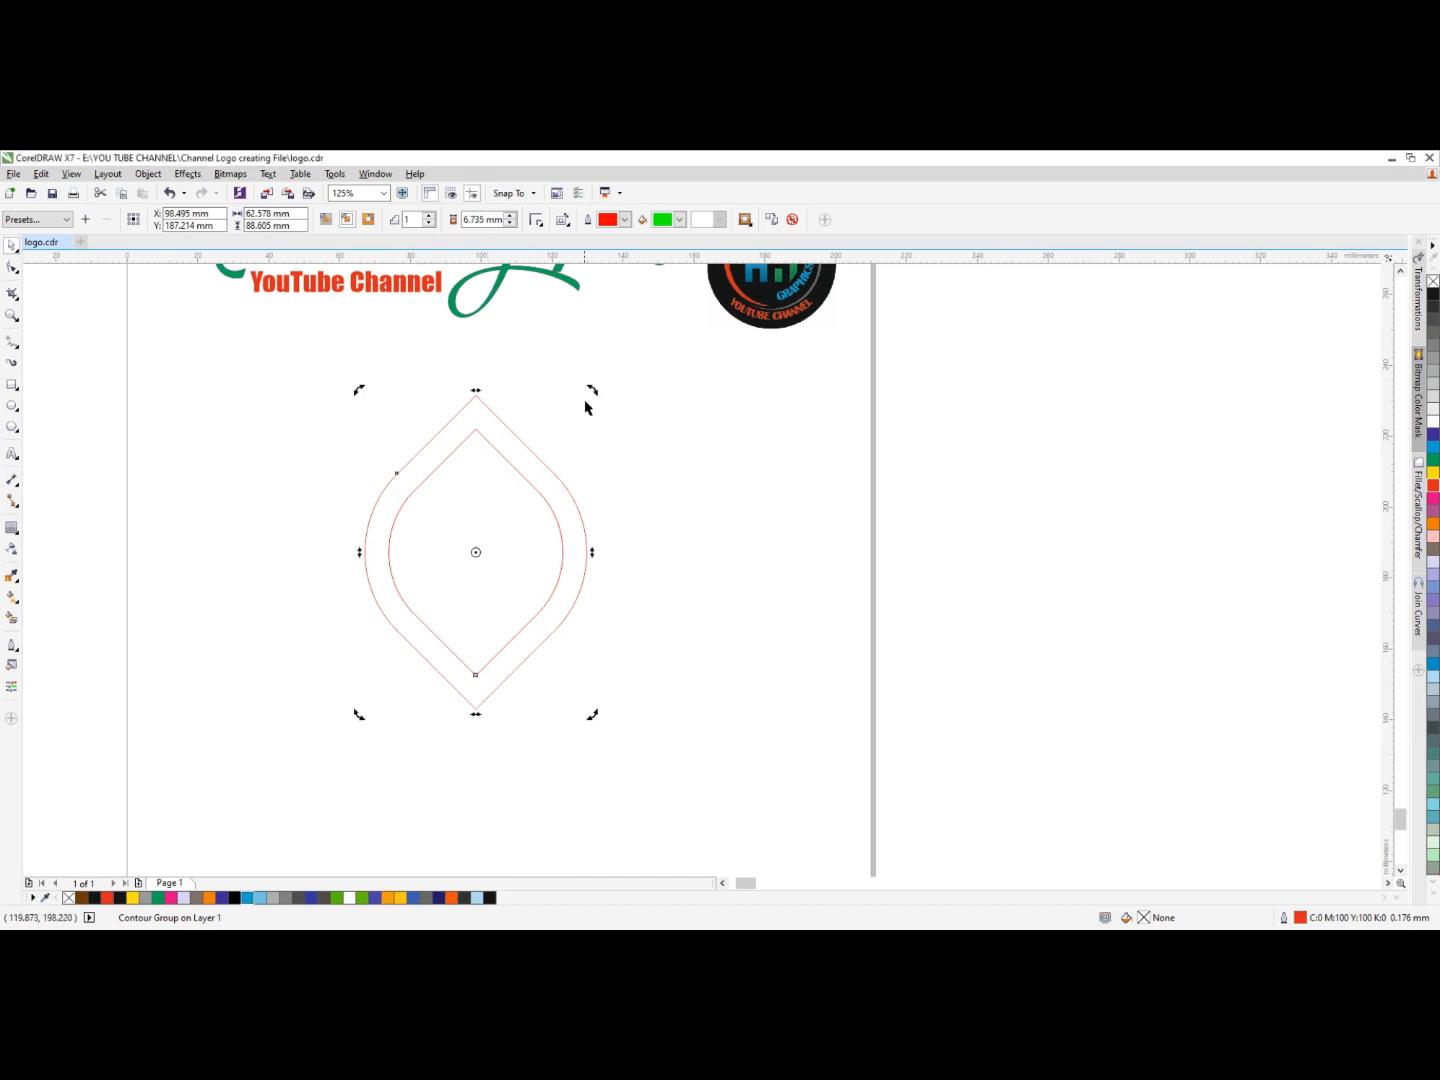
drag(590, 389, 677, 528)
click(509, 392)
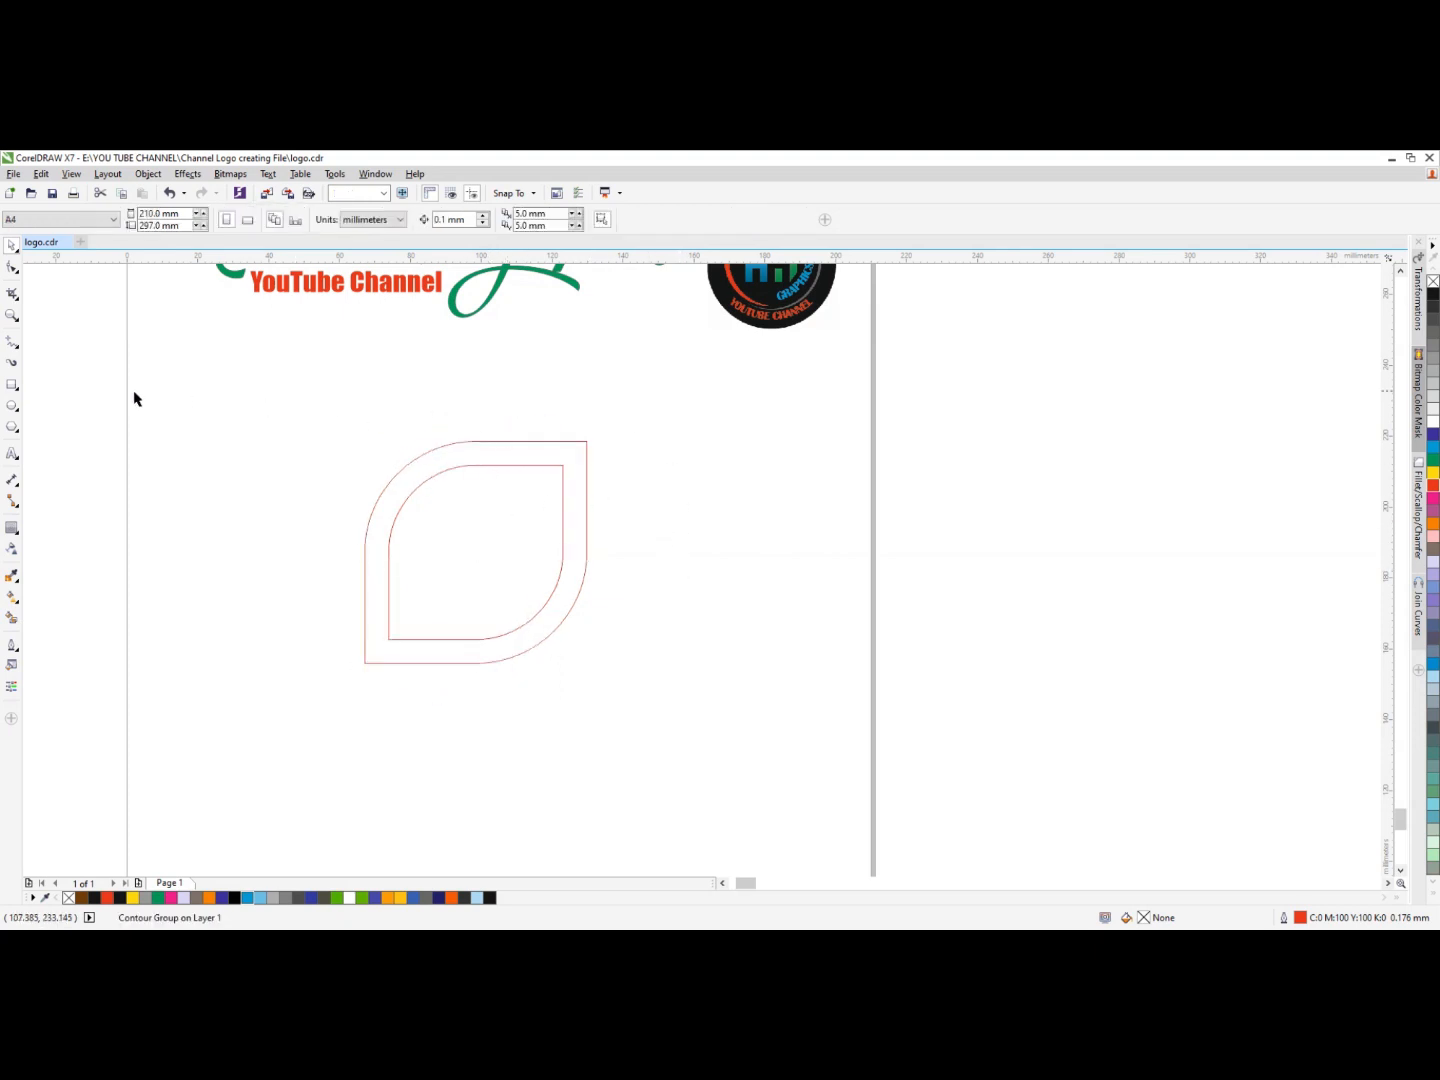
Draw a rectangle about 5.2 x 6.7 mm that spans the gap between the two outlines along the upper edge
click(12, 385)
scroll(483, 436, up, 2)
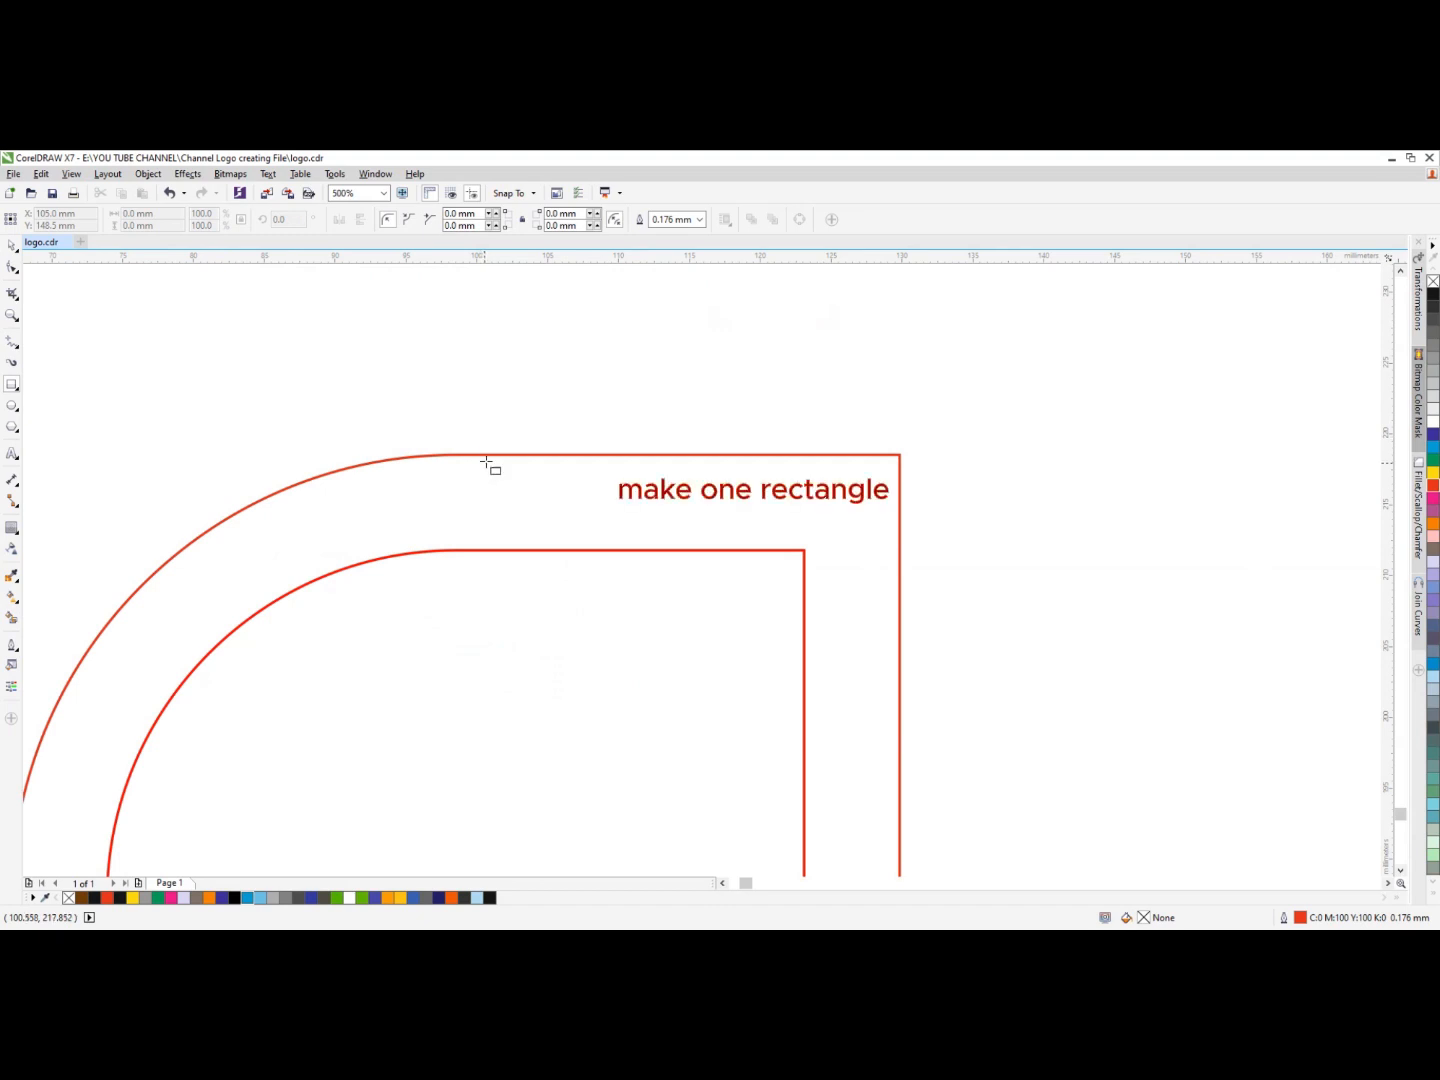
drag(491, 455, 563, 551)
key(space)
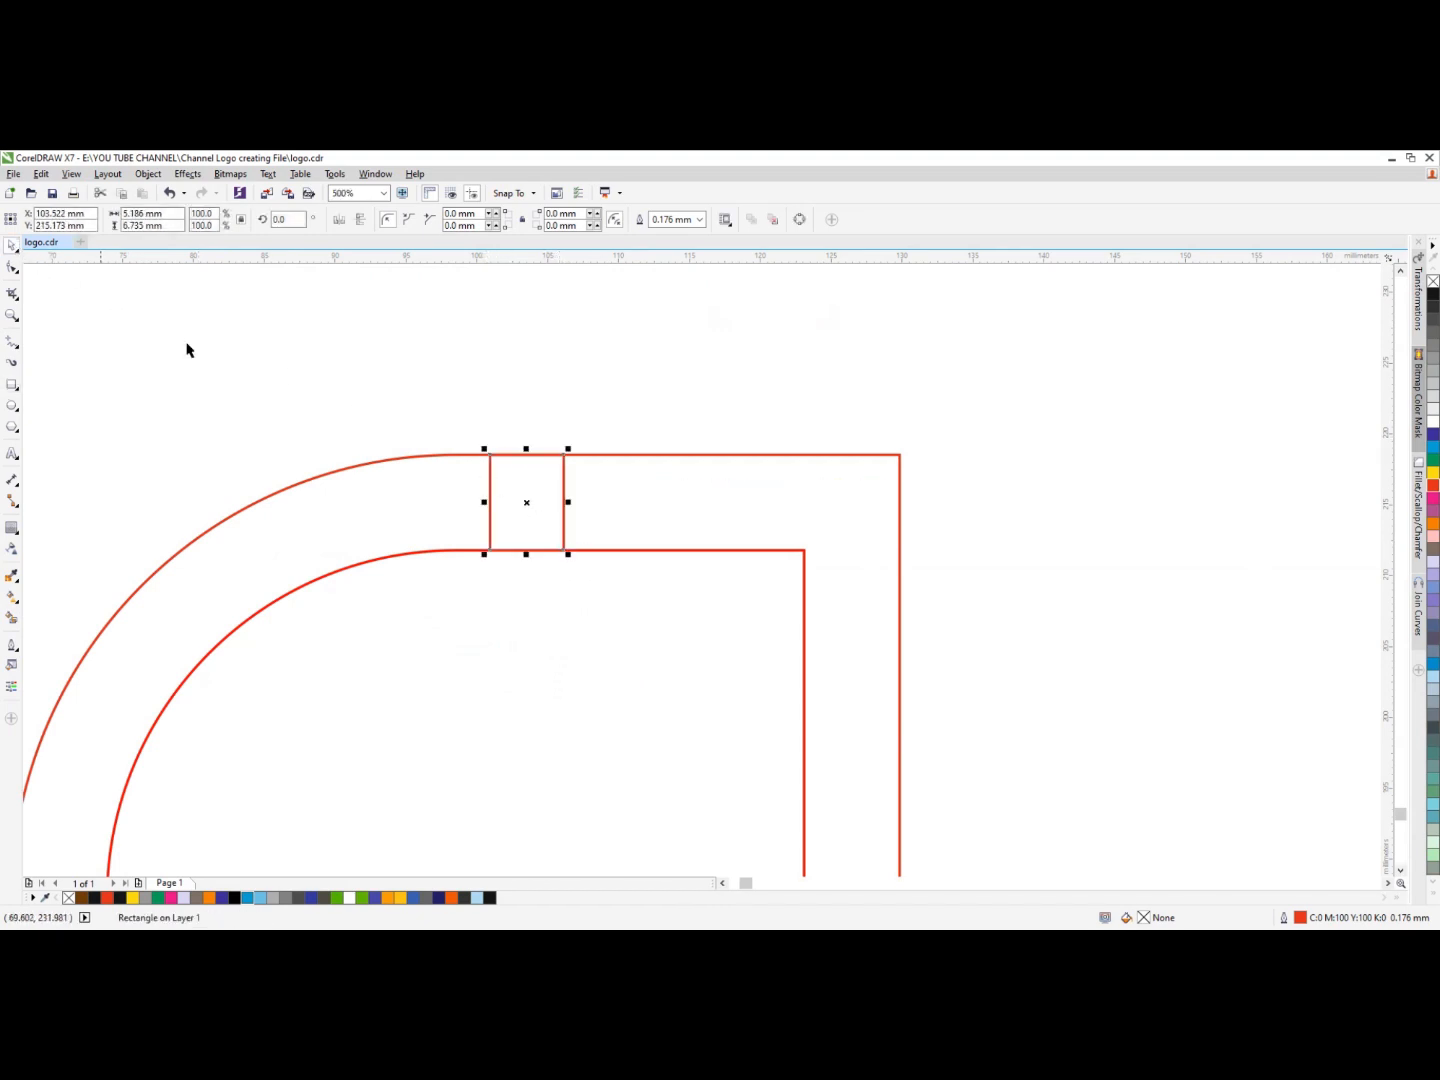
Stretch the small rectangle to a width of about 40.8 mm and move it to the right of the leaf shape
drag(564, 502, 1070, 502)
scroll(498, 408, down, 5)
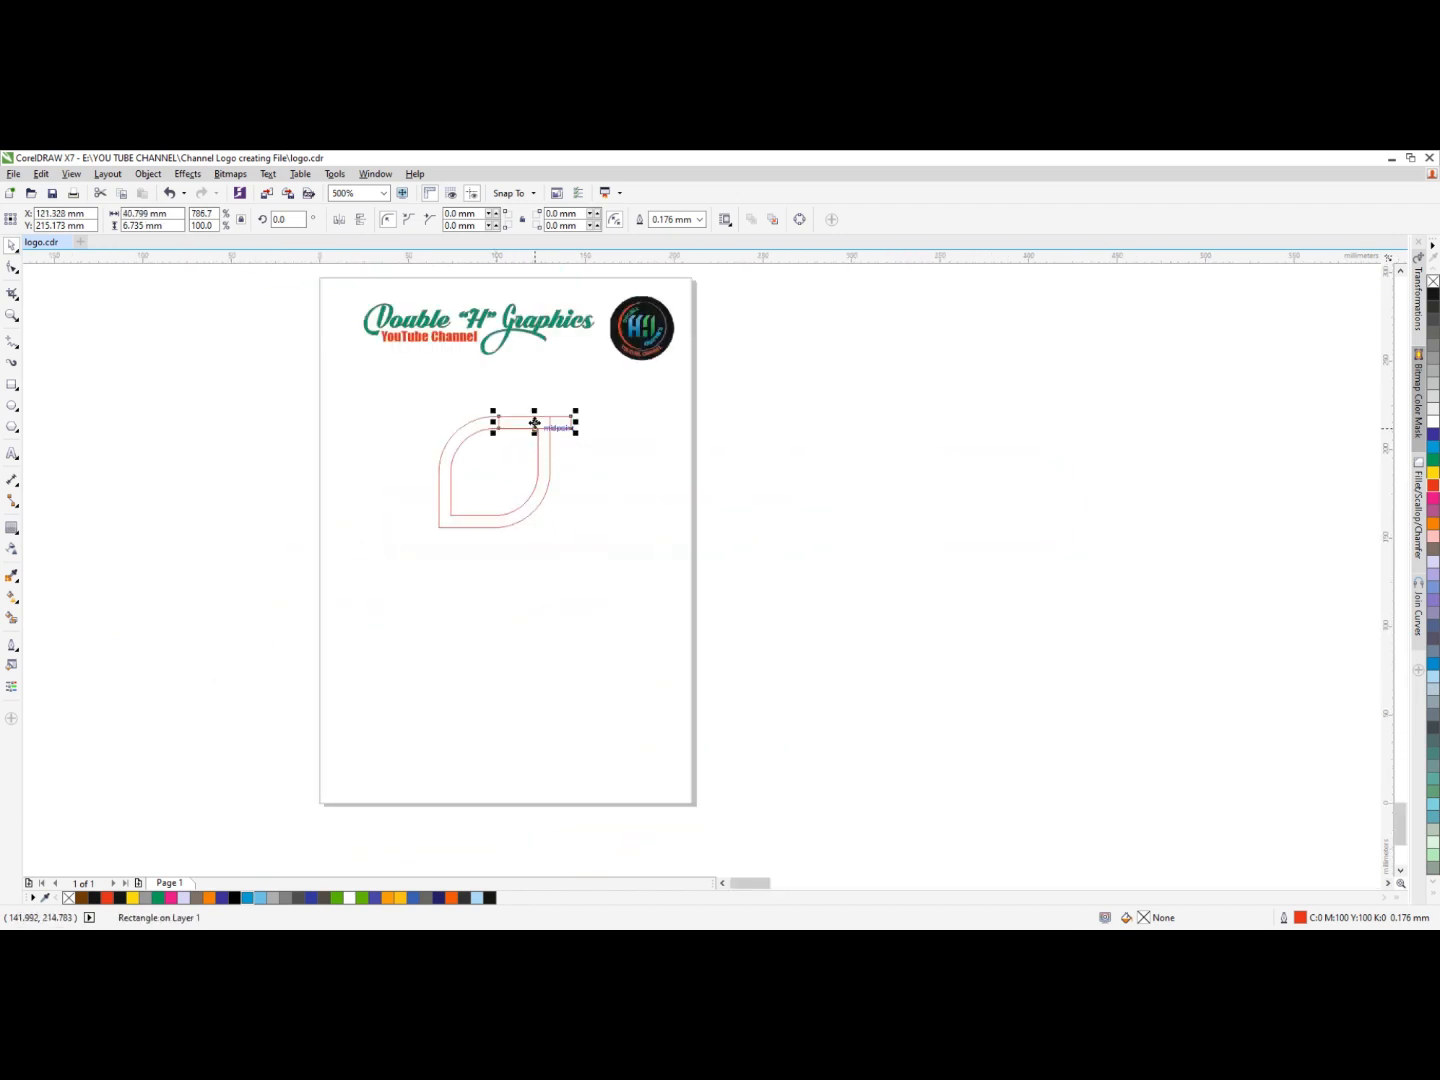
drag(527, 434, 612, 473)
Rotate the contoured leaf shape 45 degrees counterclockwise so its sharp corners point up and down
click(522, 472)
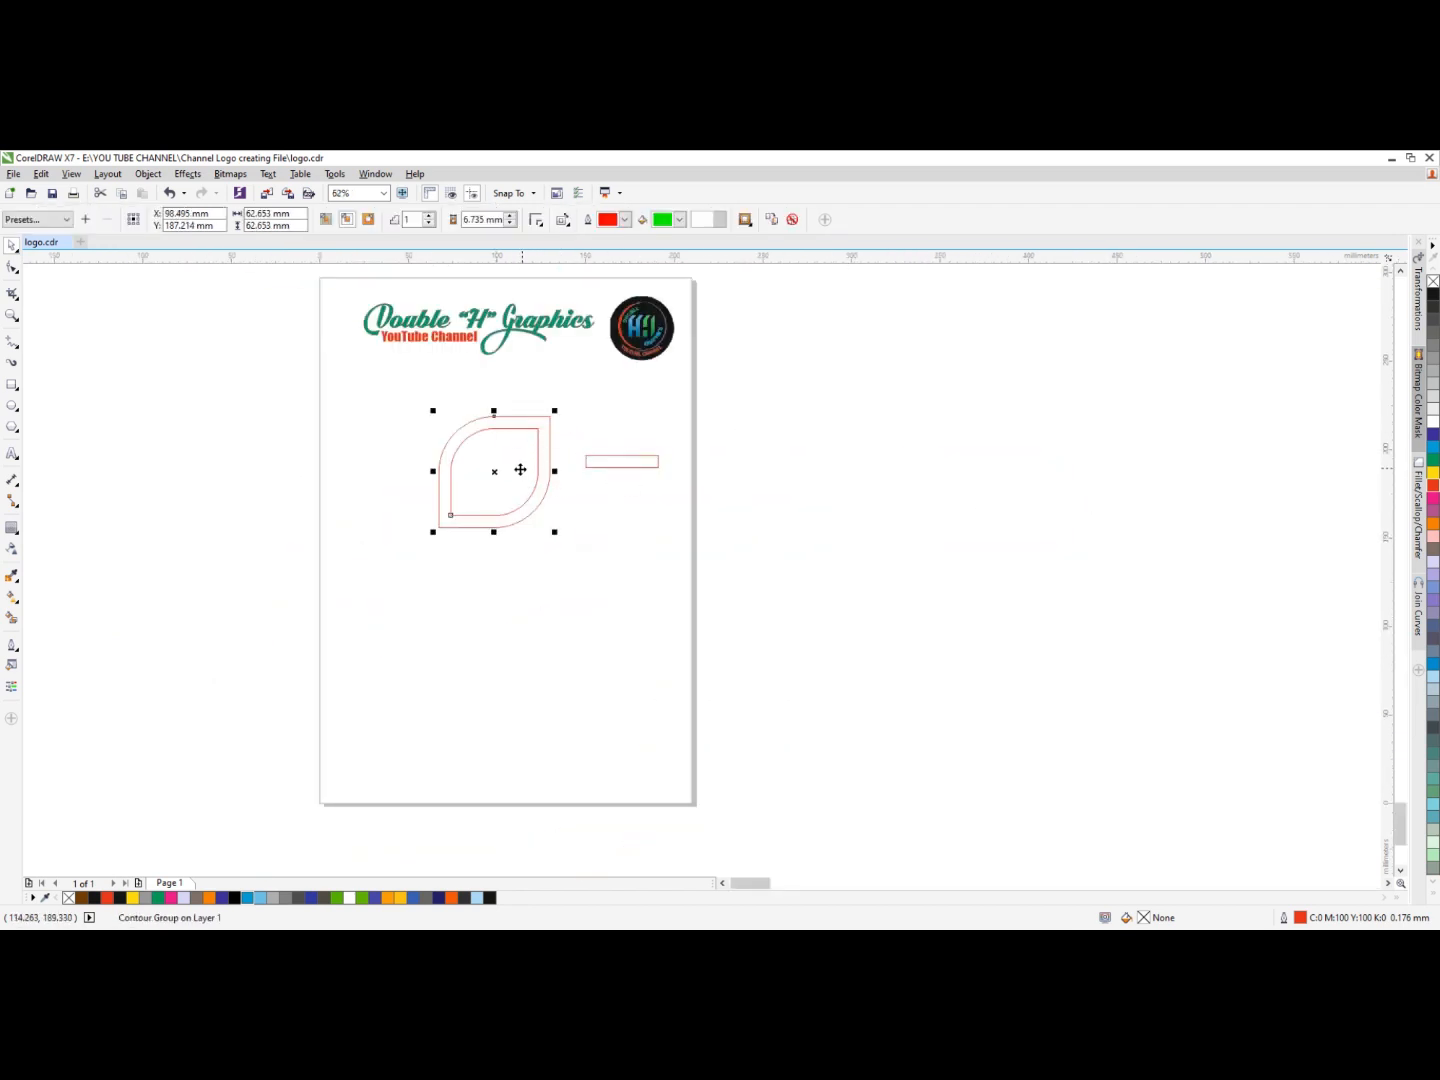
drag(556, 533, 586, 482)
scroll(517, 437, up, 1)
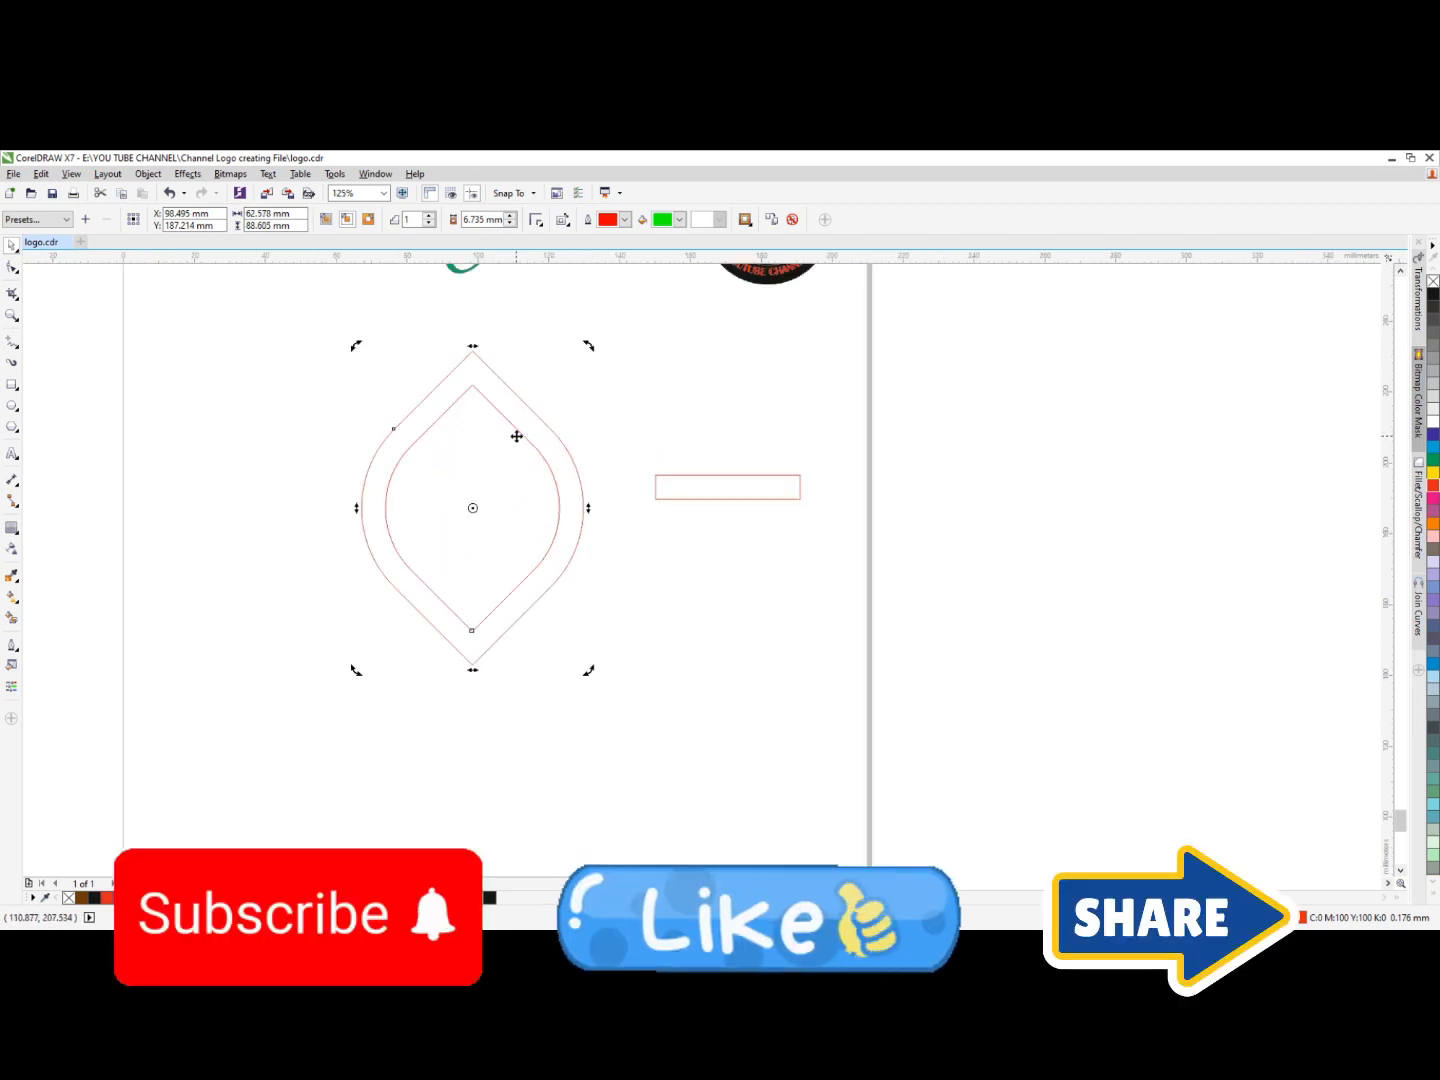
click(607, 436)
Widen the rectangle to about 81.1 mm and align its centre with the centre of the leaf shape
click(654, 490)
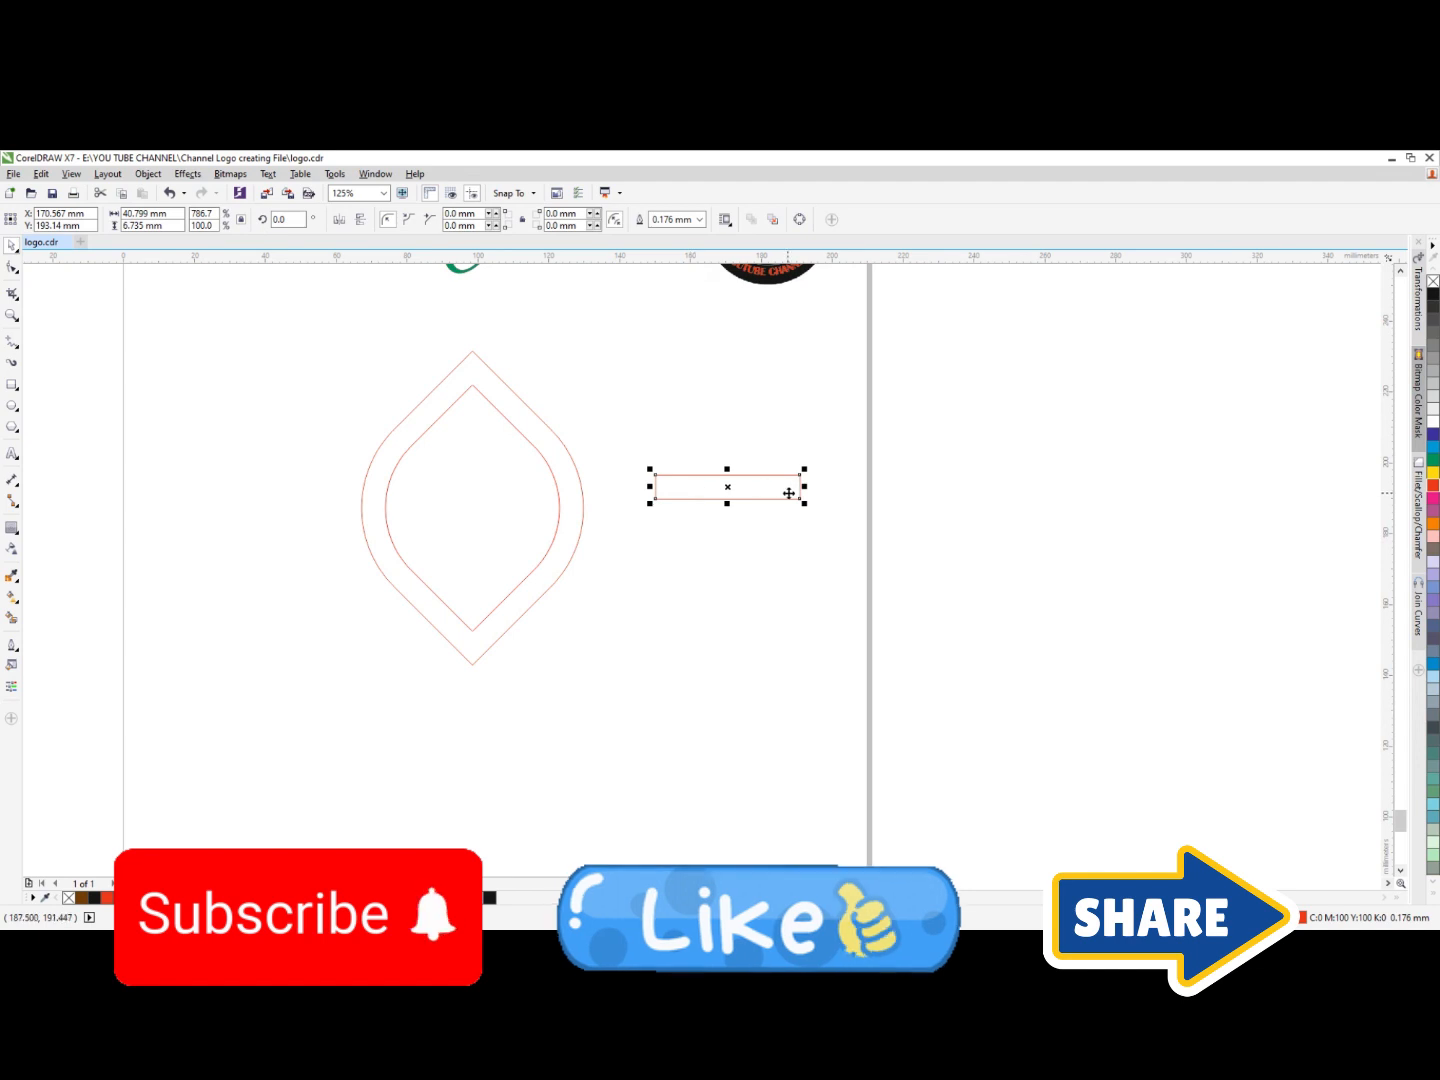
drag(805, 487, 678, 375)
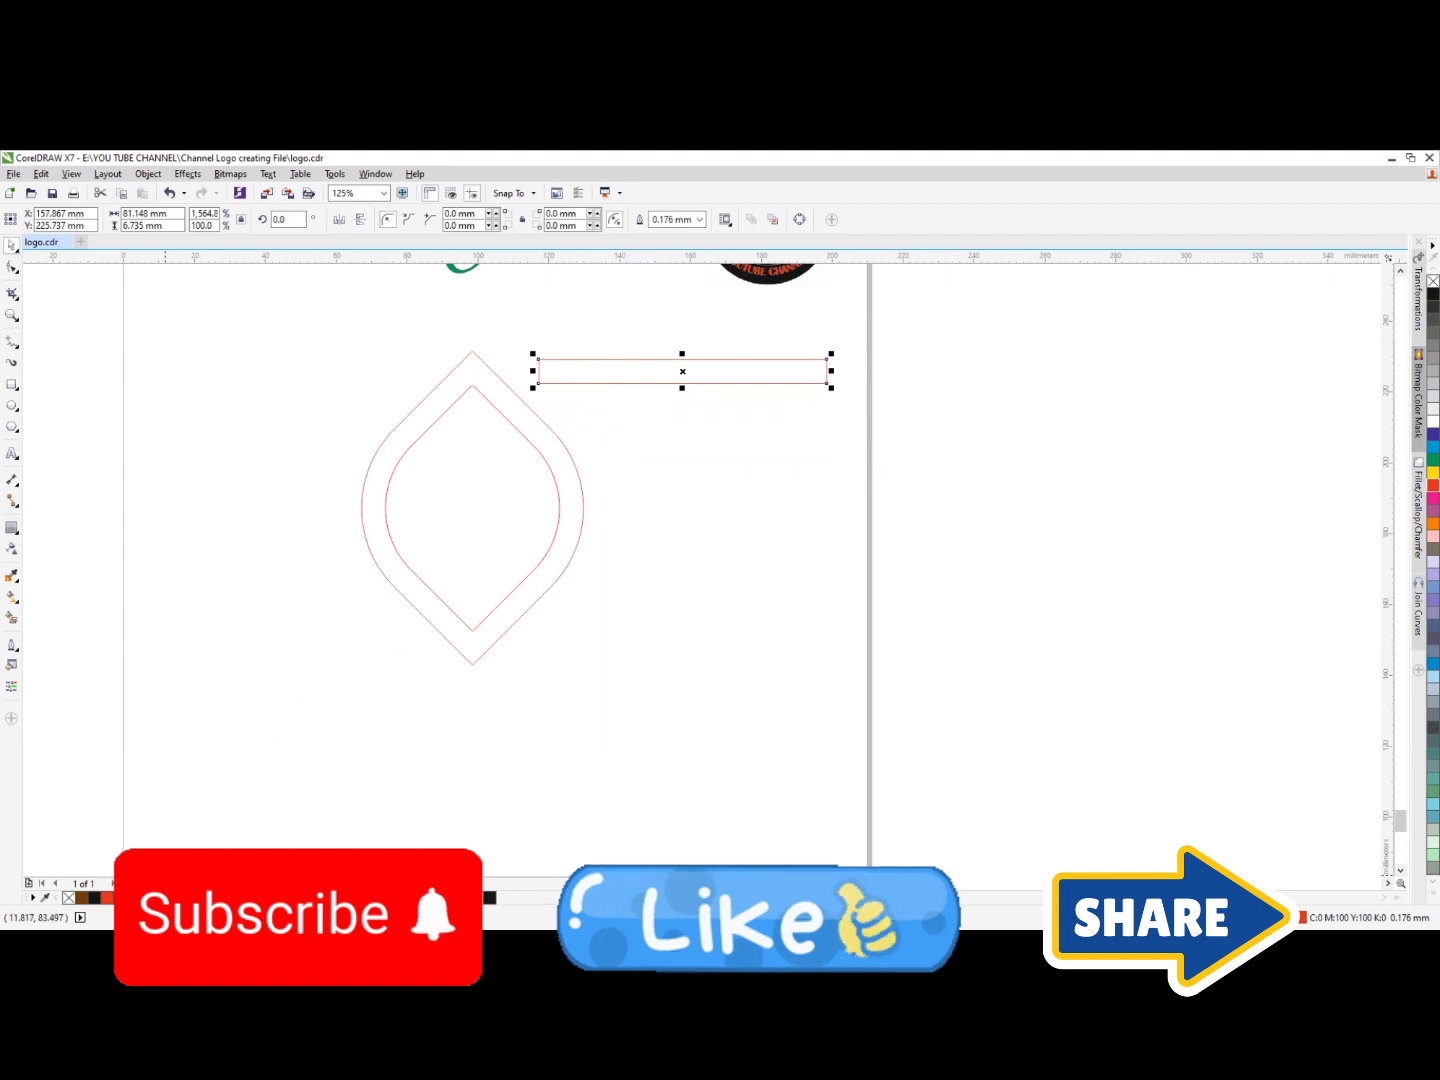
shift+click(555, 454)
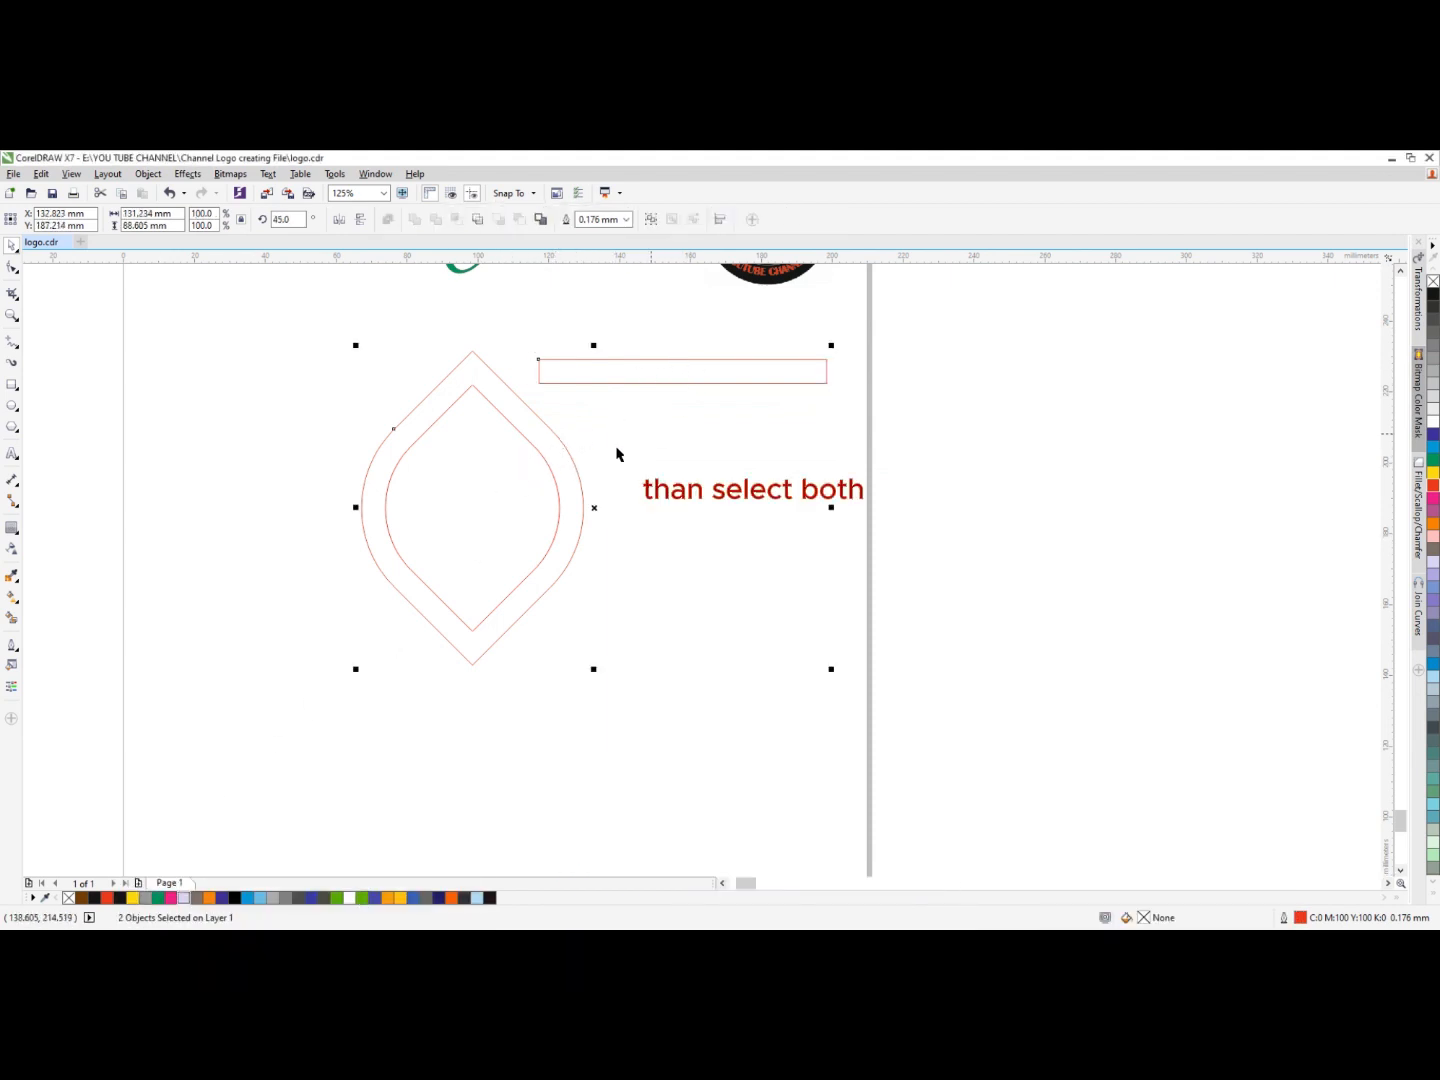
key(e)
key(c)
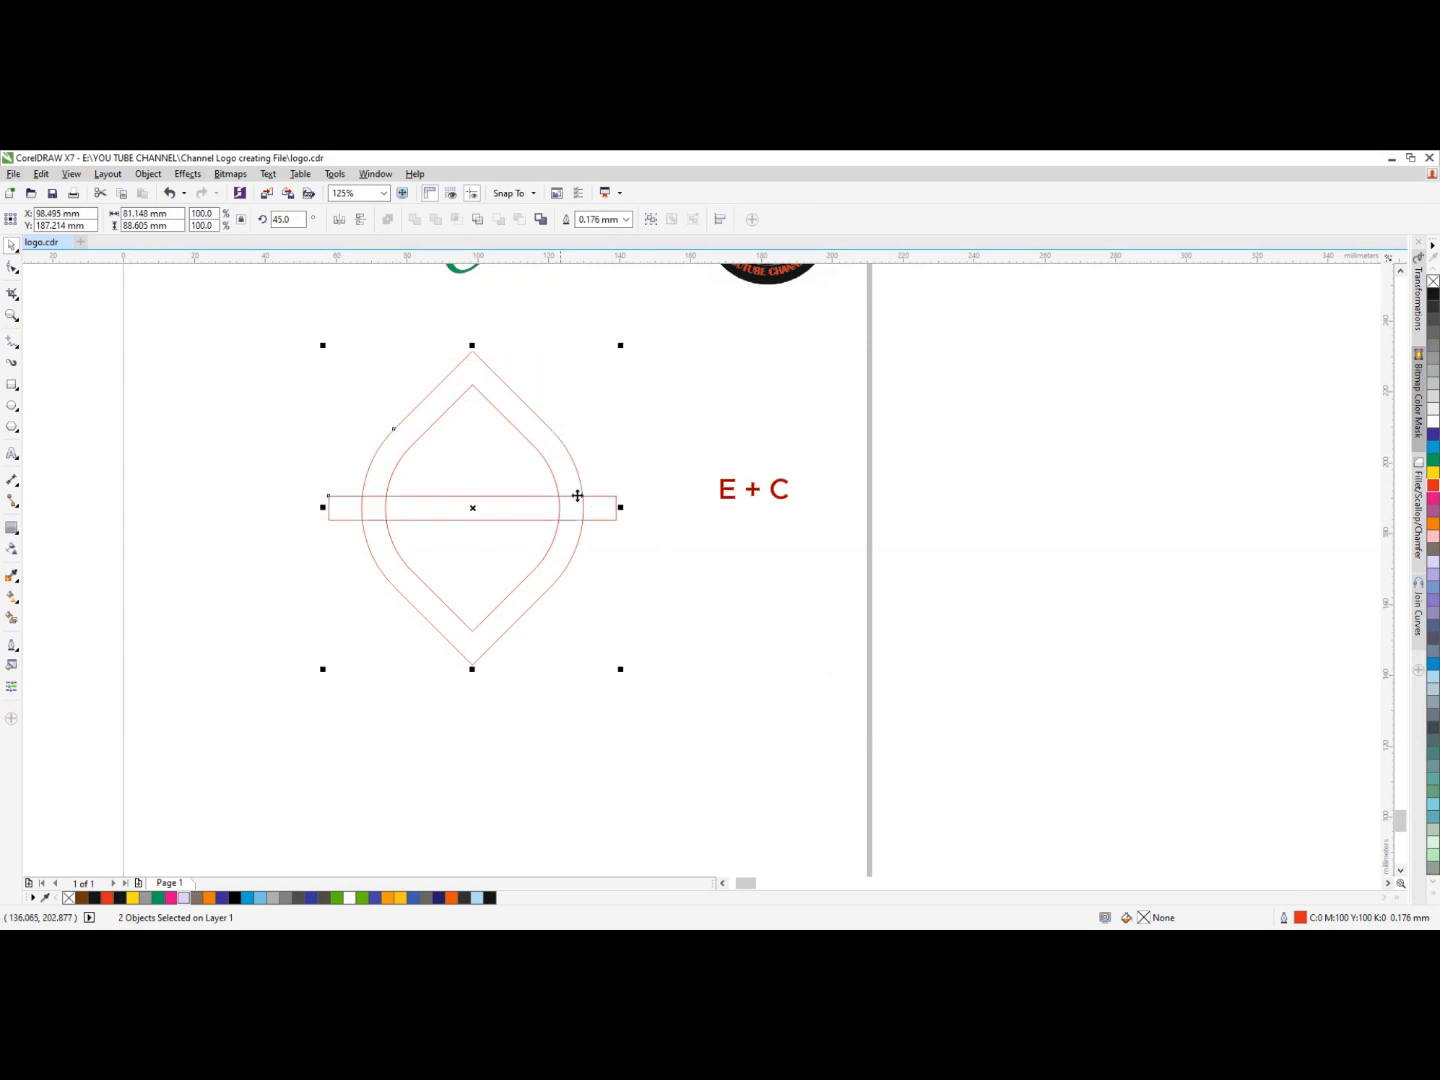
Widen the horizontal bar symmetrically about its centre to about 120.4 mm
click(679, 450)
click(611, 505)
drag(621, 507, 695, 507)
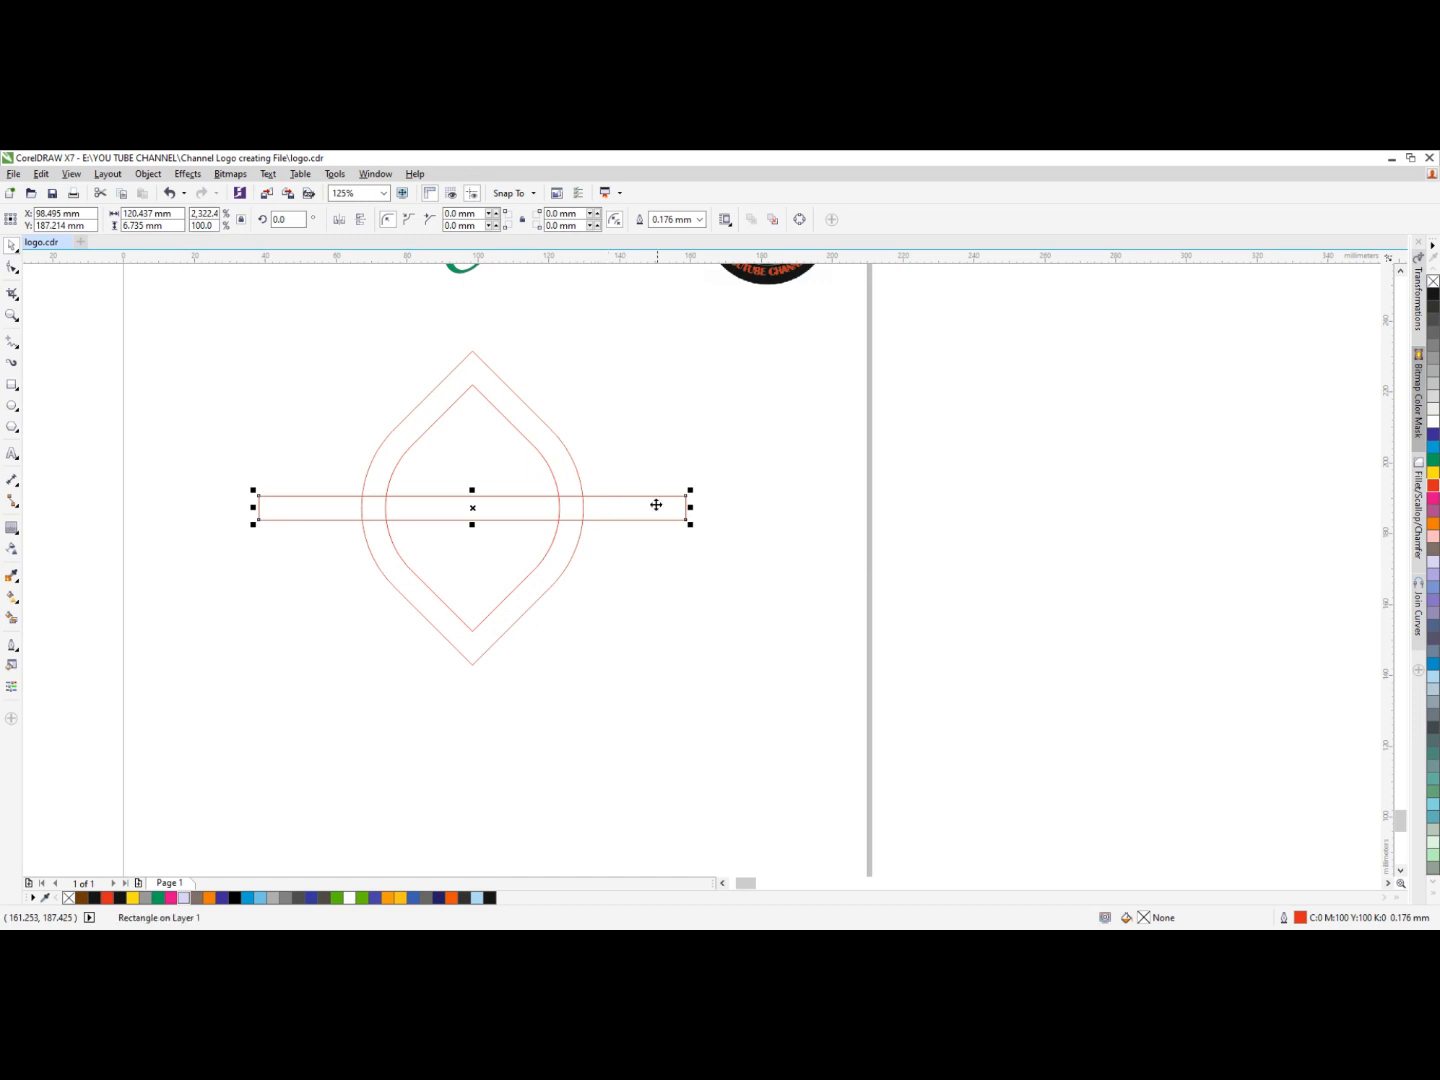
Copy and paste the horizontal bar in place and set the copy's rotation angle to 90 degrees
click(633, 510)
click(634, 511)
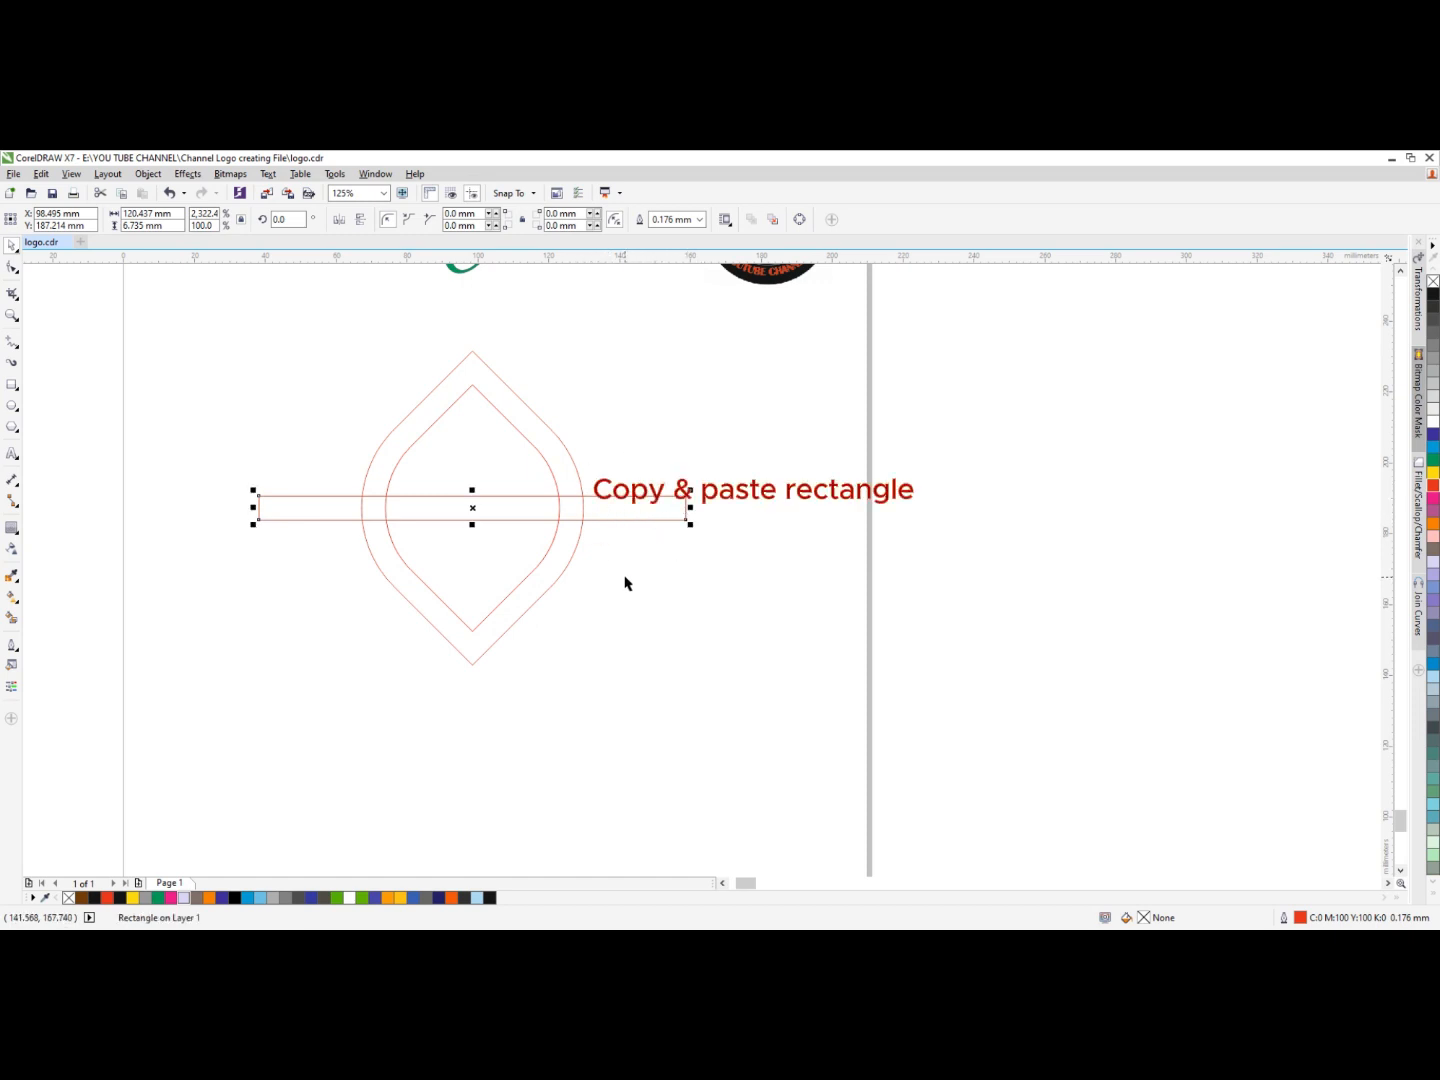
key(ctrl+v)
click(627, 452)
click(603, 505)
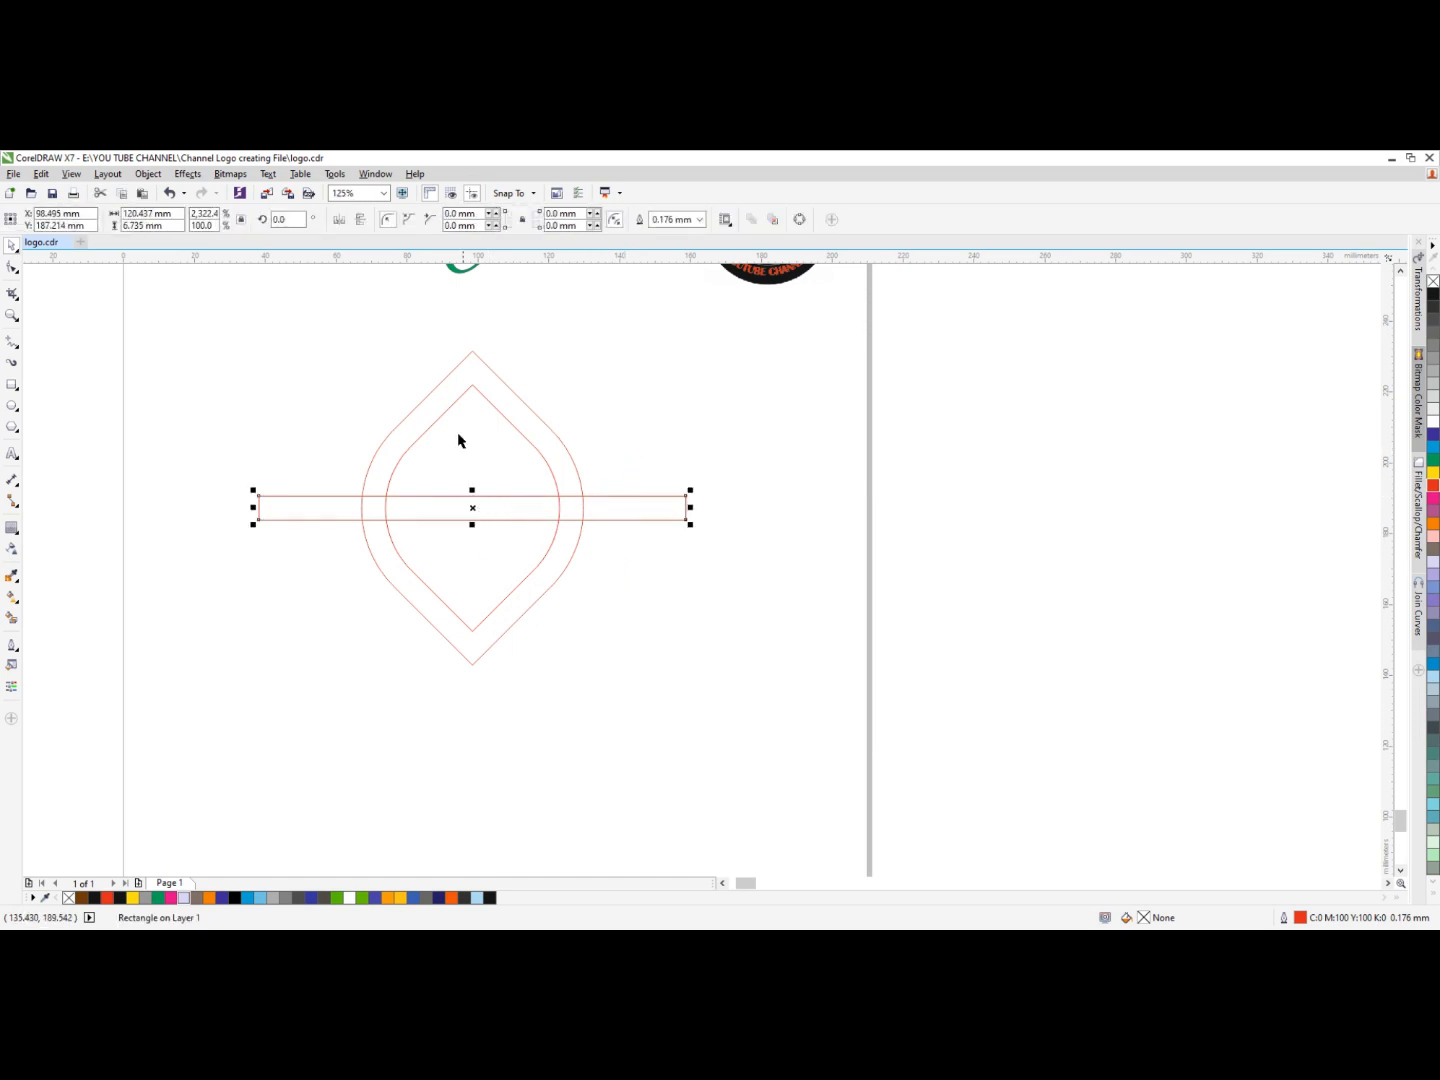
click(296, 221)
text(90)
key(Return)
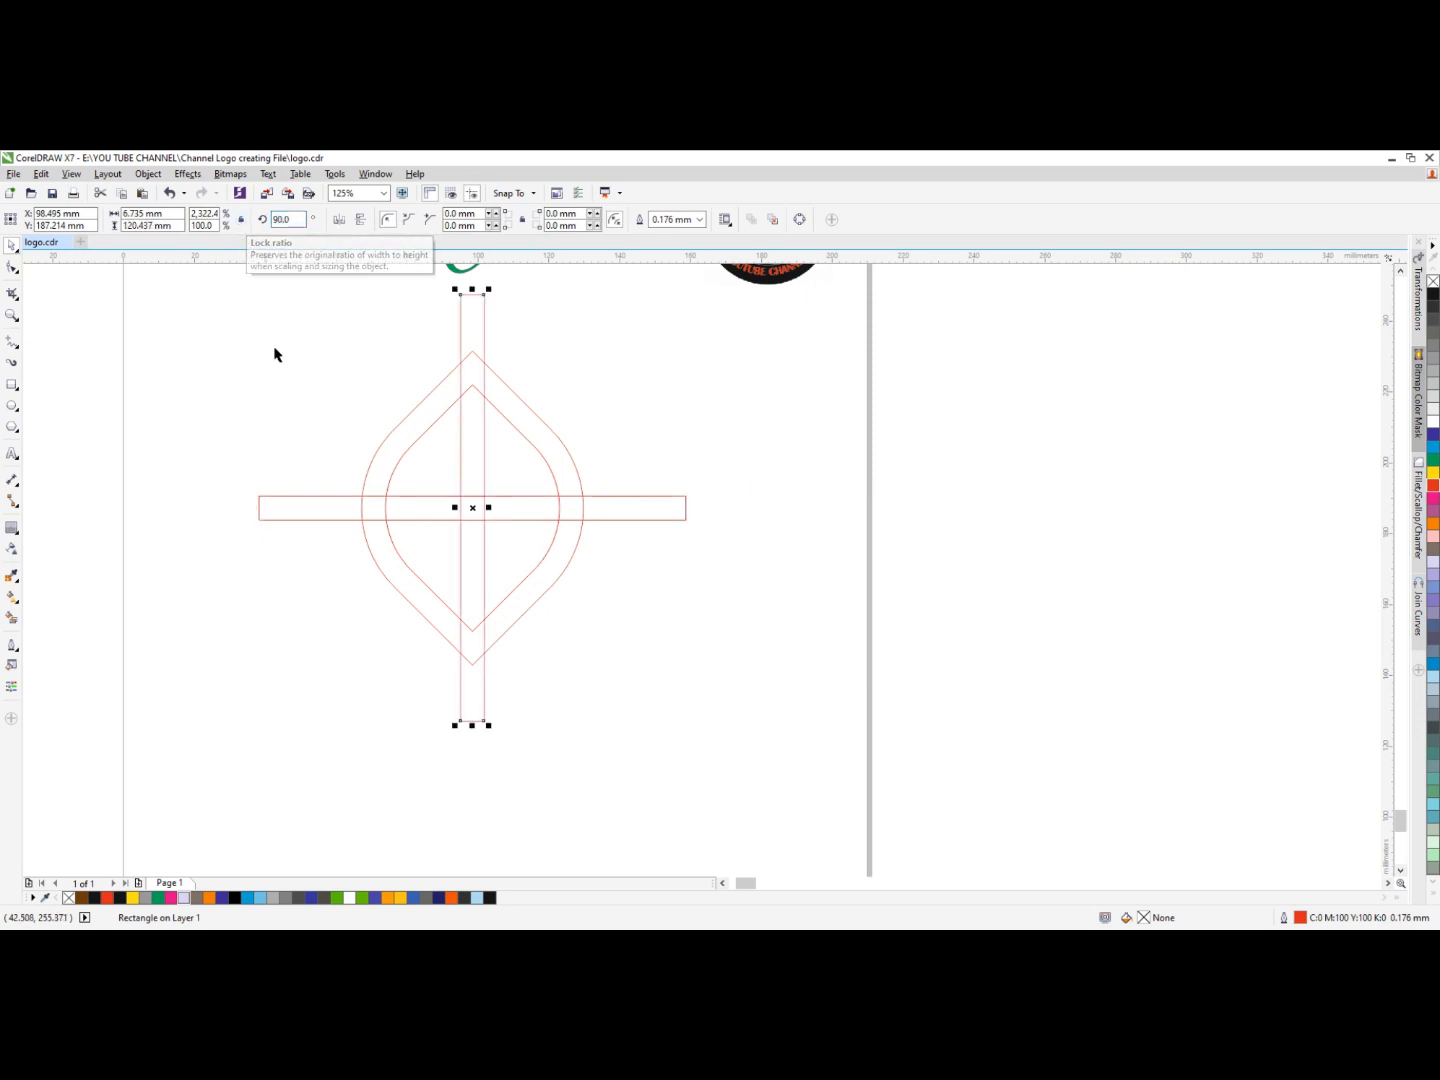
Duplicate the vertical bar about 9.1 mm to its right and repeat the duplication twice for four evenly spaced bars
scroll(501, 509, down, 2)
scroll(503, 476, up, 2)
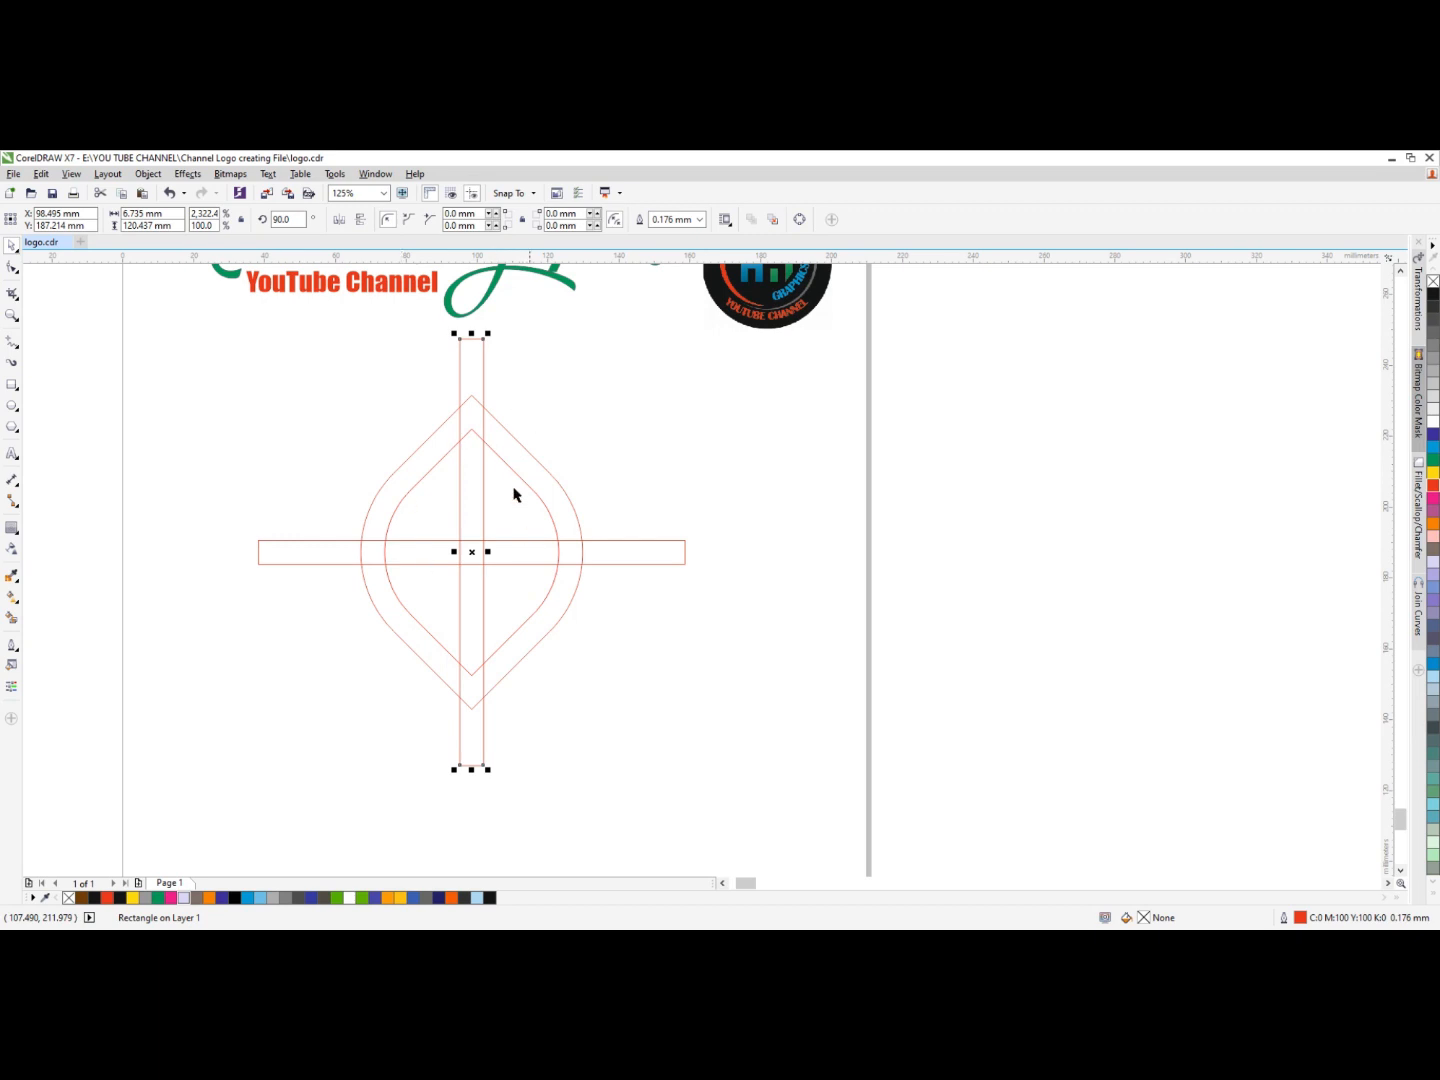
click(589, 433)
scroll(460, 553, down, 2)
scroll(489, 499, down, 2)
scroll(481, 542, up, 2)
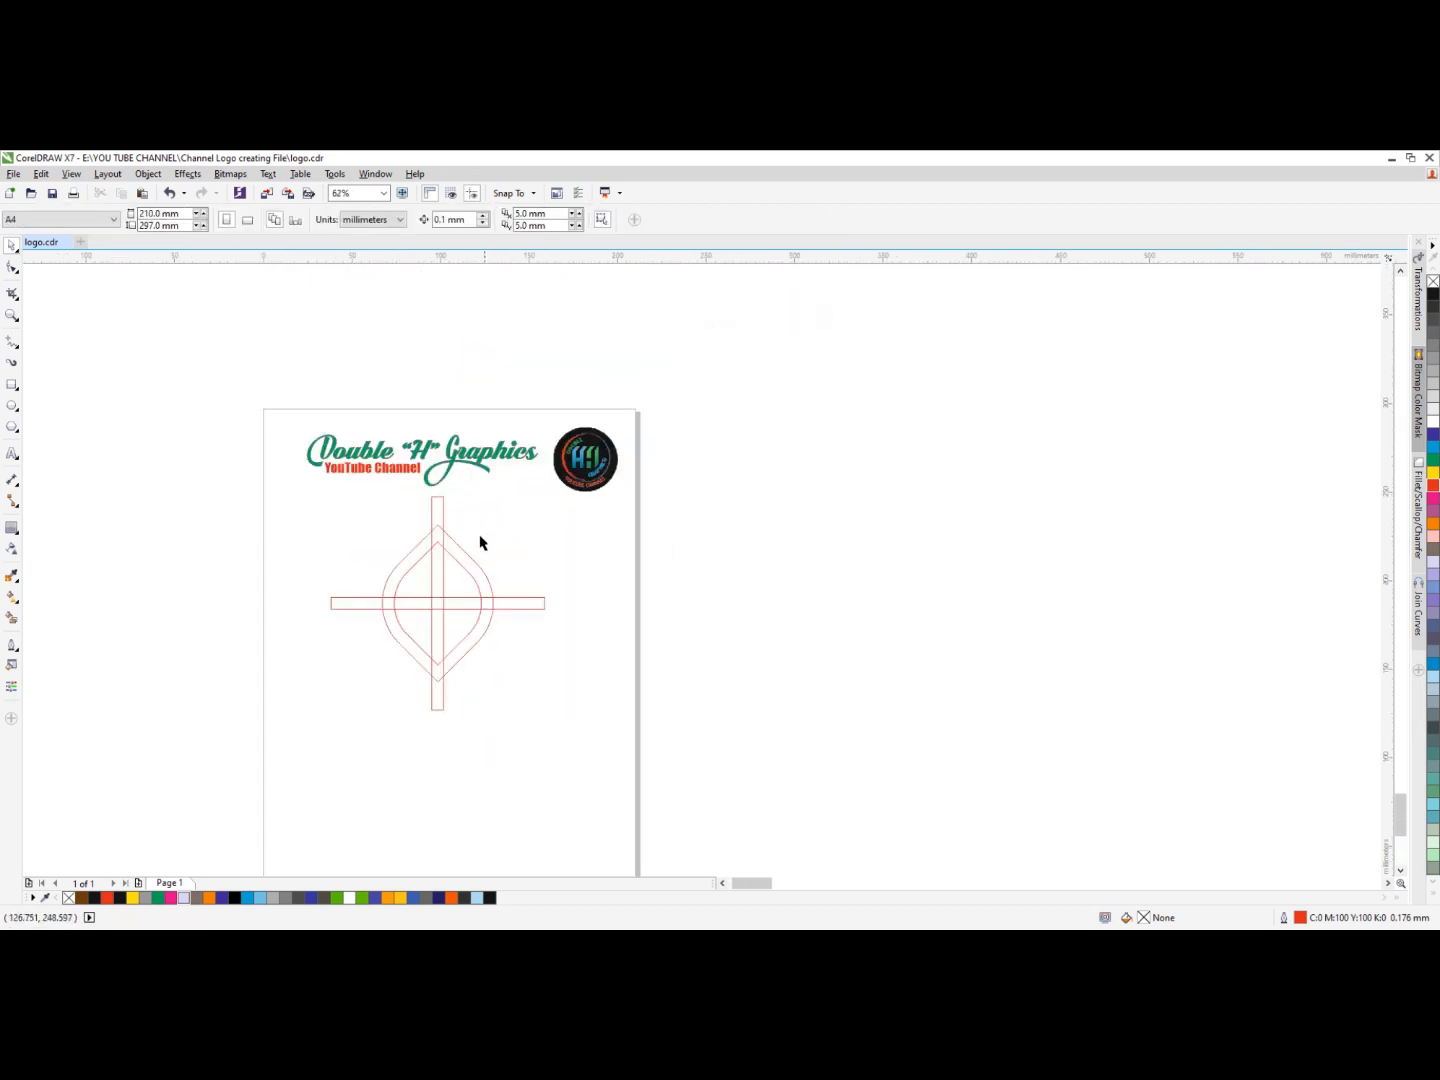
scroll(446, 577, up, 2)
click(438, 559)
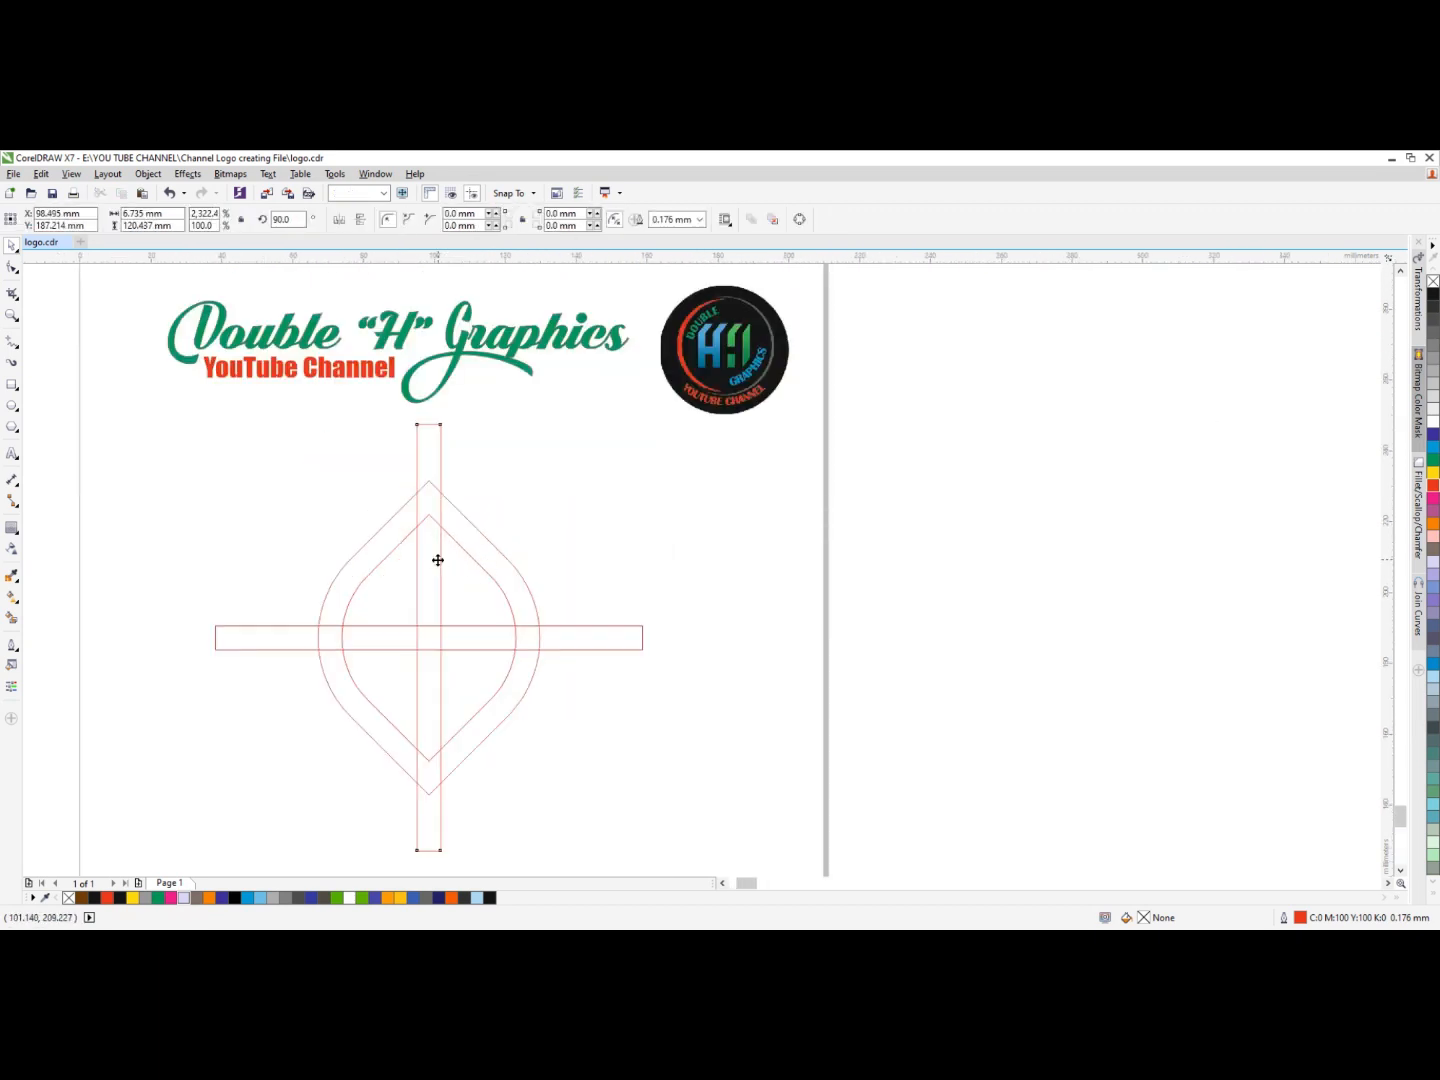
drag(427, 581, 458, 582)
right_click(458, 582)
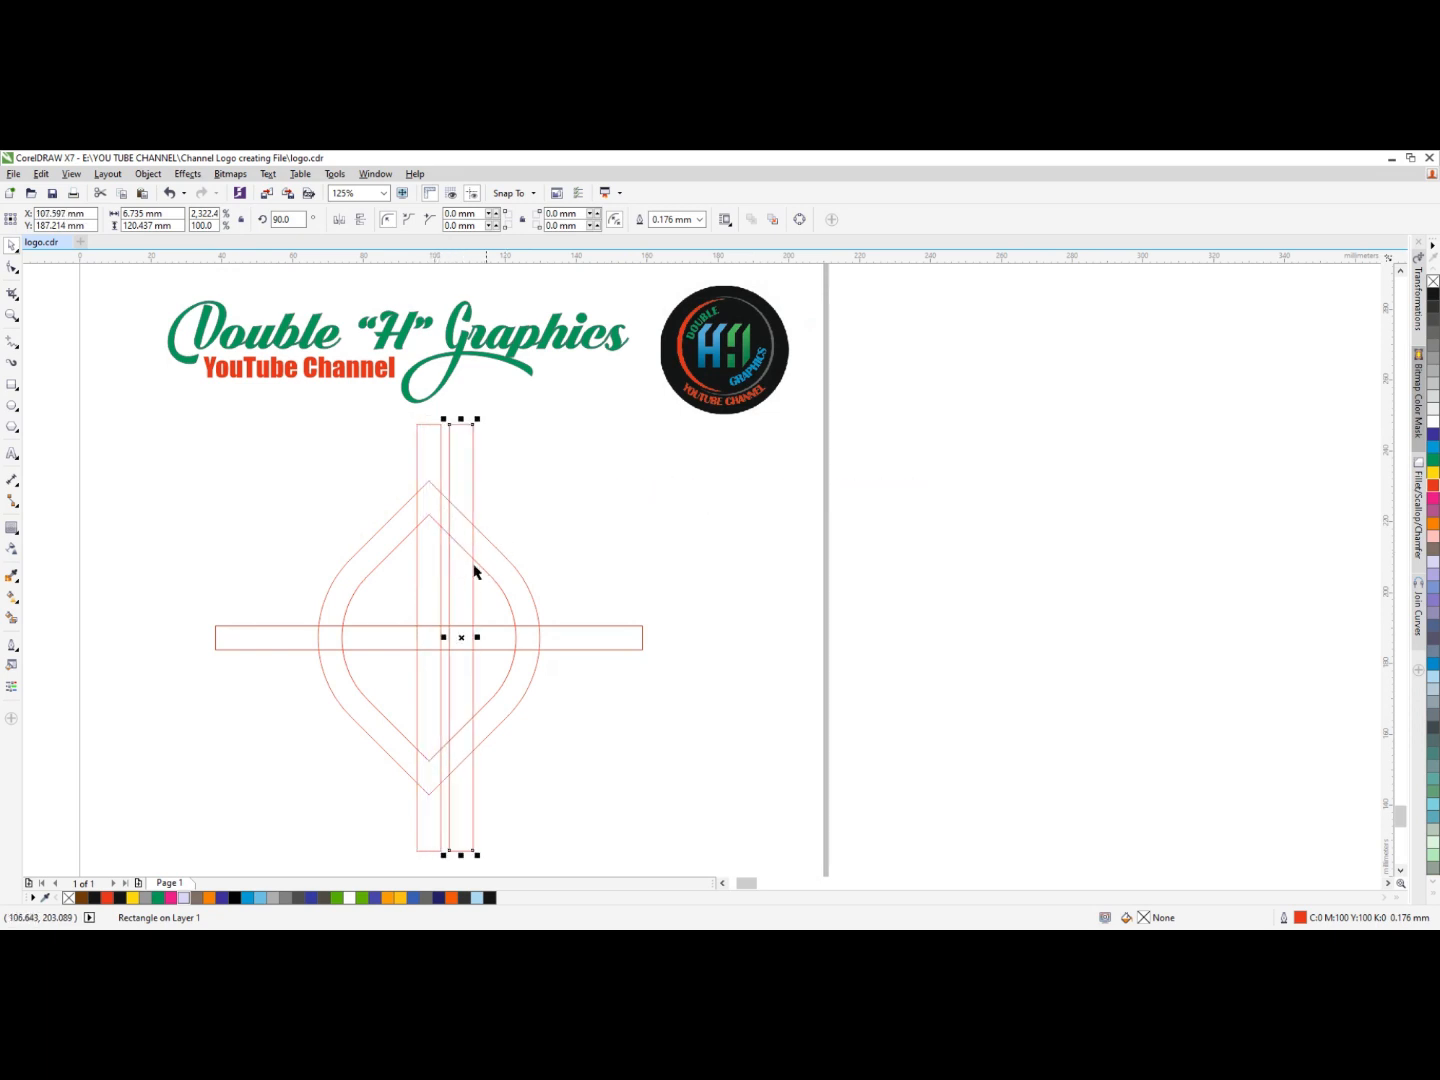
key(ctrl+r)
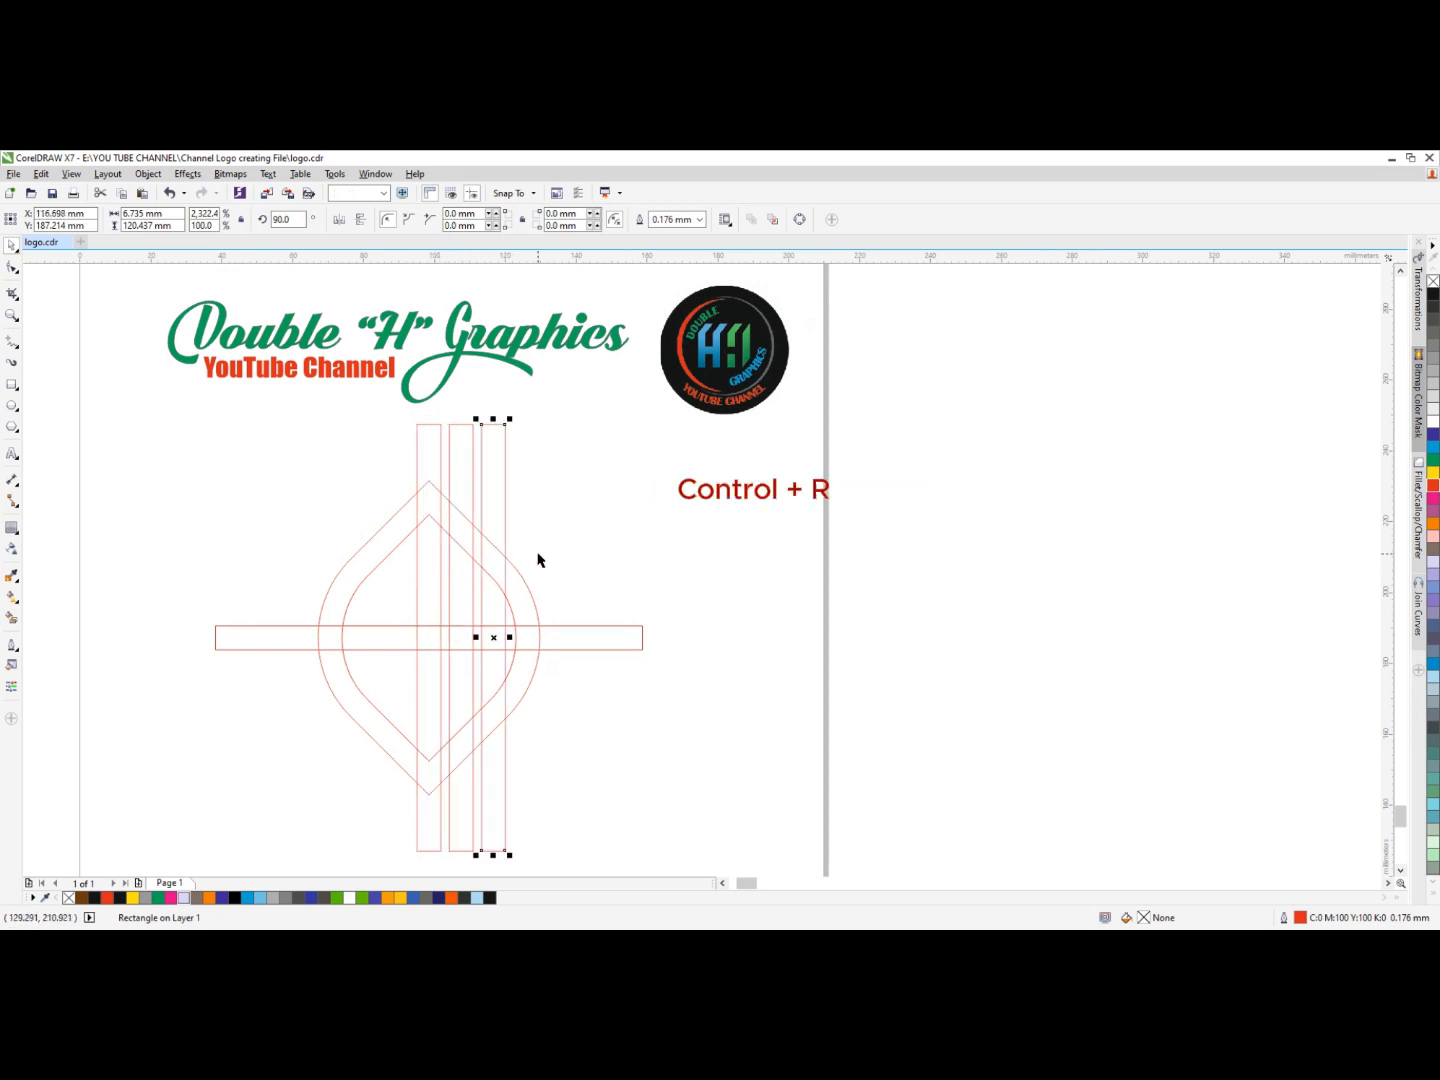
key(ctrl+r)
Group the four vertical bars and align the group's centre with the centre of the leaf shape
click(414, 473)
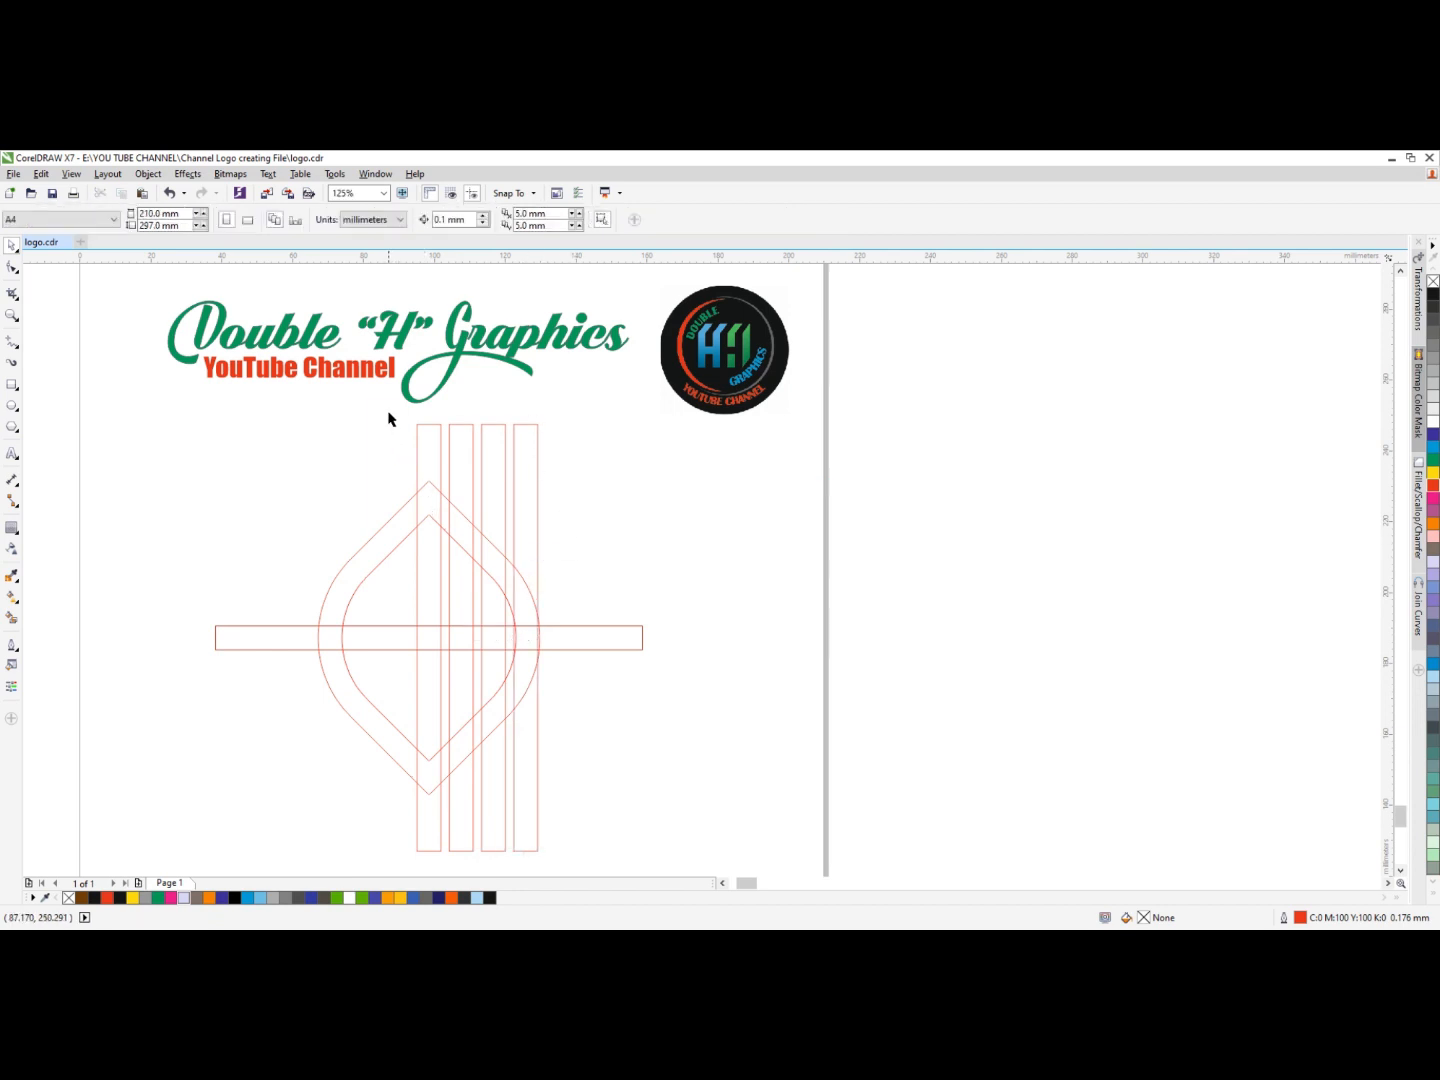
drag(391, 415, 580, 851)
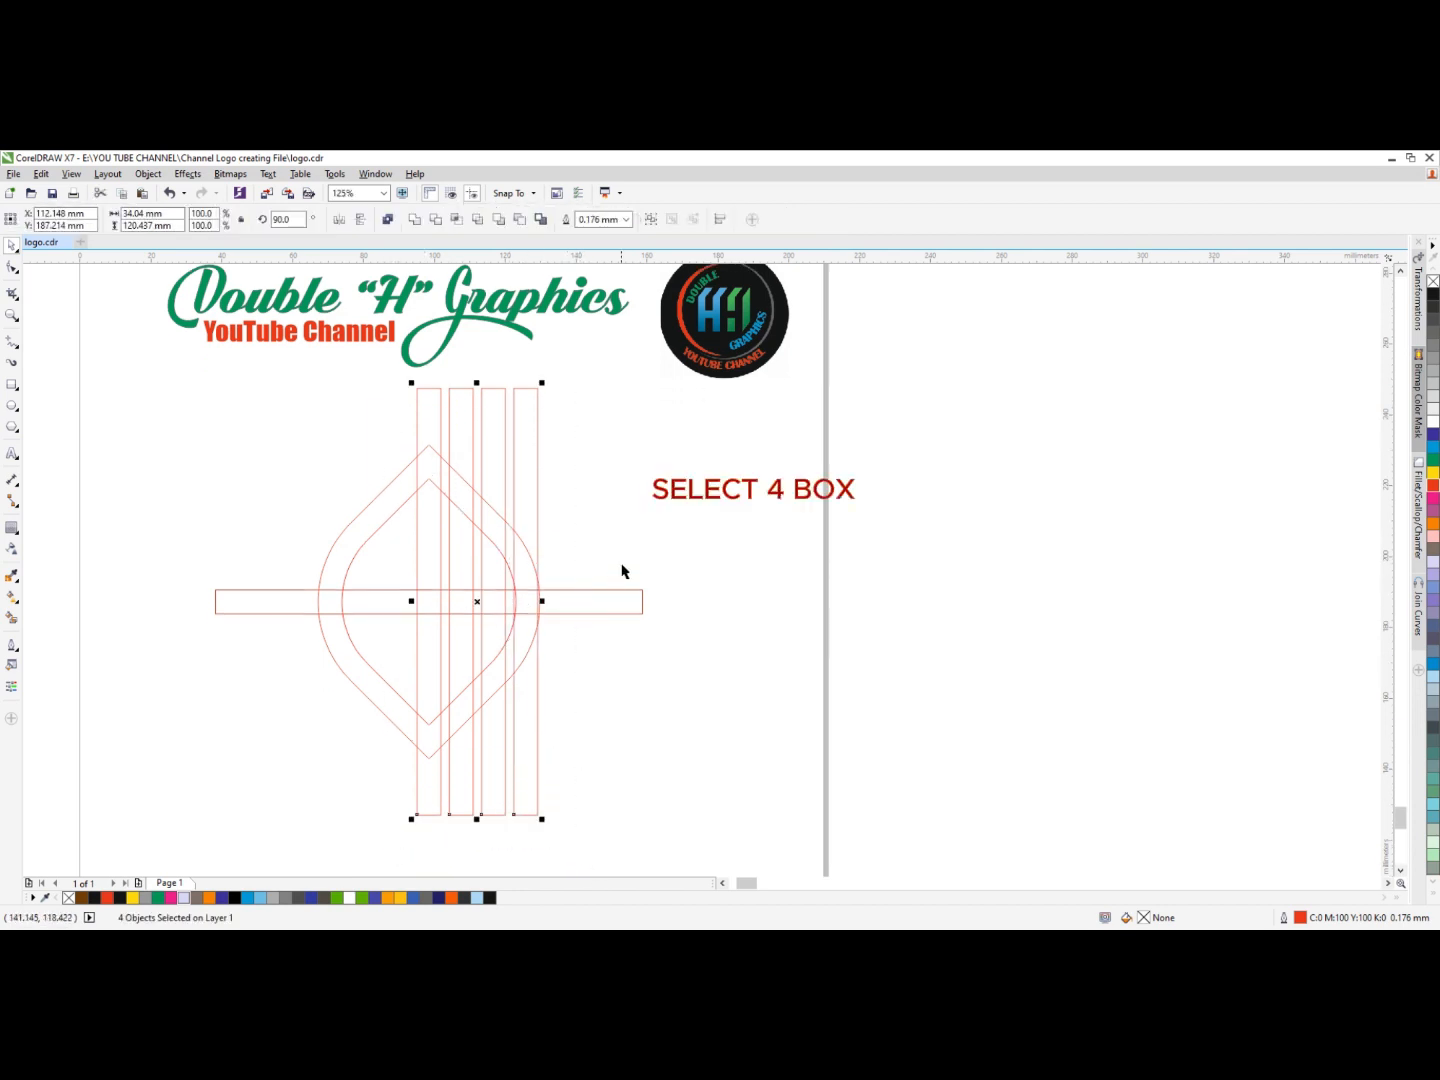
key(ctrl+g)
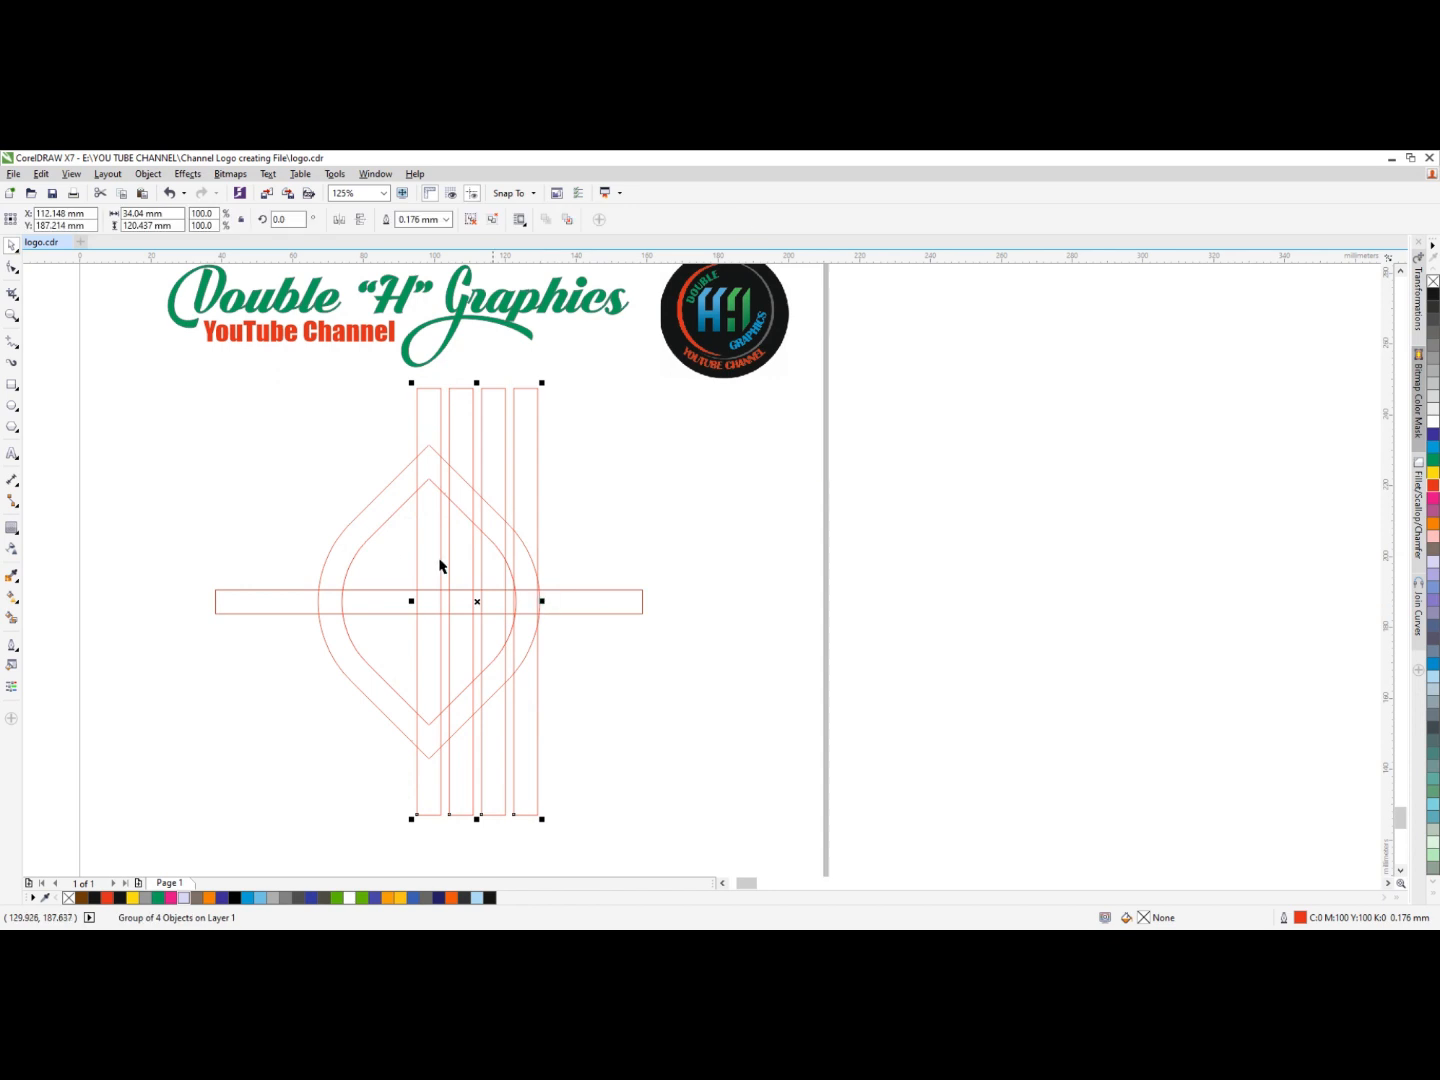
shift+click(382, 524)
key(c)
key(e)
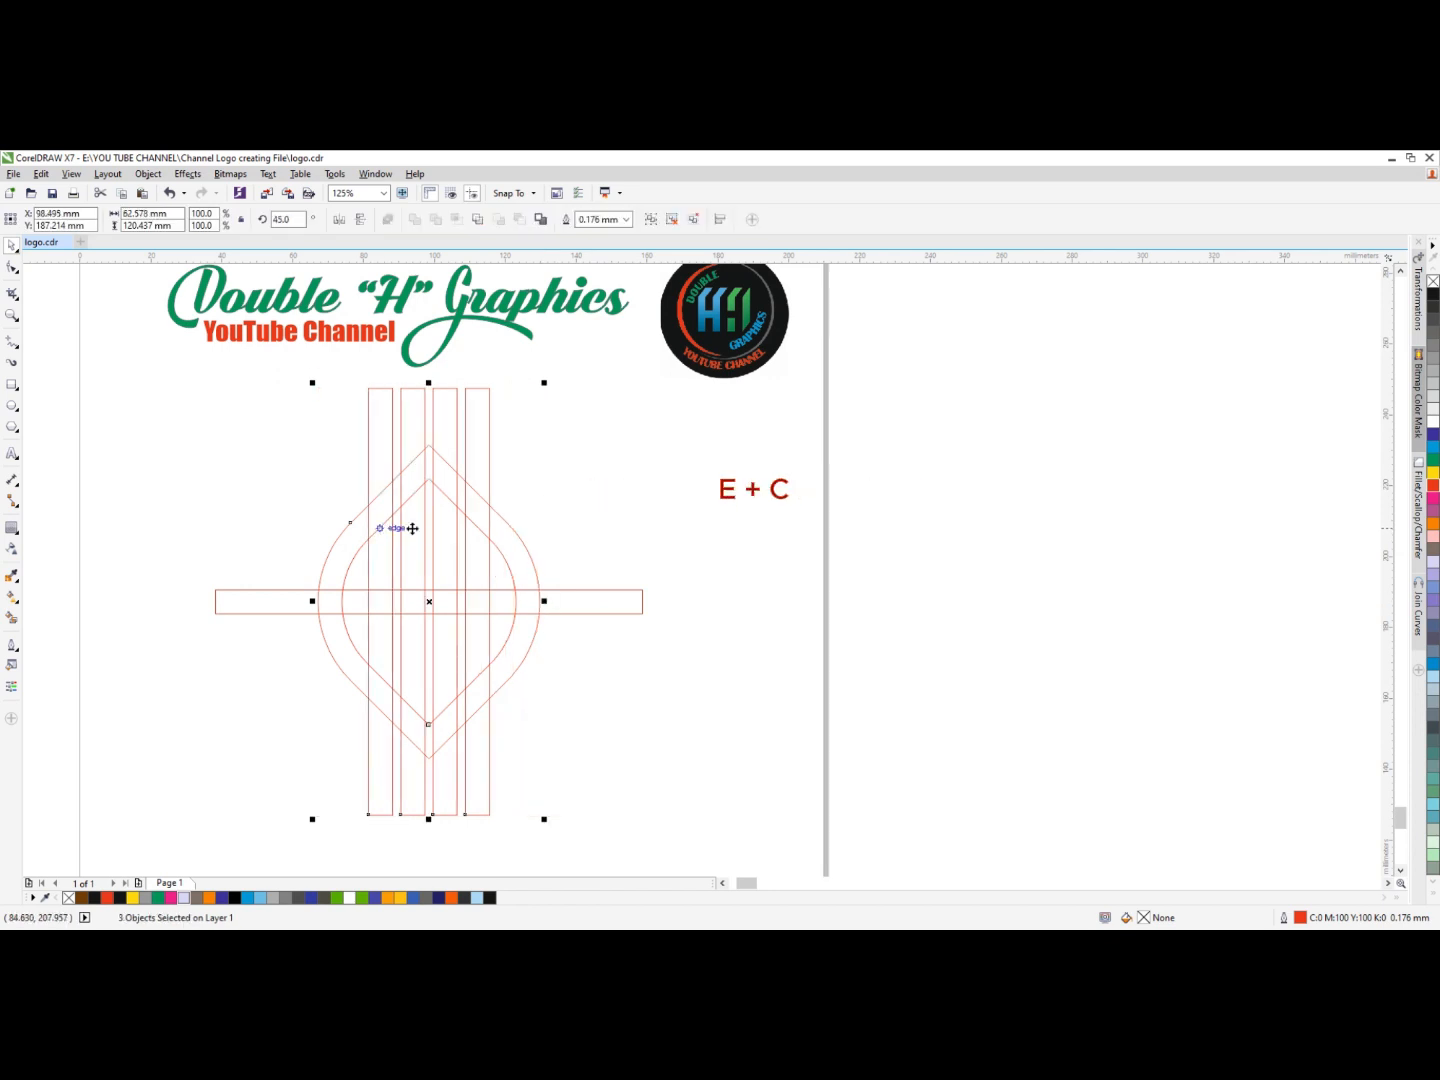
click(562, 515)
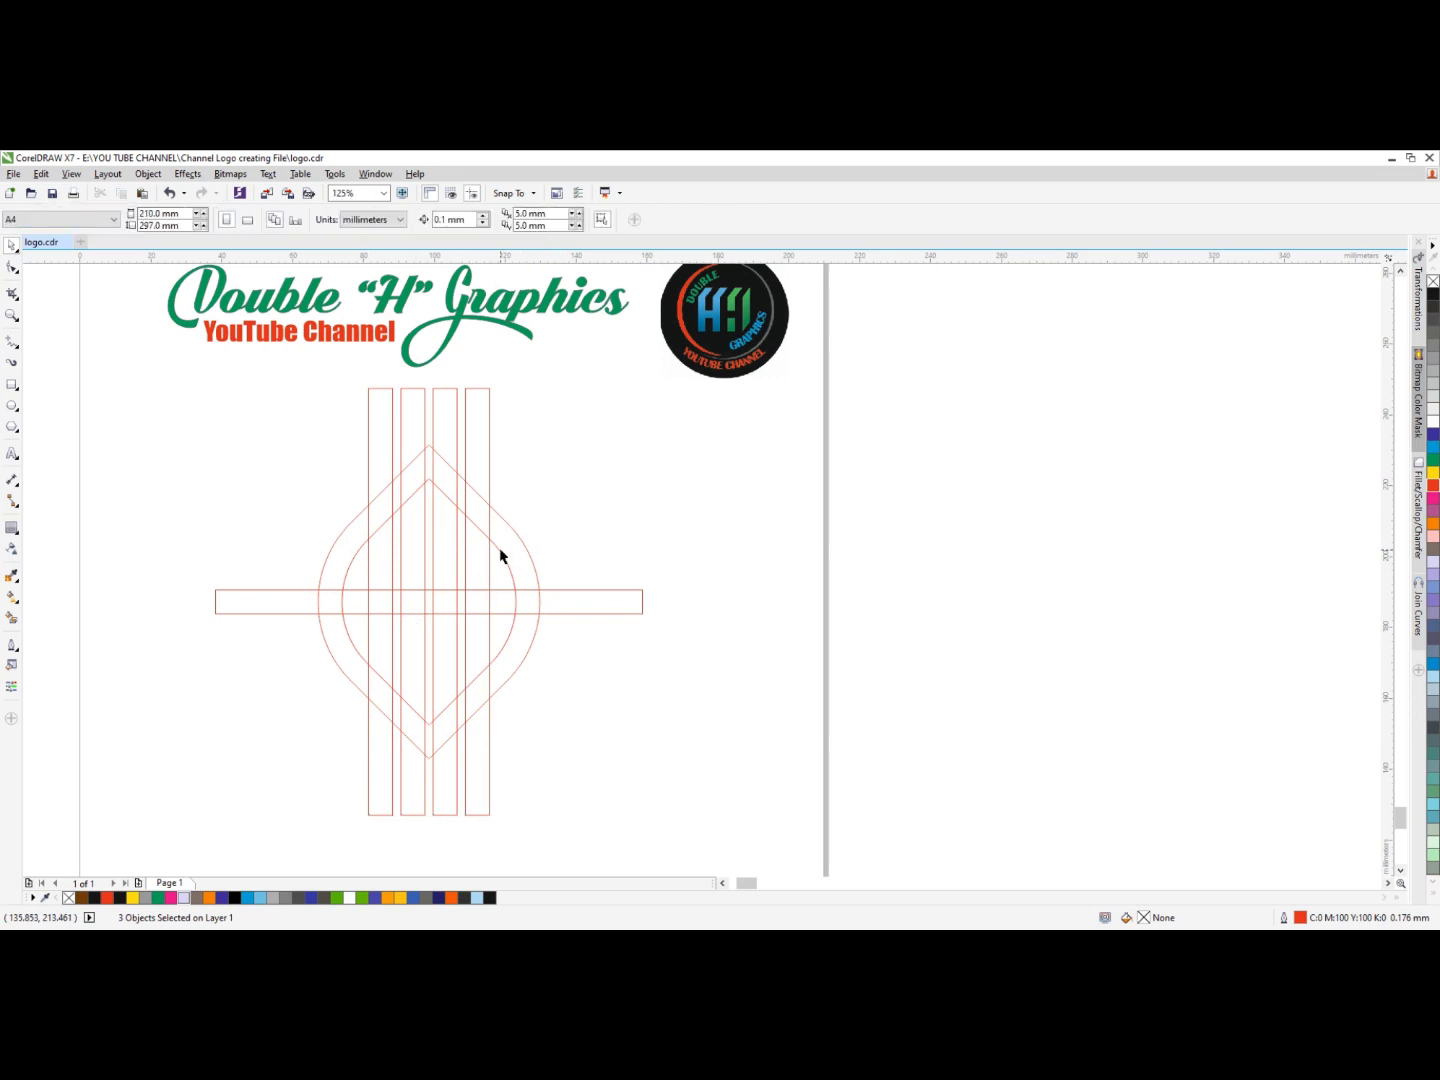
Smart-fill the letter C in brown: the leaf's left curved band and the first vertical bar above and below the horizontal bar
scroll(499, 556, down, 1)
scroll(460, 535, up, 1)
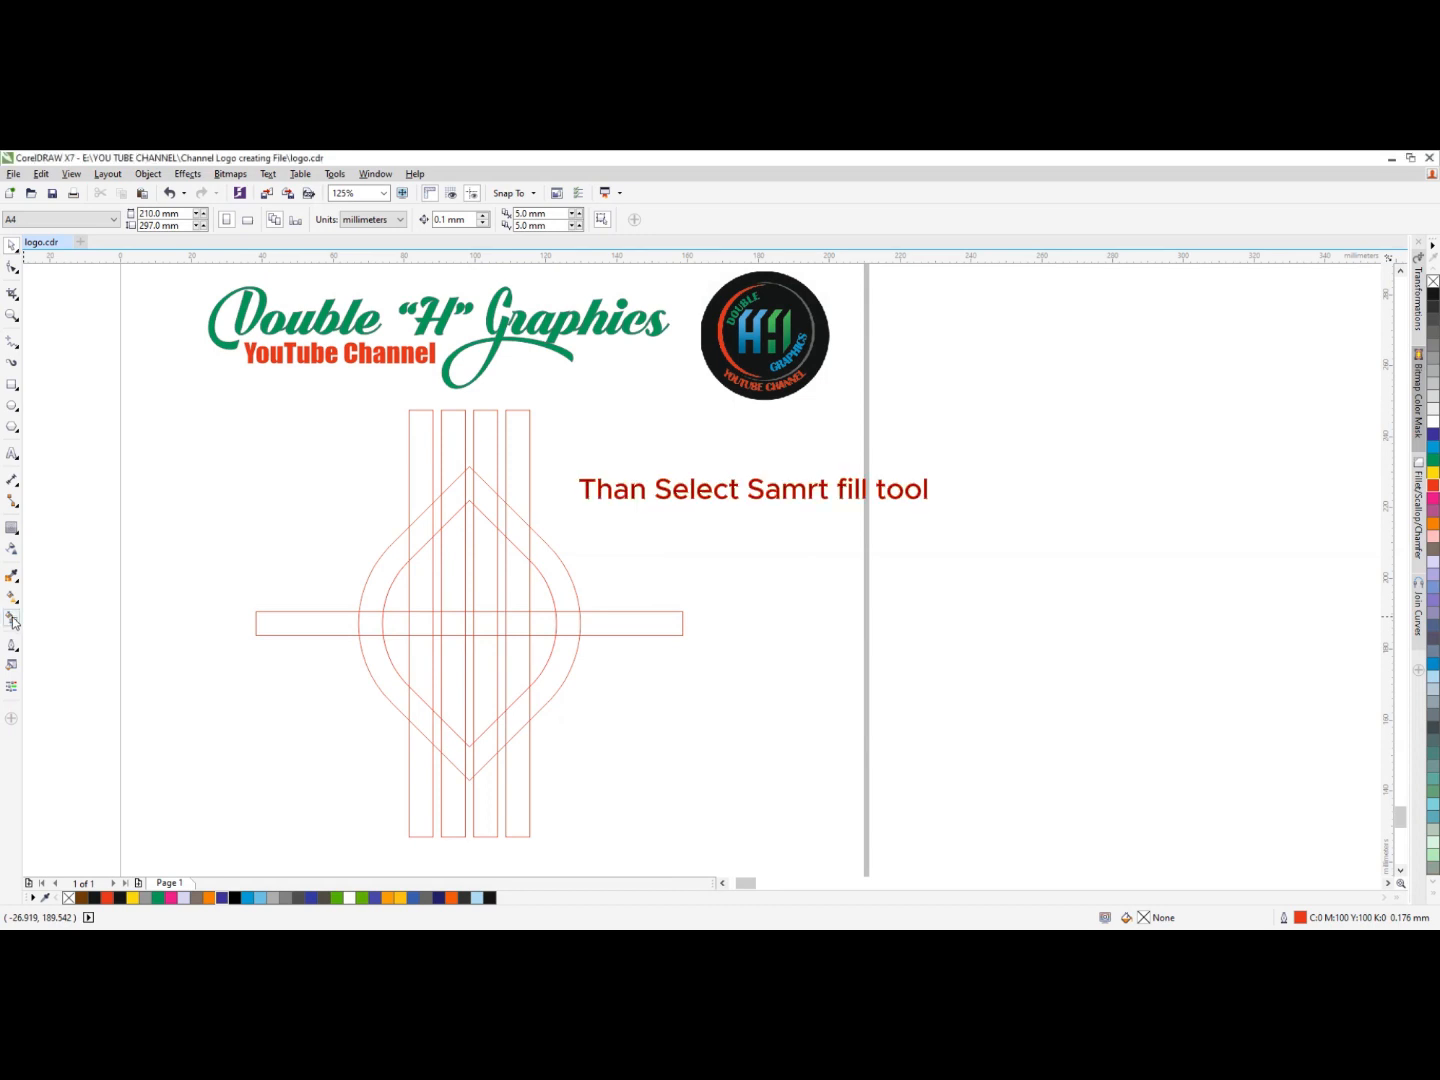
click(12, 618)
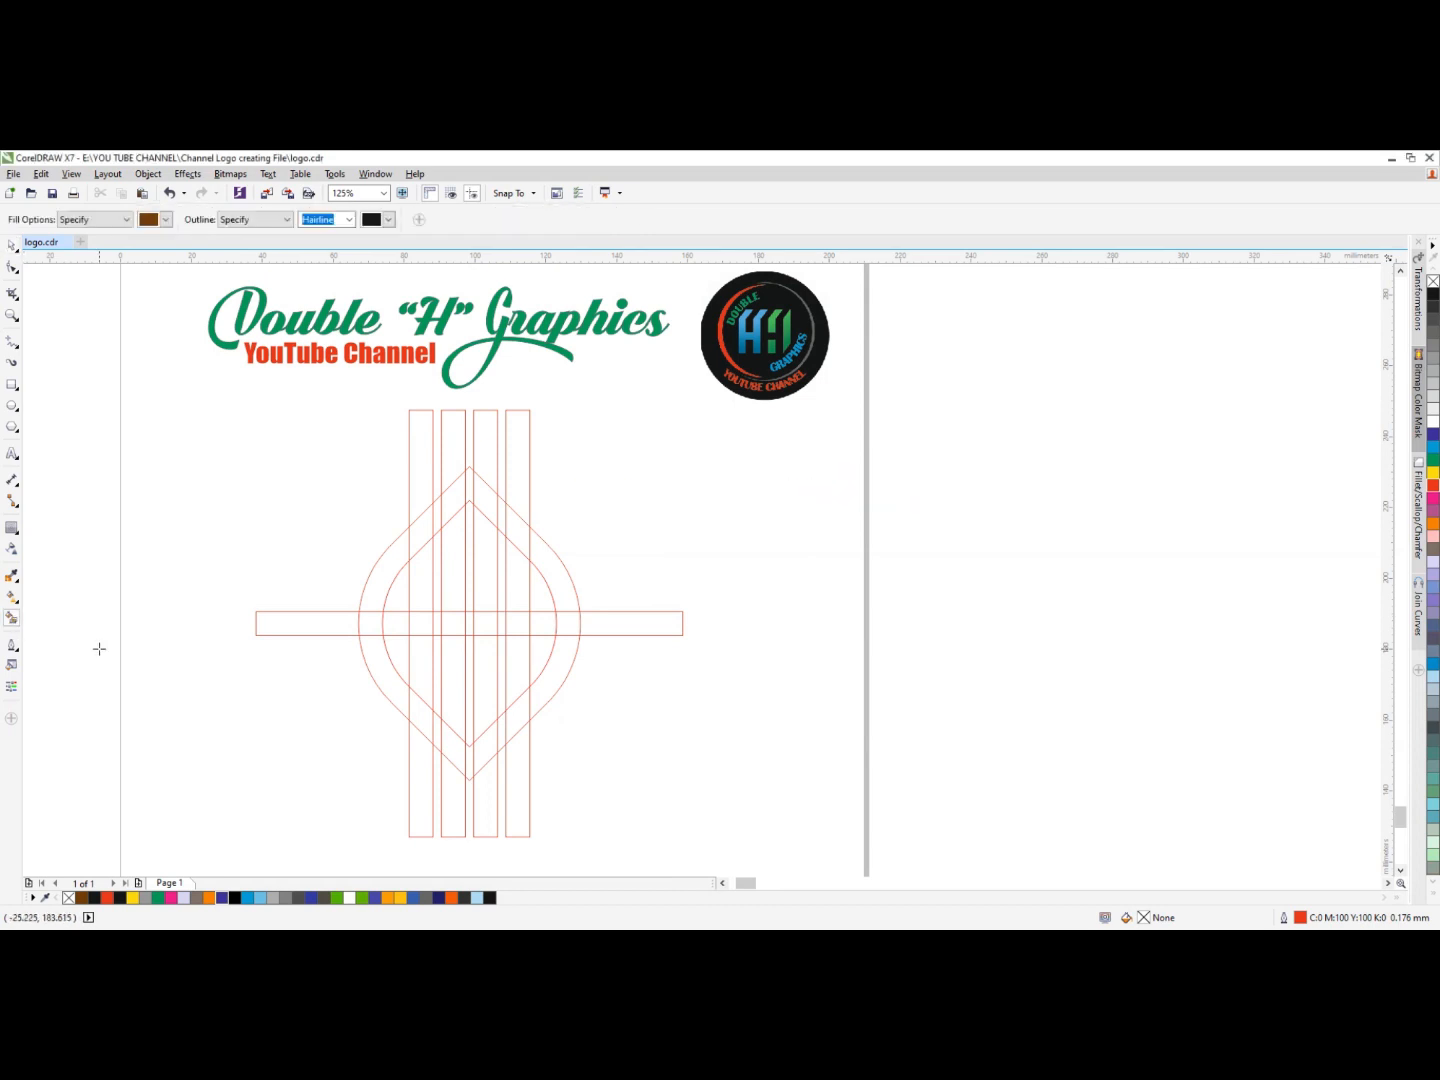
click(424, 587)
click(419, 535)
click(388, 575)
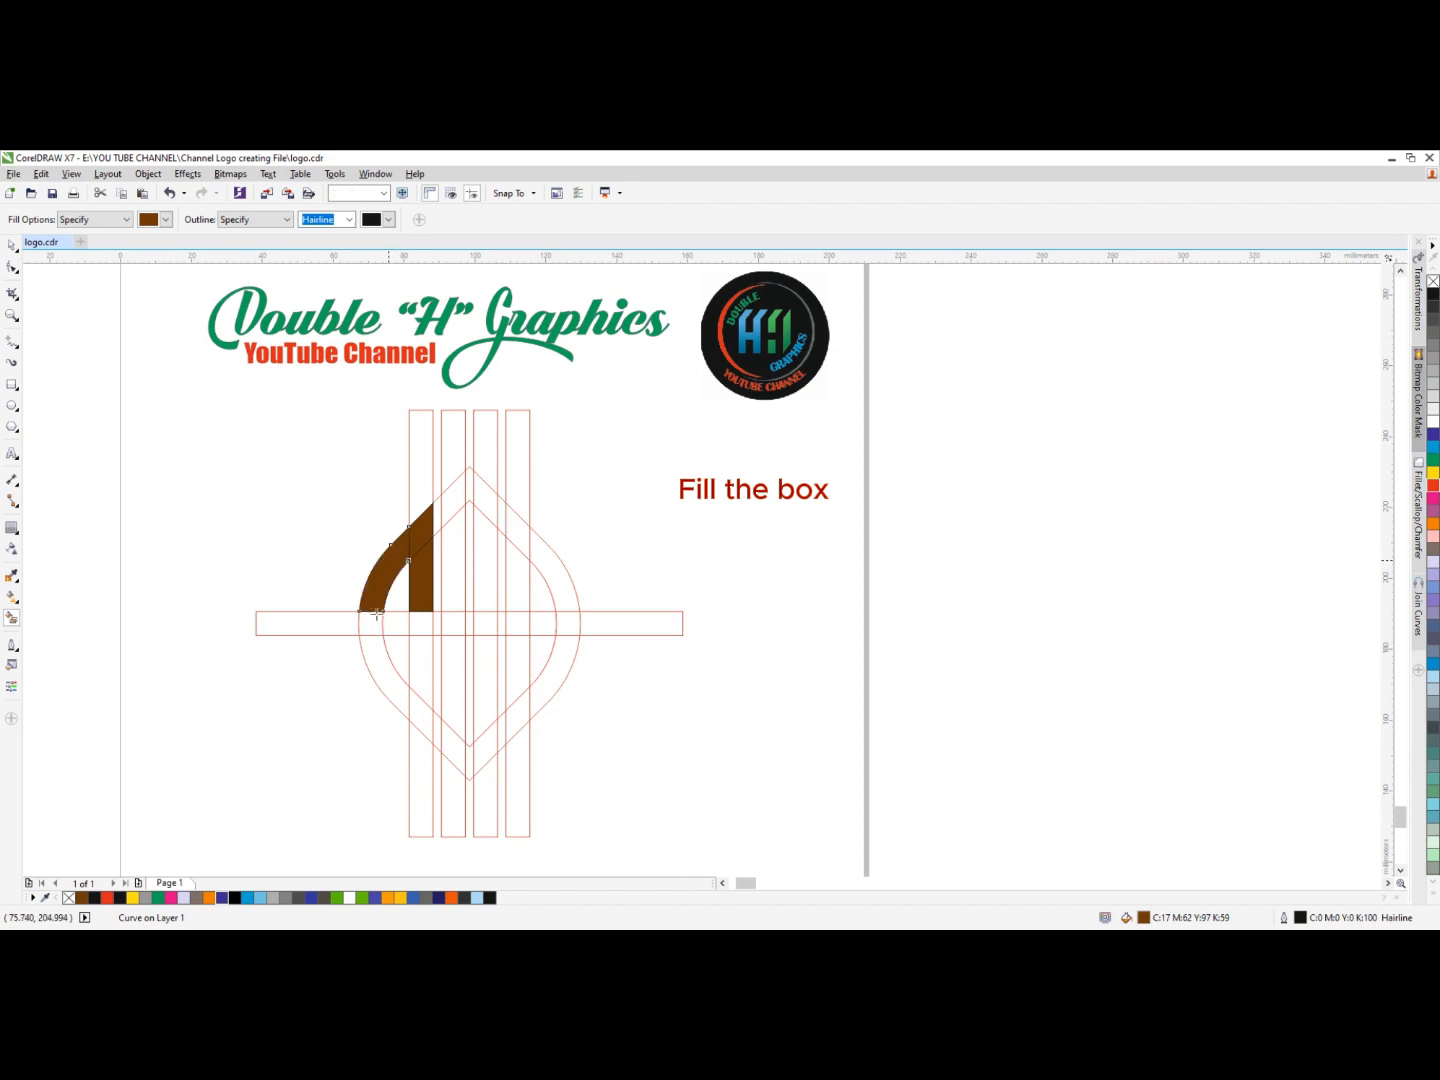
click(376, 660)
click(419, 706)
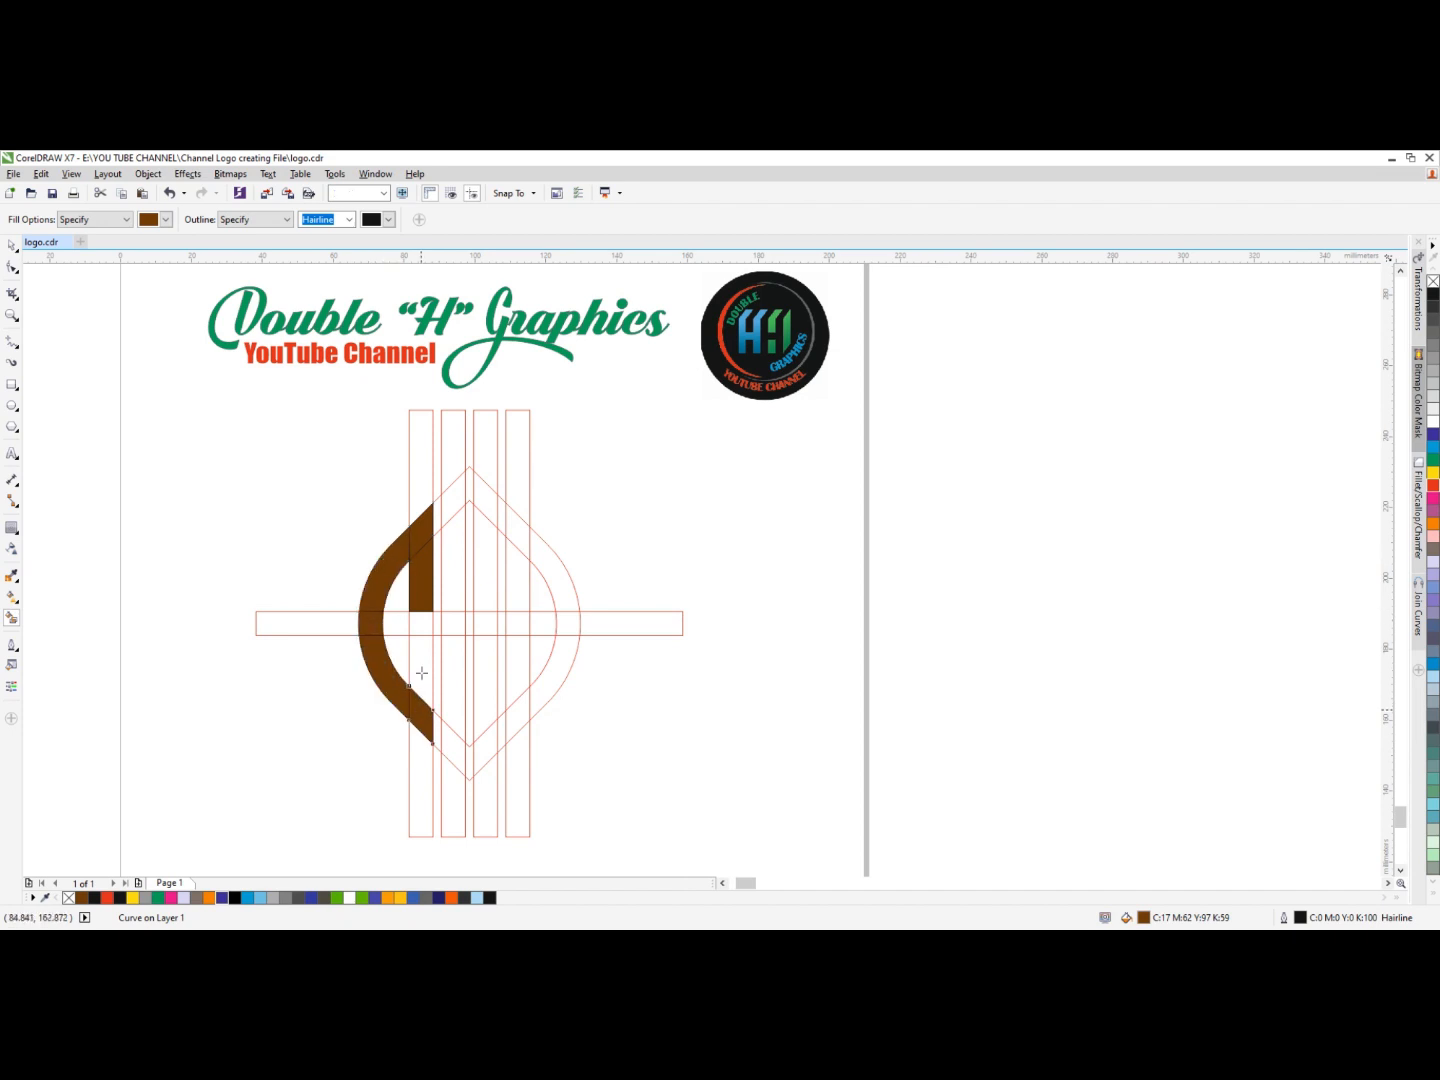
click(422, 662)
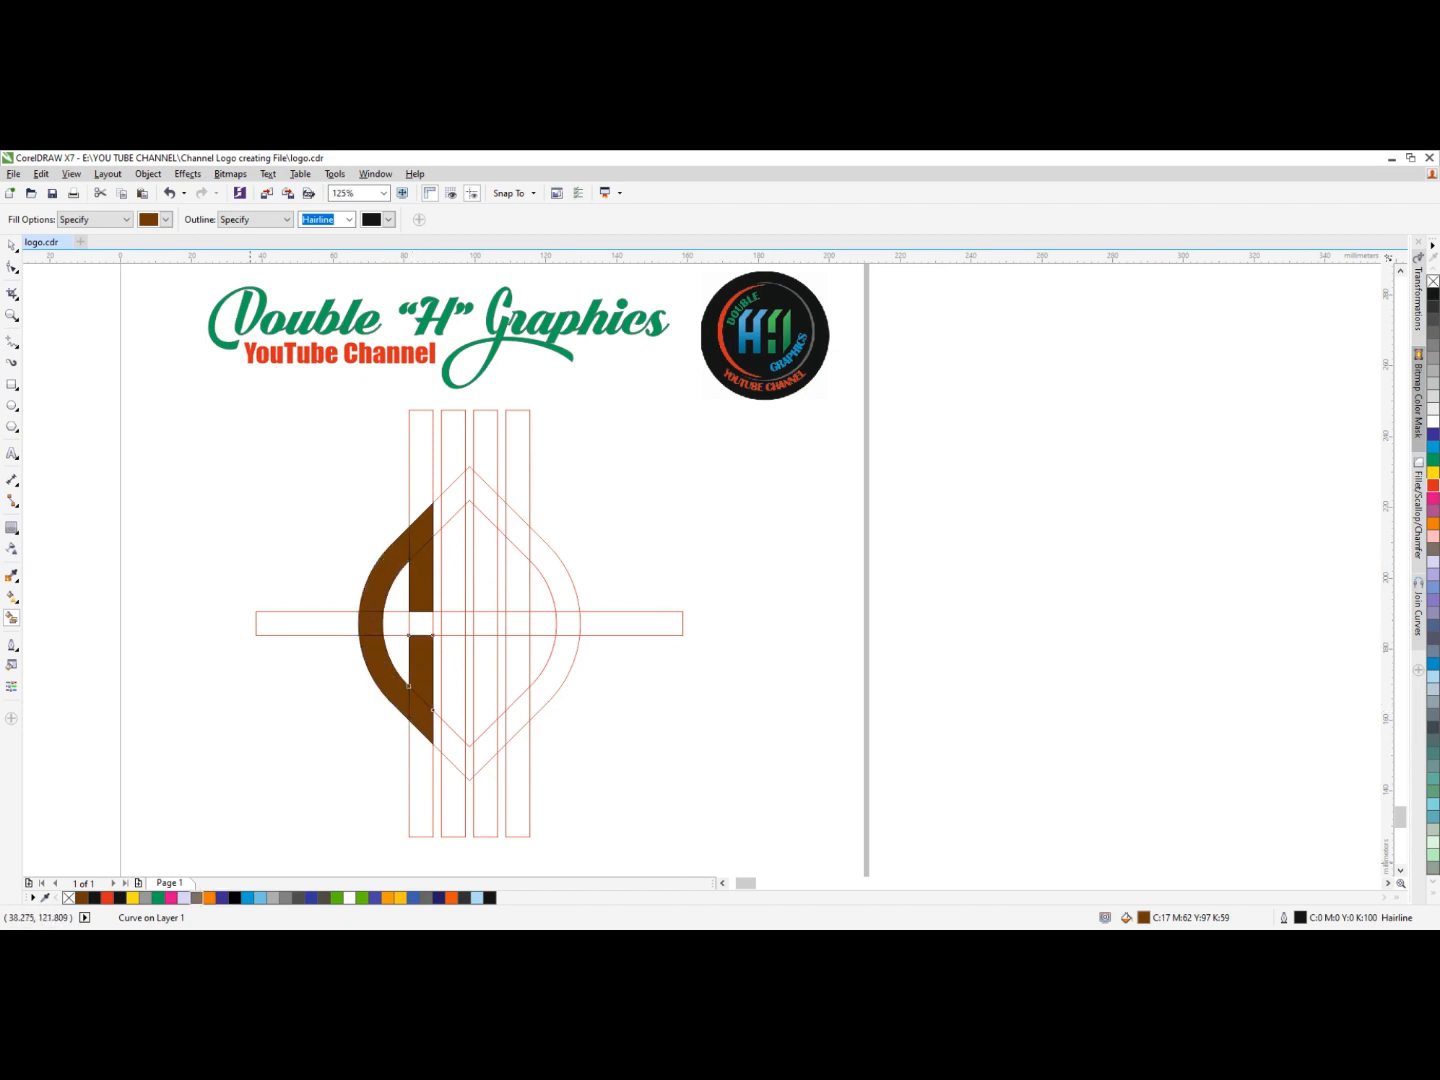
Smart-fill the middle letter P in brown from the second vertical bar, the leaf's tip, the third bar's upper part and their crossbar link
click(450, 743)
click(451, 657)
click(448, 530)
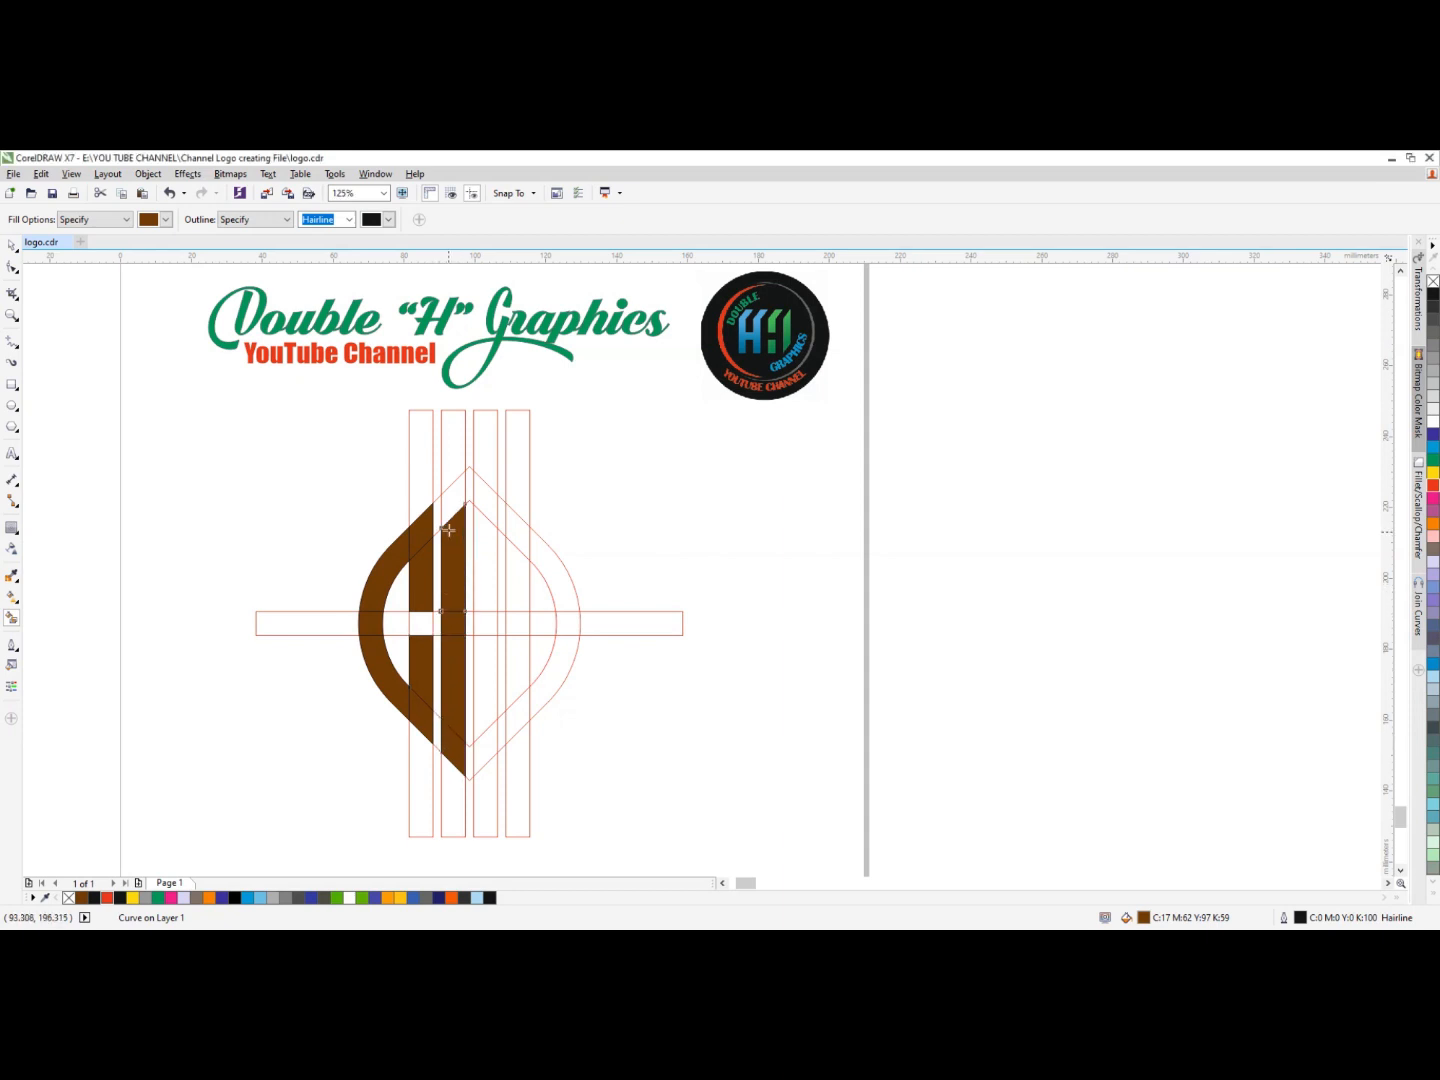
click(461, 494)
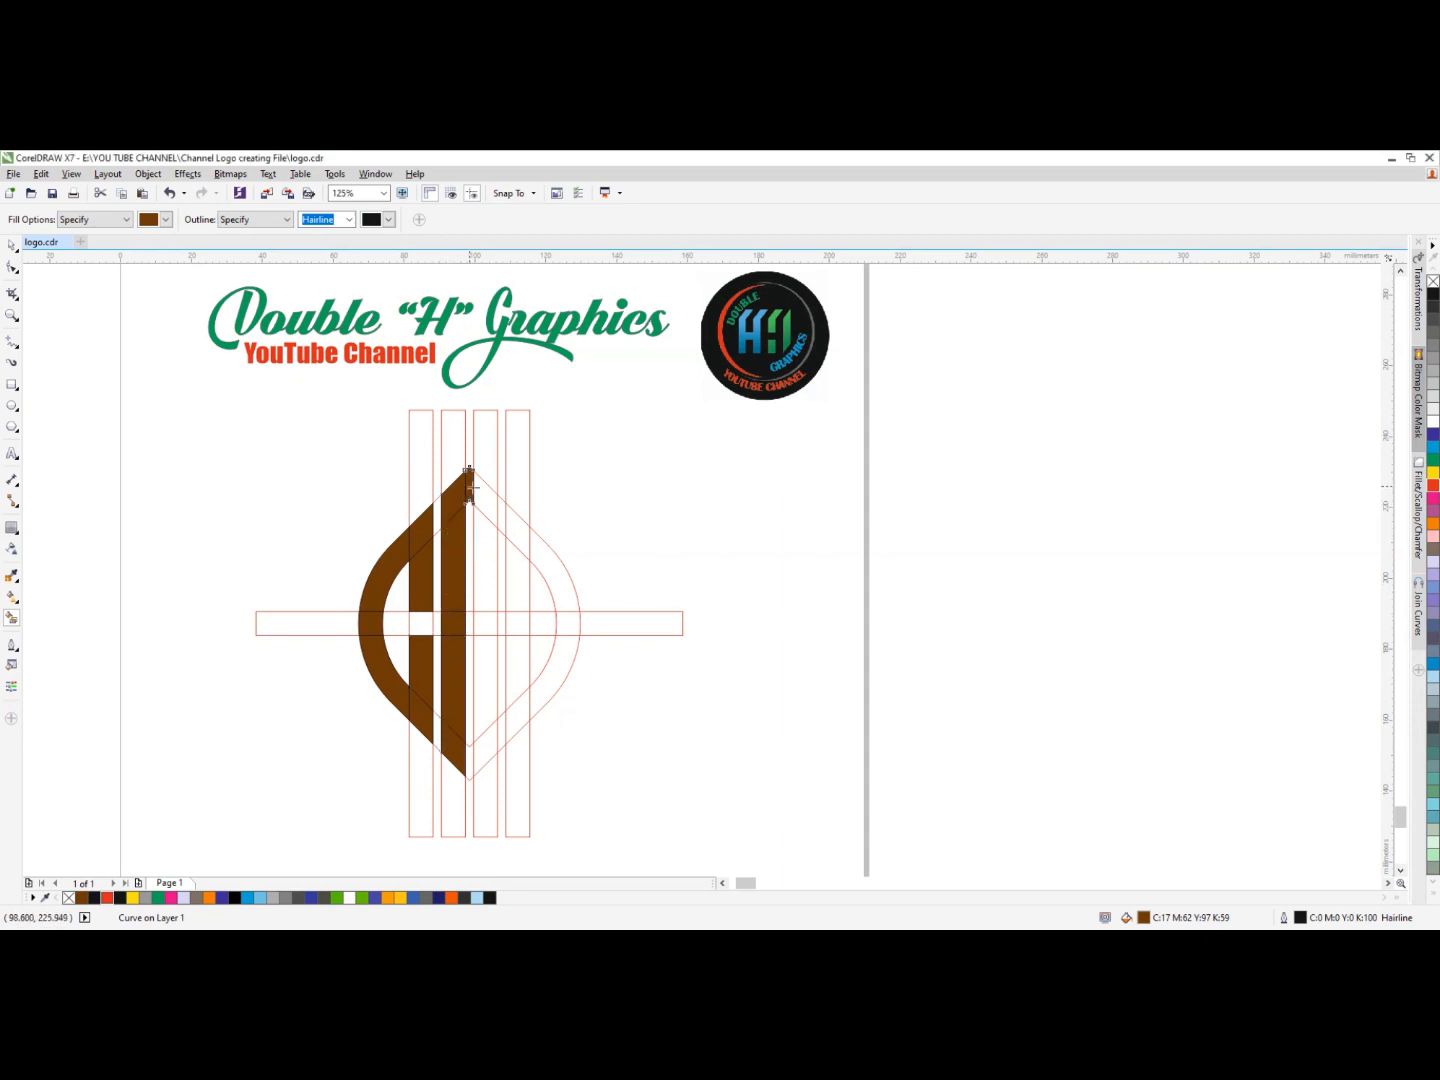
click(482, 490)
click(484, 595)
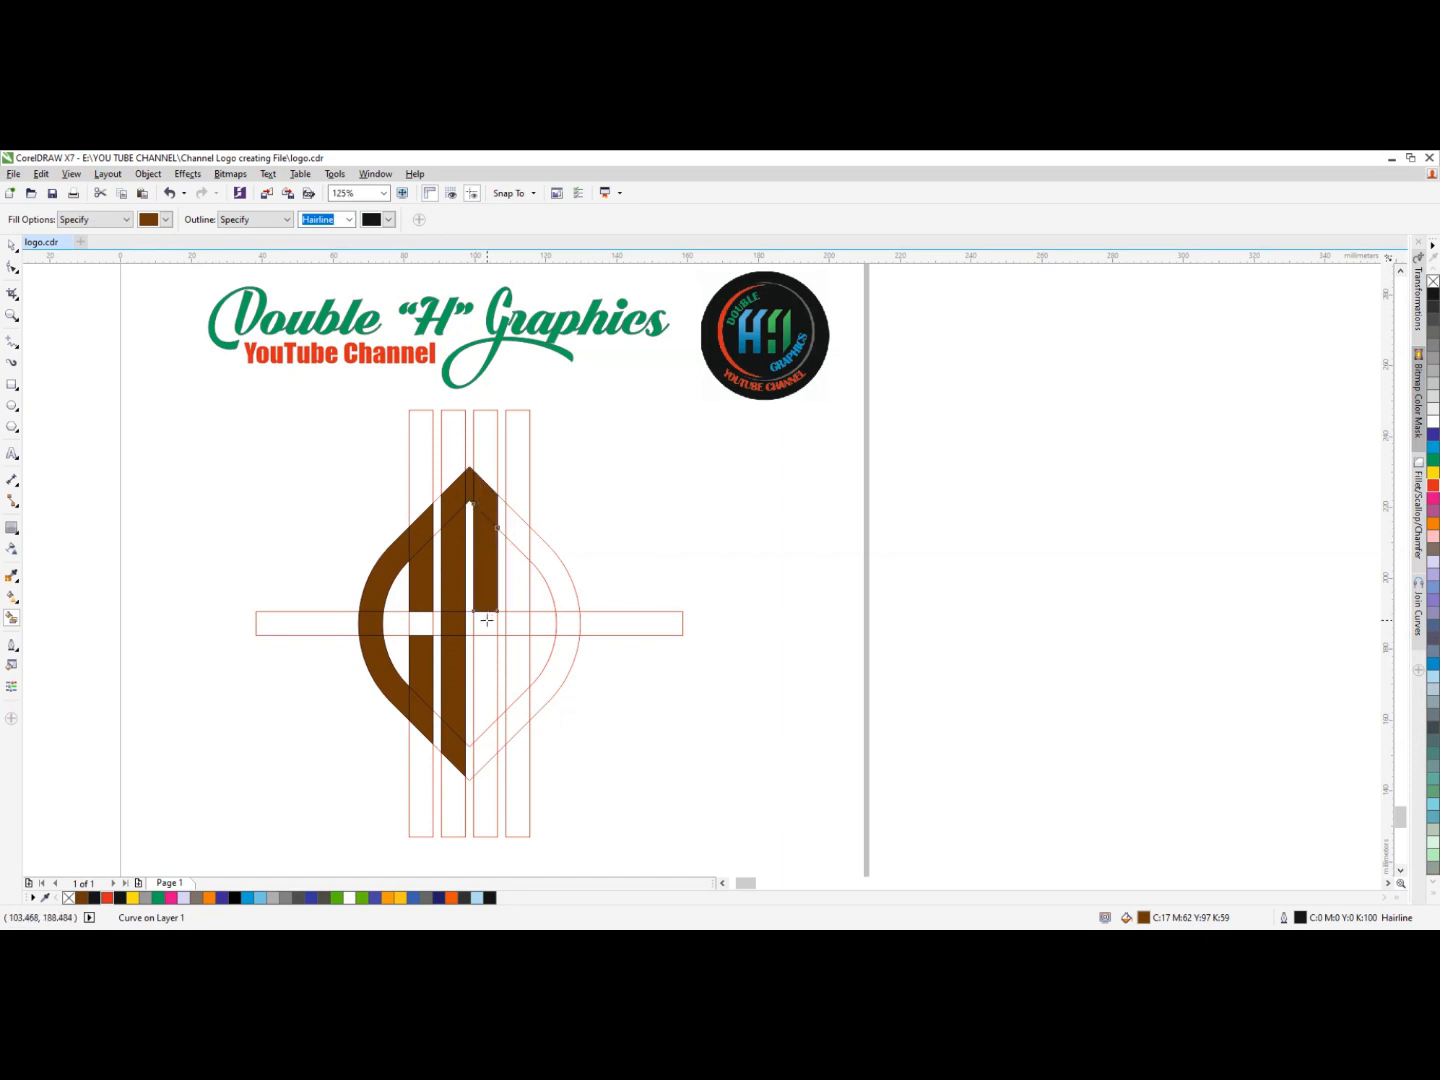
click(486, 622)
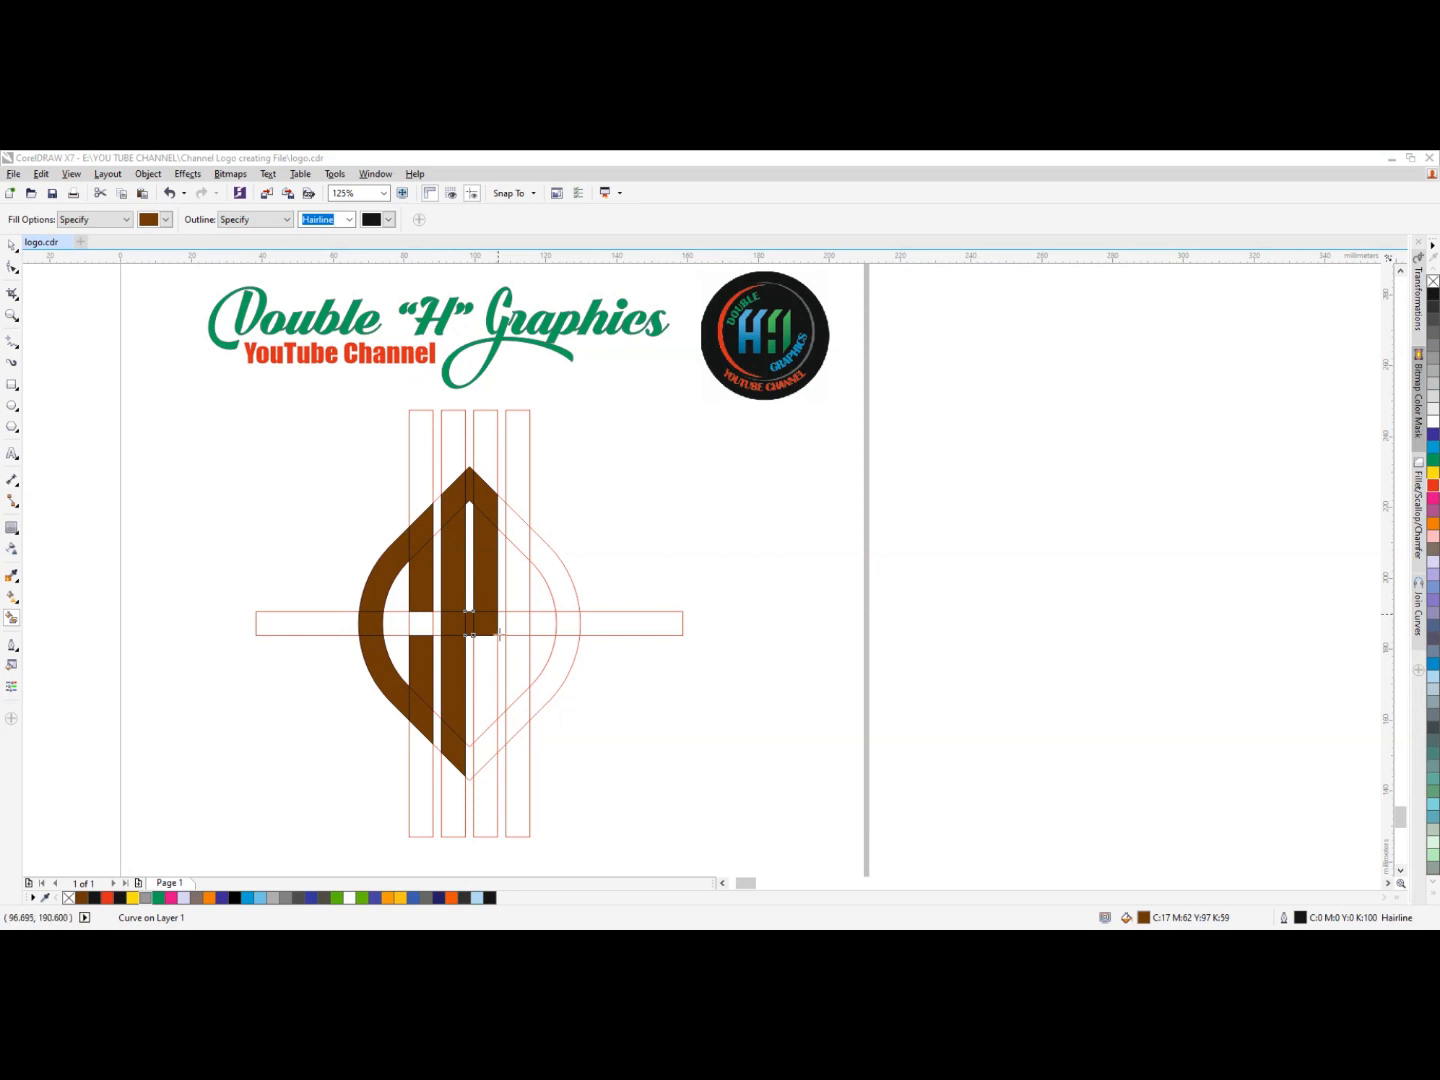
Smart-fill the last letter P in brown from the fourth vertical bar, the upper-right curved band and the crossbar joining them
click(519, 712)
click(524, 645)
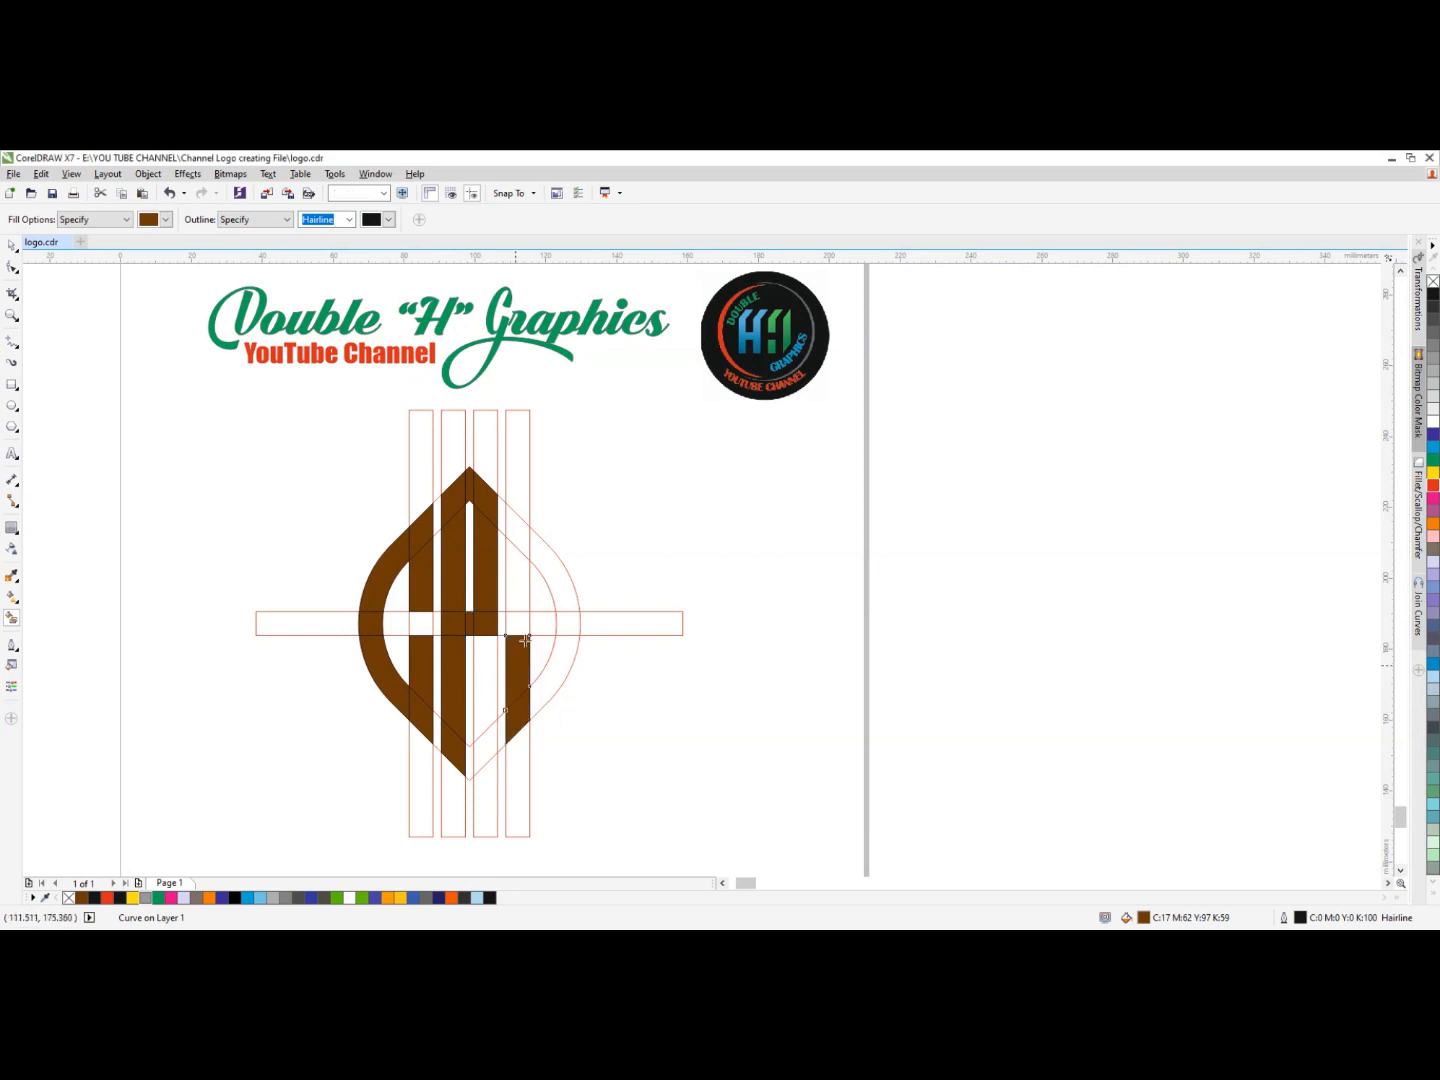
click(520, 622)
click(517, 585)
click(517, 533)
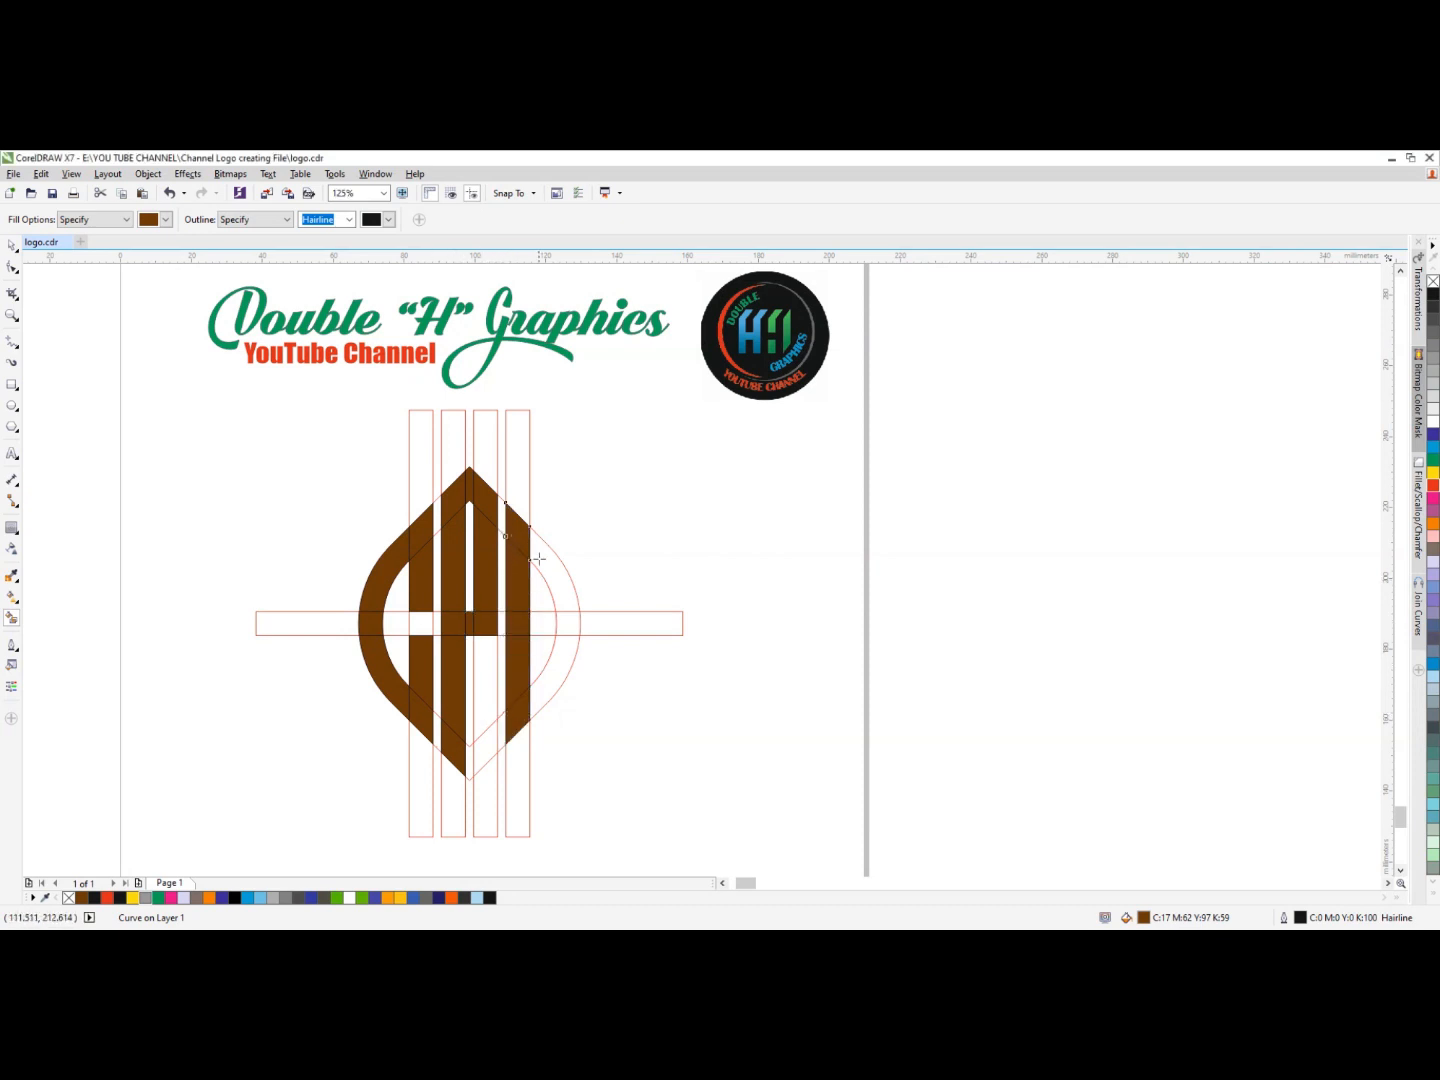
click(557, 585)
click(562, 620)
click(540, 627)
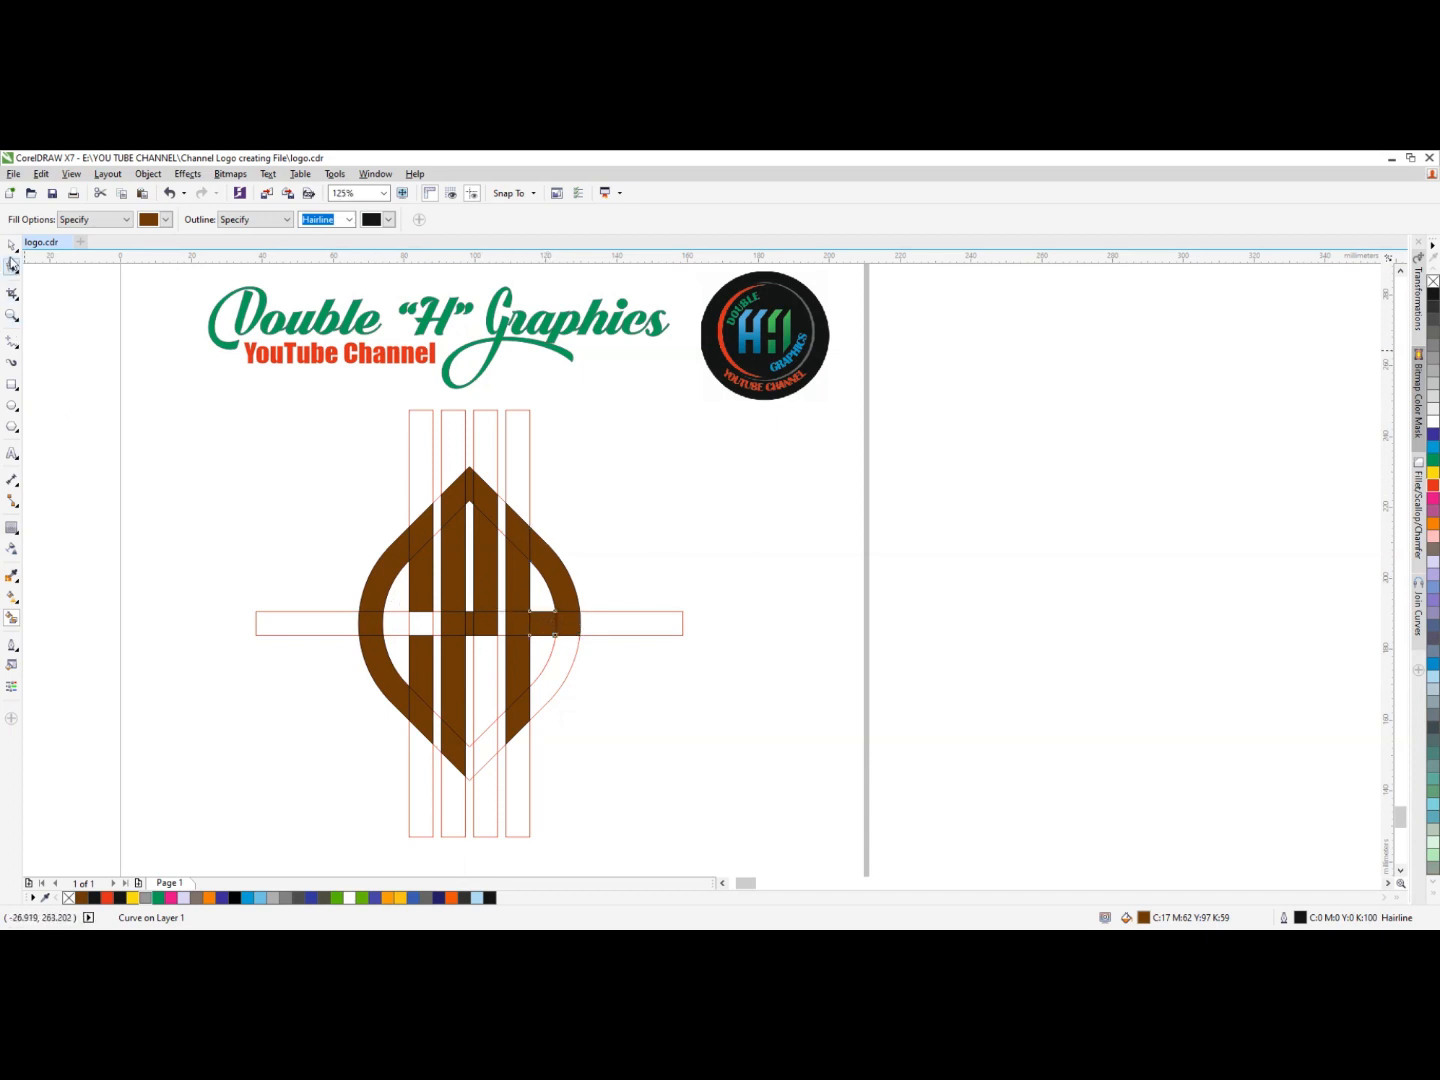
Delete the construction outlines: the vertical bar group, the horizontal bar and the contoured leaf shape
key(space)
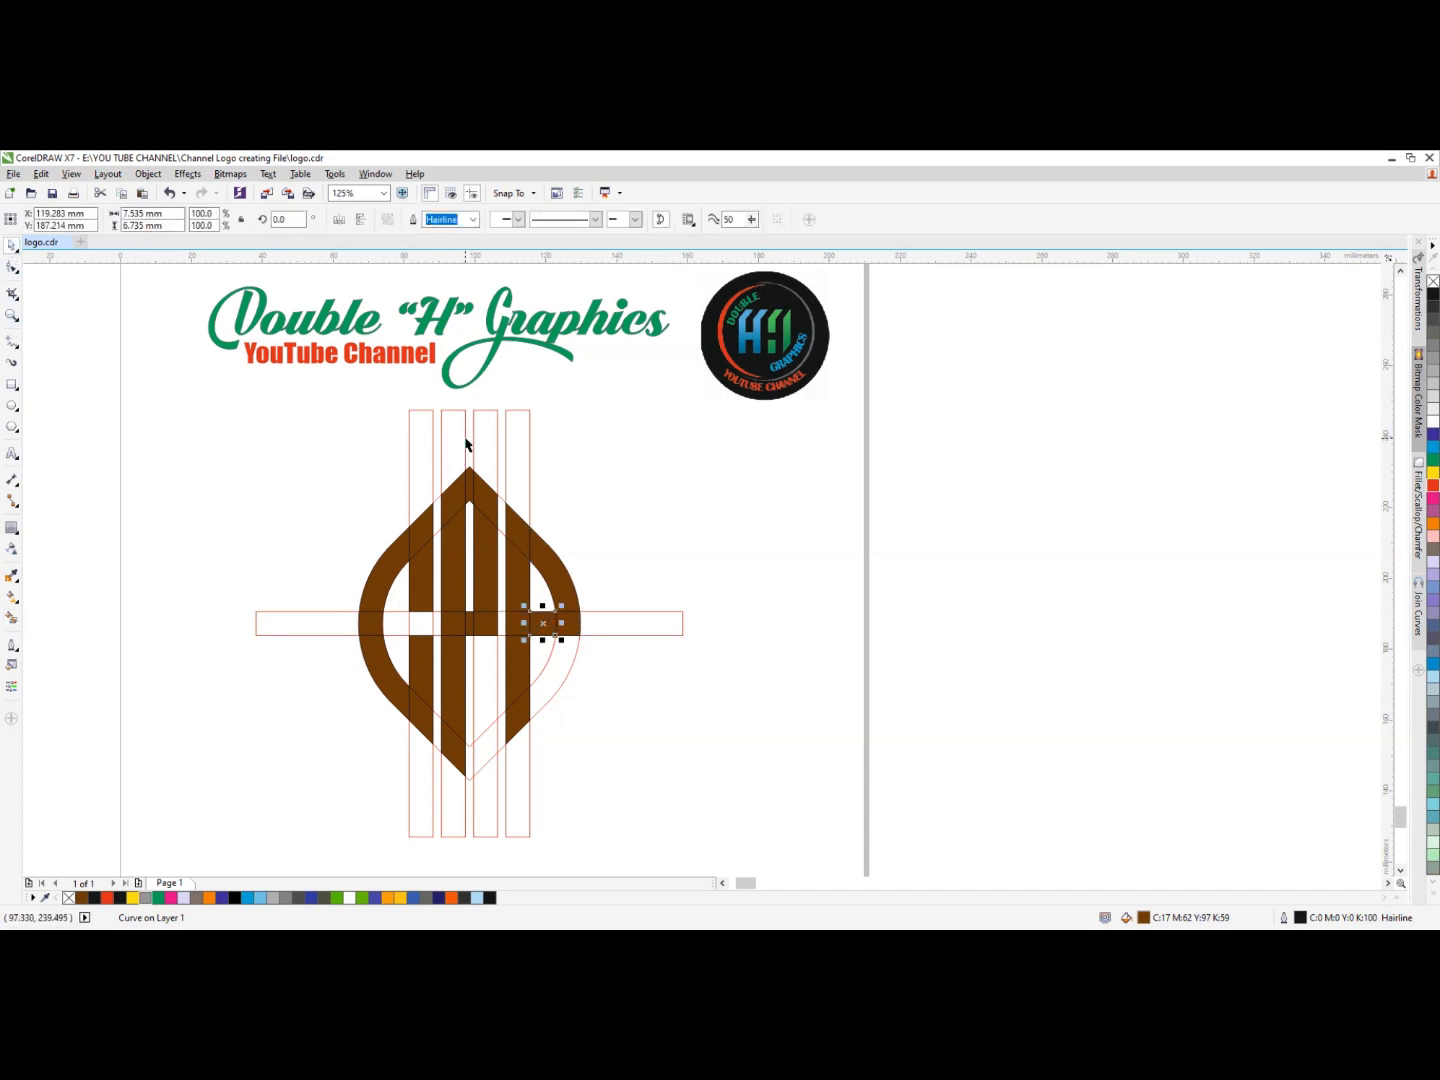
click(508, 440)
key(Delete)
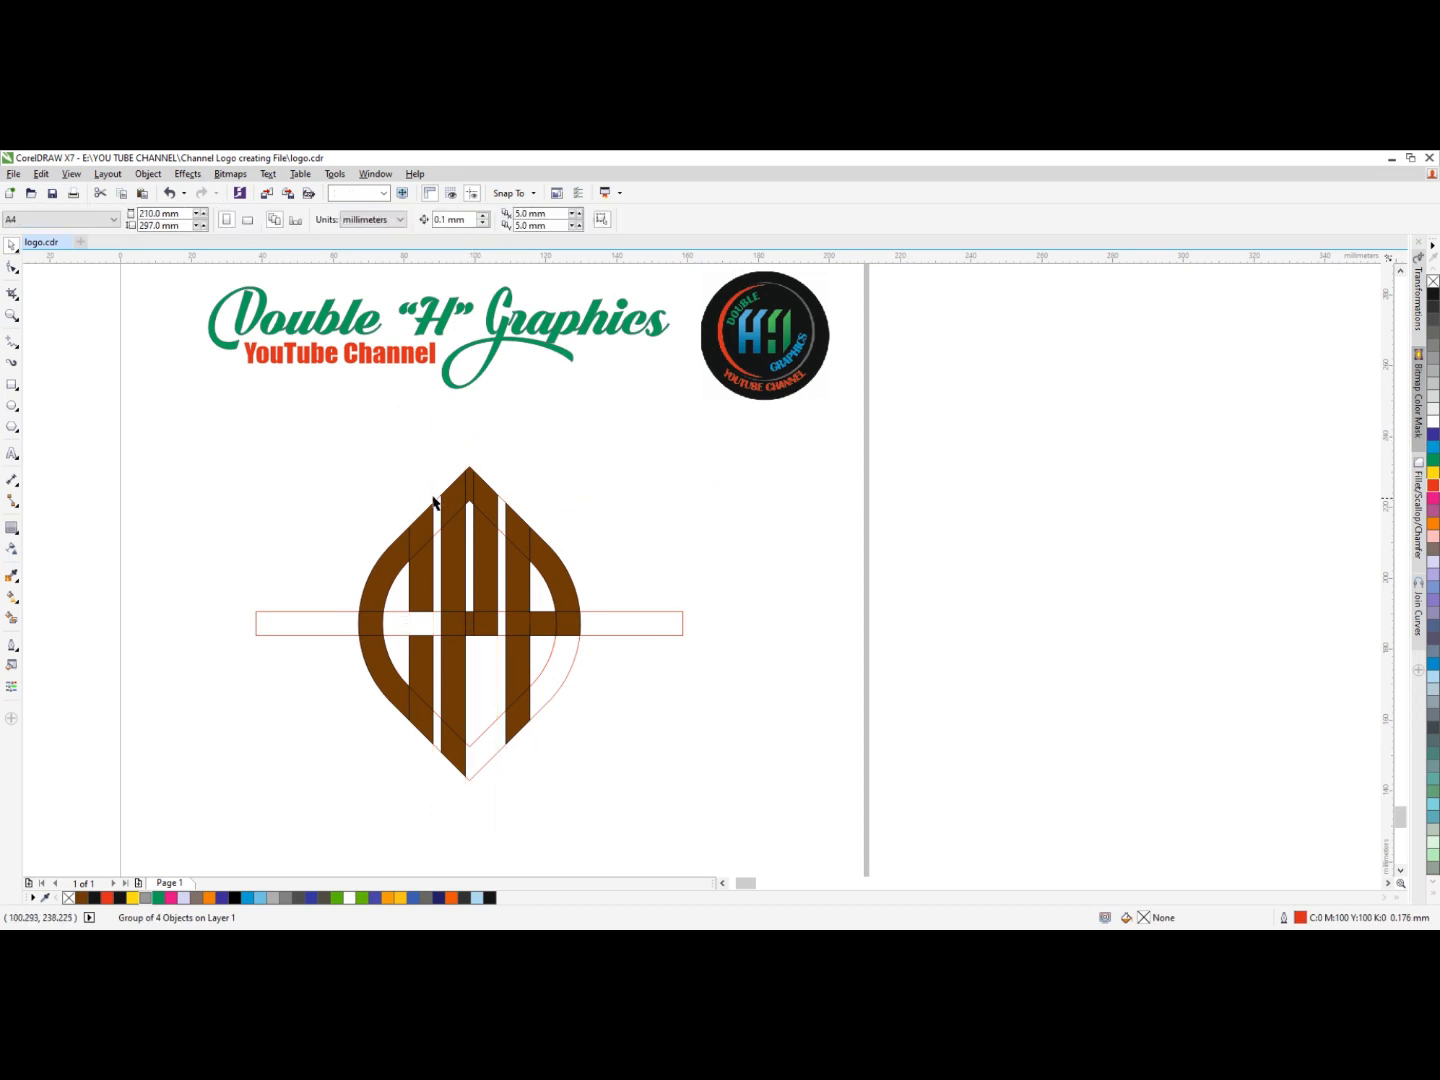
click(617, 611)
key(Delete)
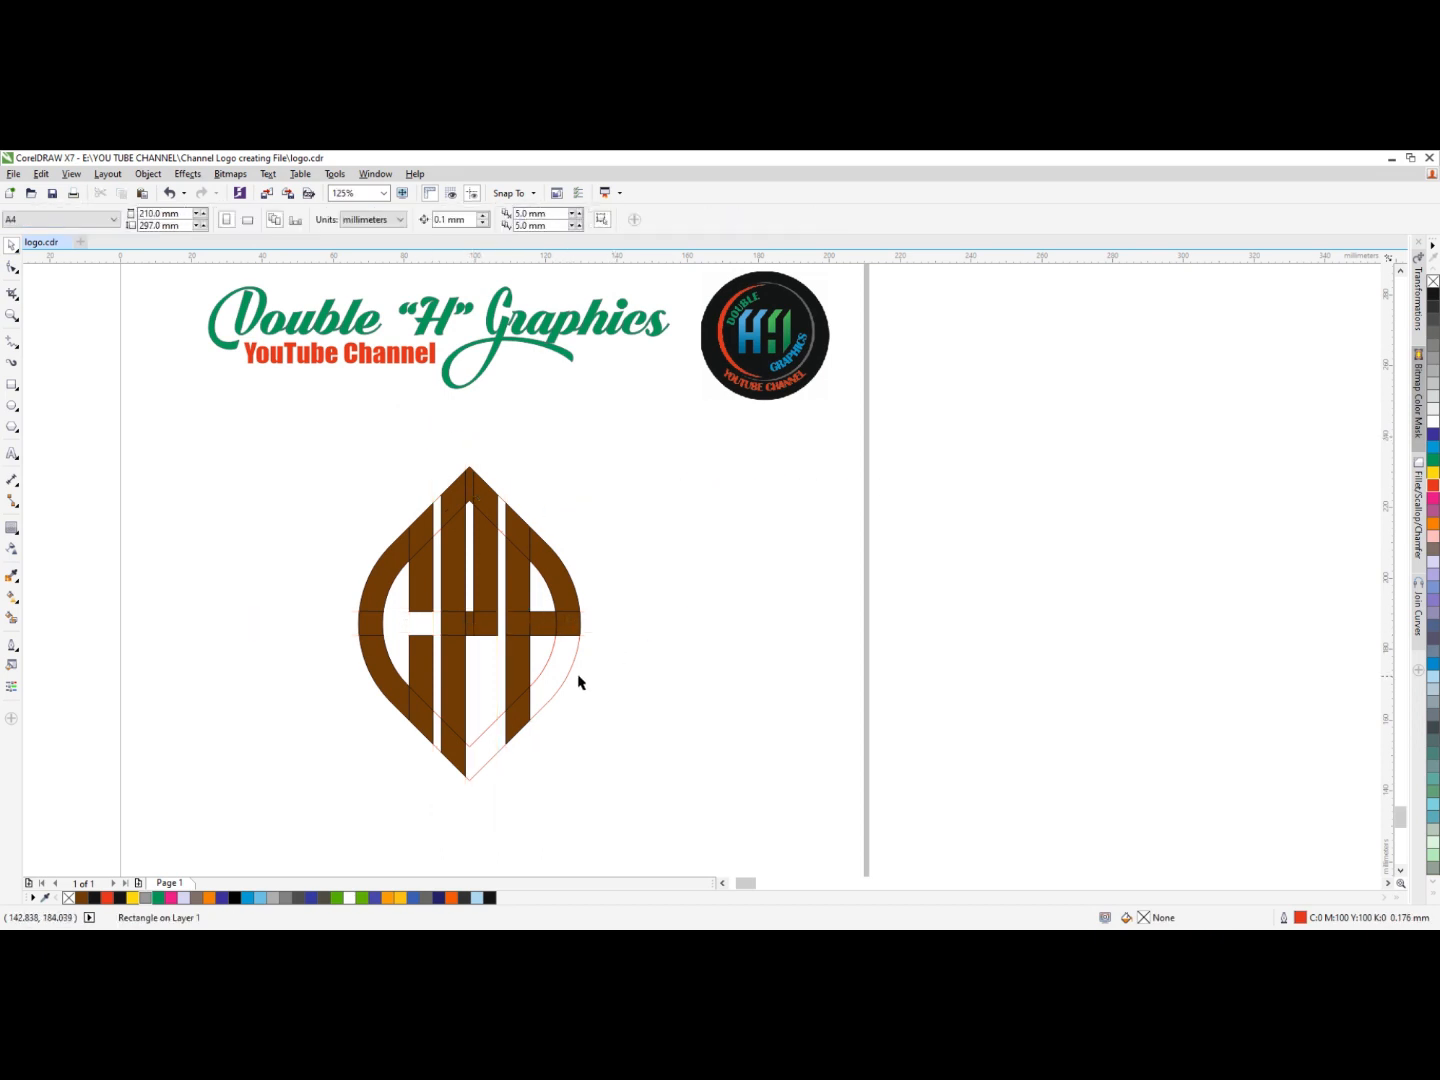
click(569, 680)
key(Delete)
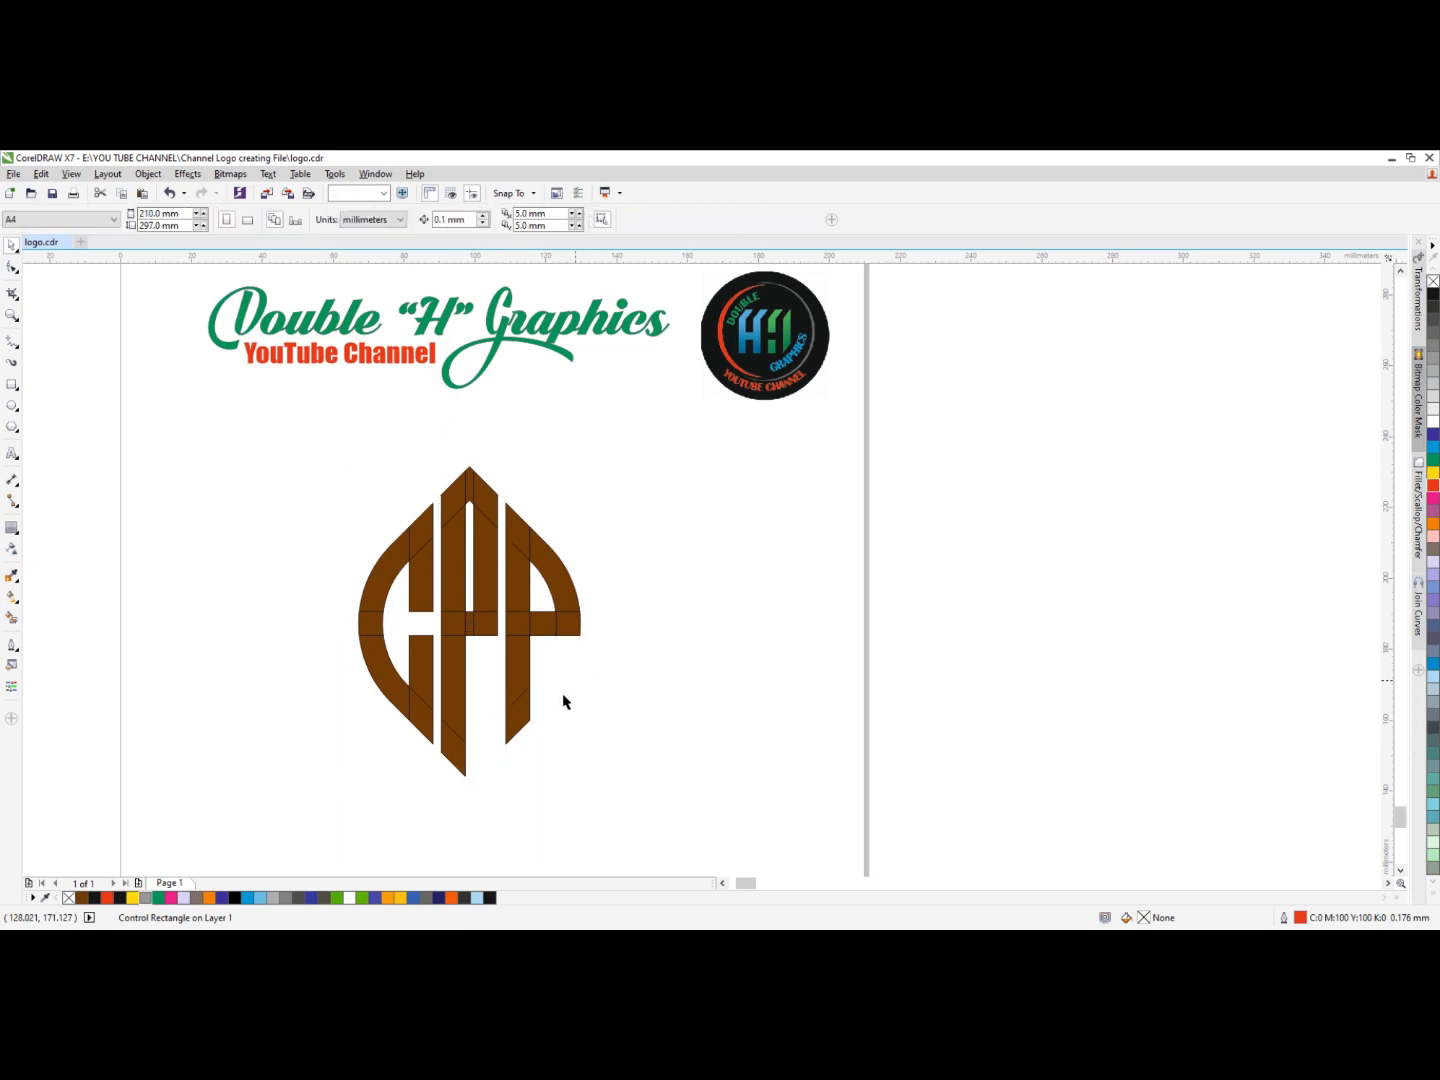
Select all the brown filled pieces and weld them into a single curve
scroll(505, 596, down, 2)
scroll(488, 588, up, 2)
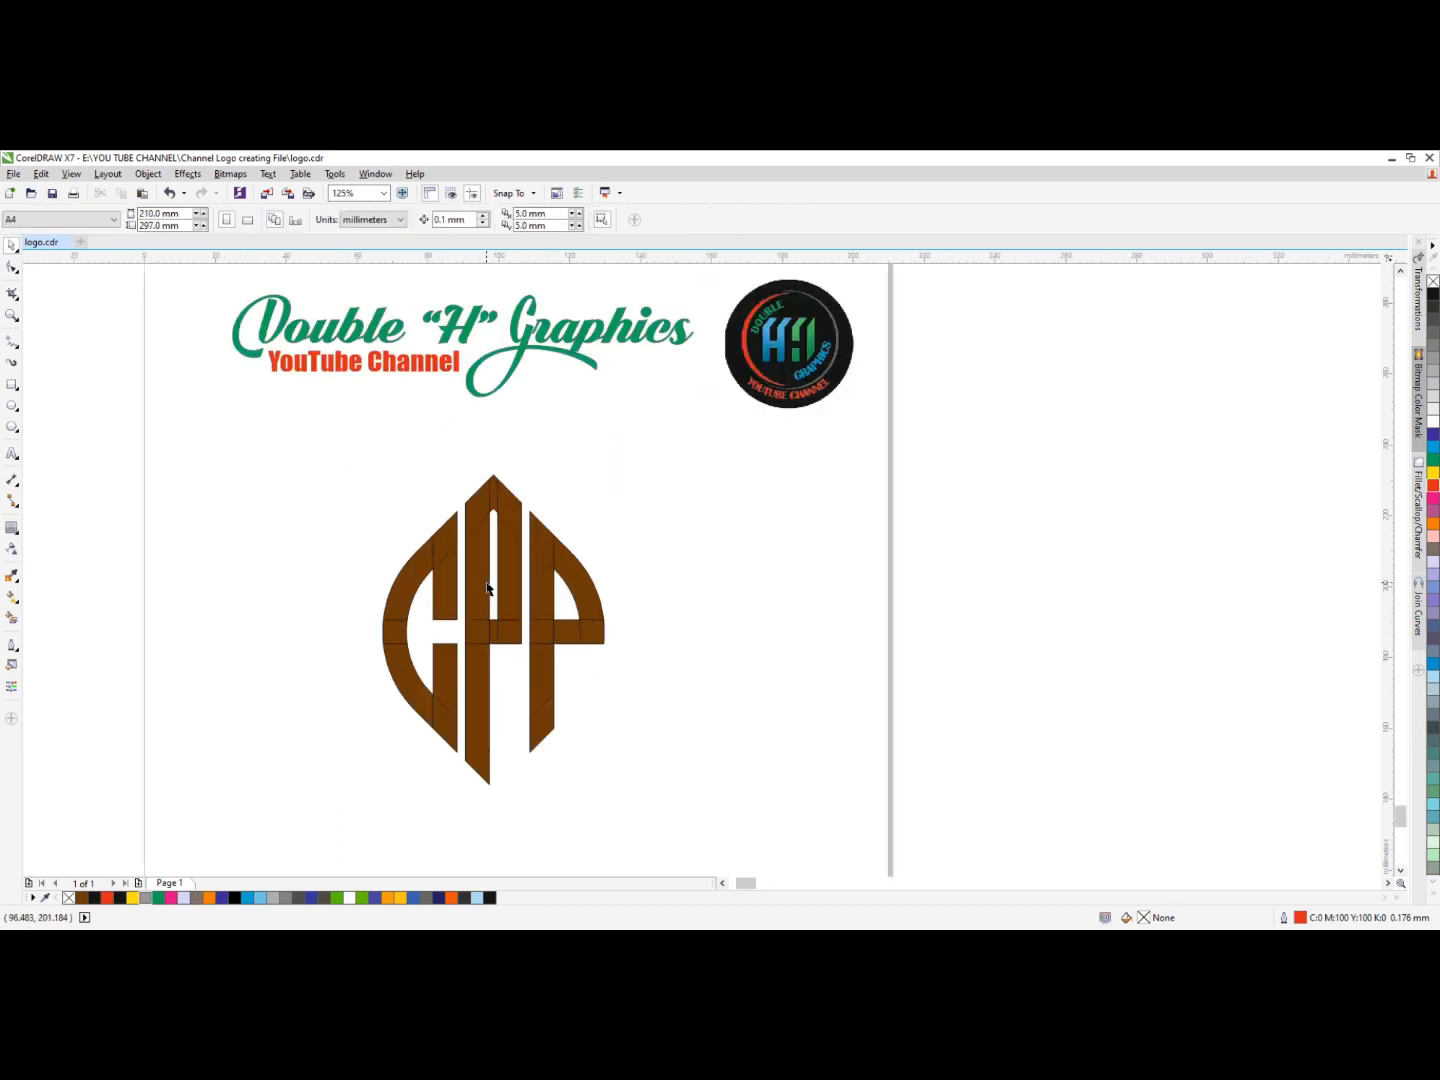
drag(347, 429, 678, 812)
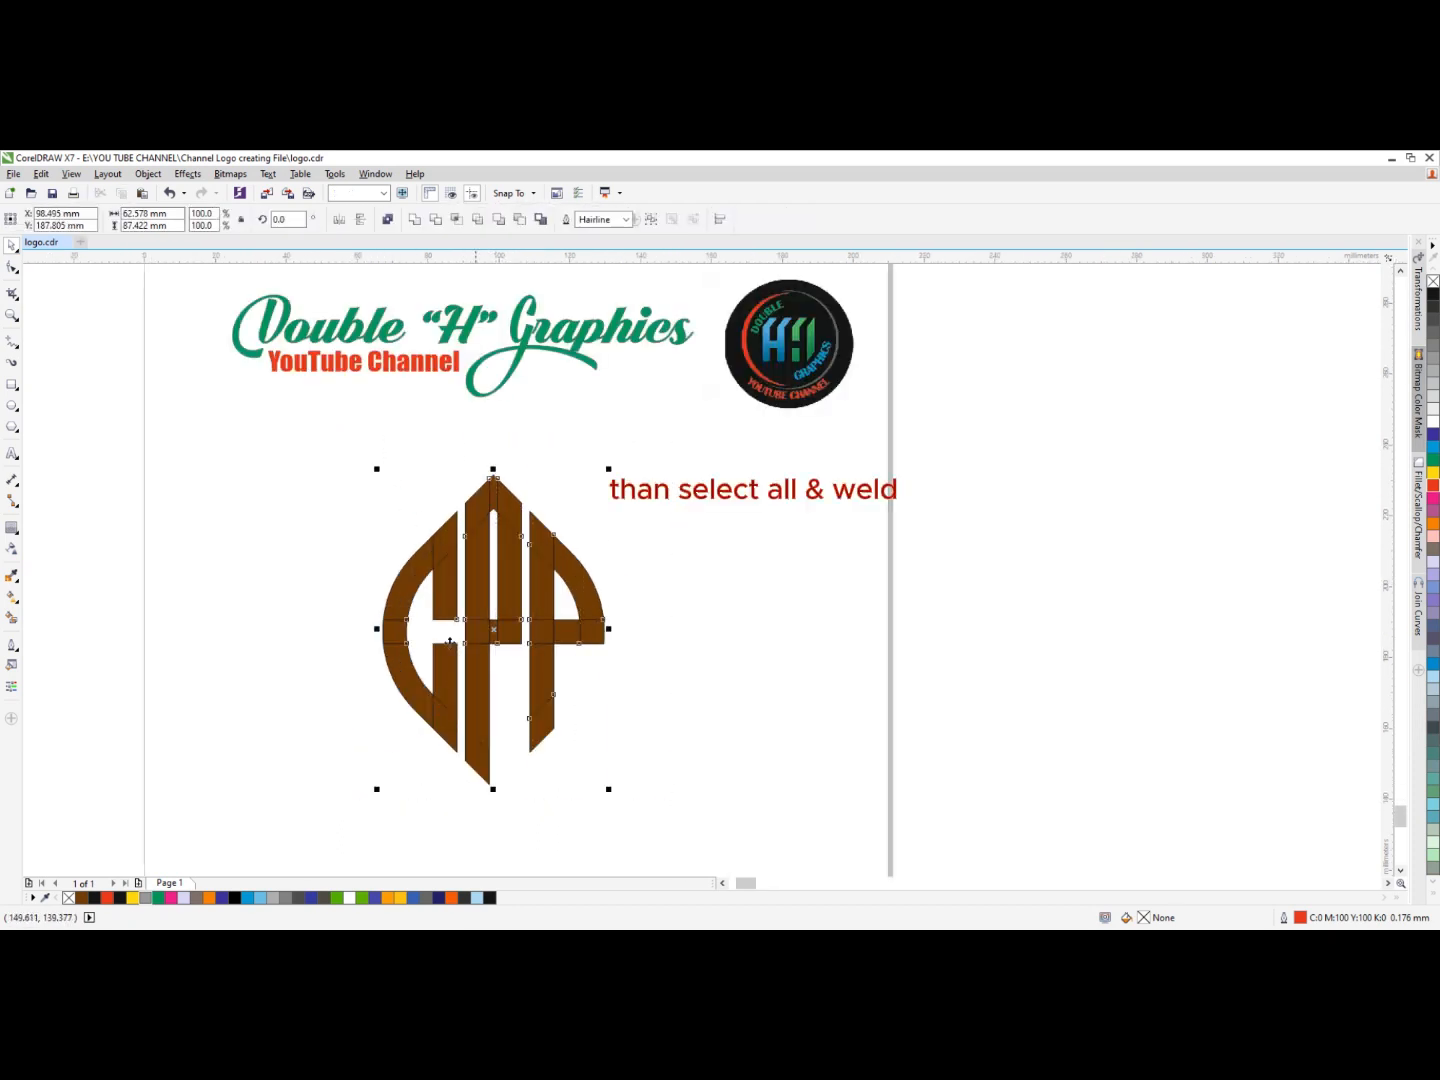
click(414, 222)
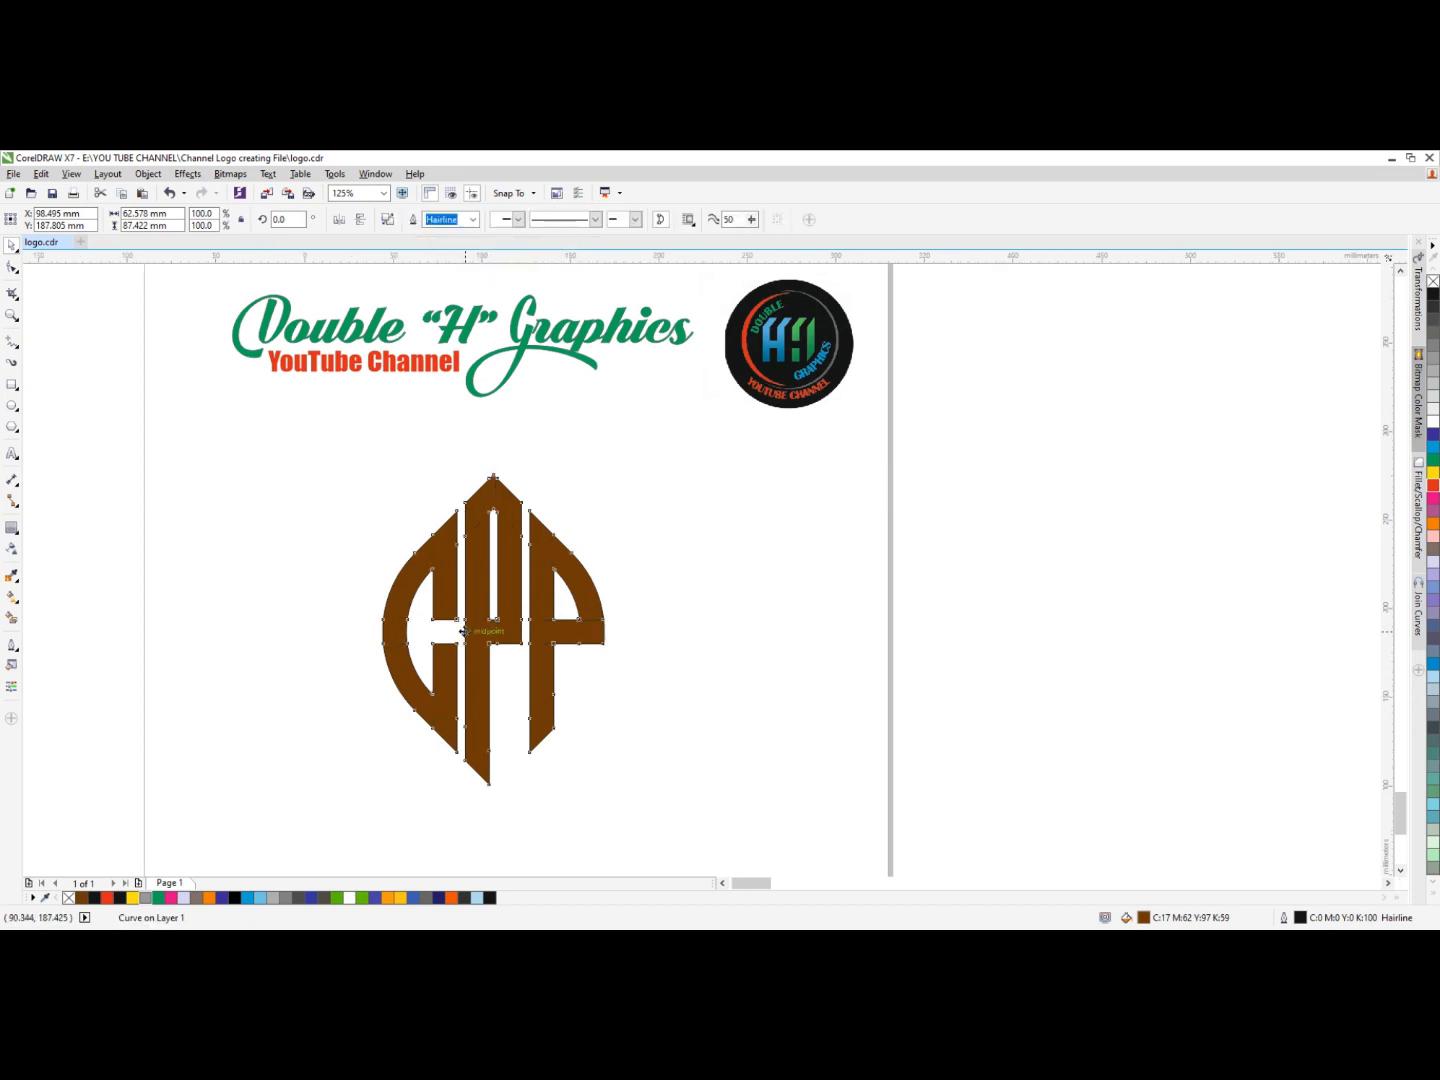
Fill the welded lettering with red (C0 M100 Y100 K0) and remove its outline
scroll(473, 634, down, 3)
scroll(495, 624, up, 3)
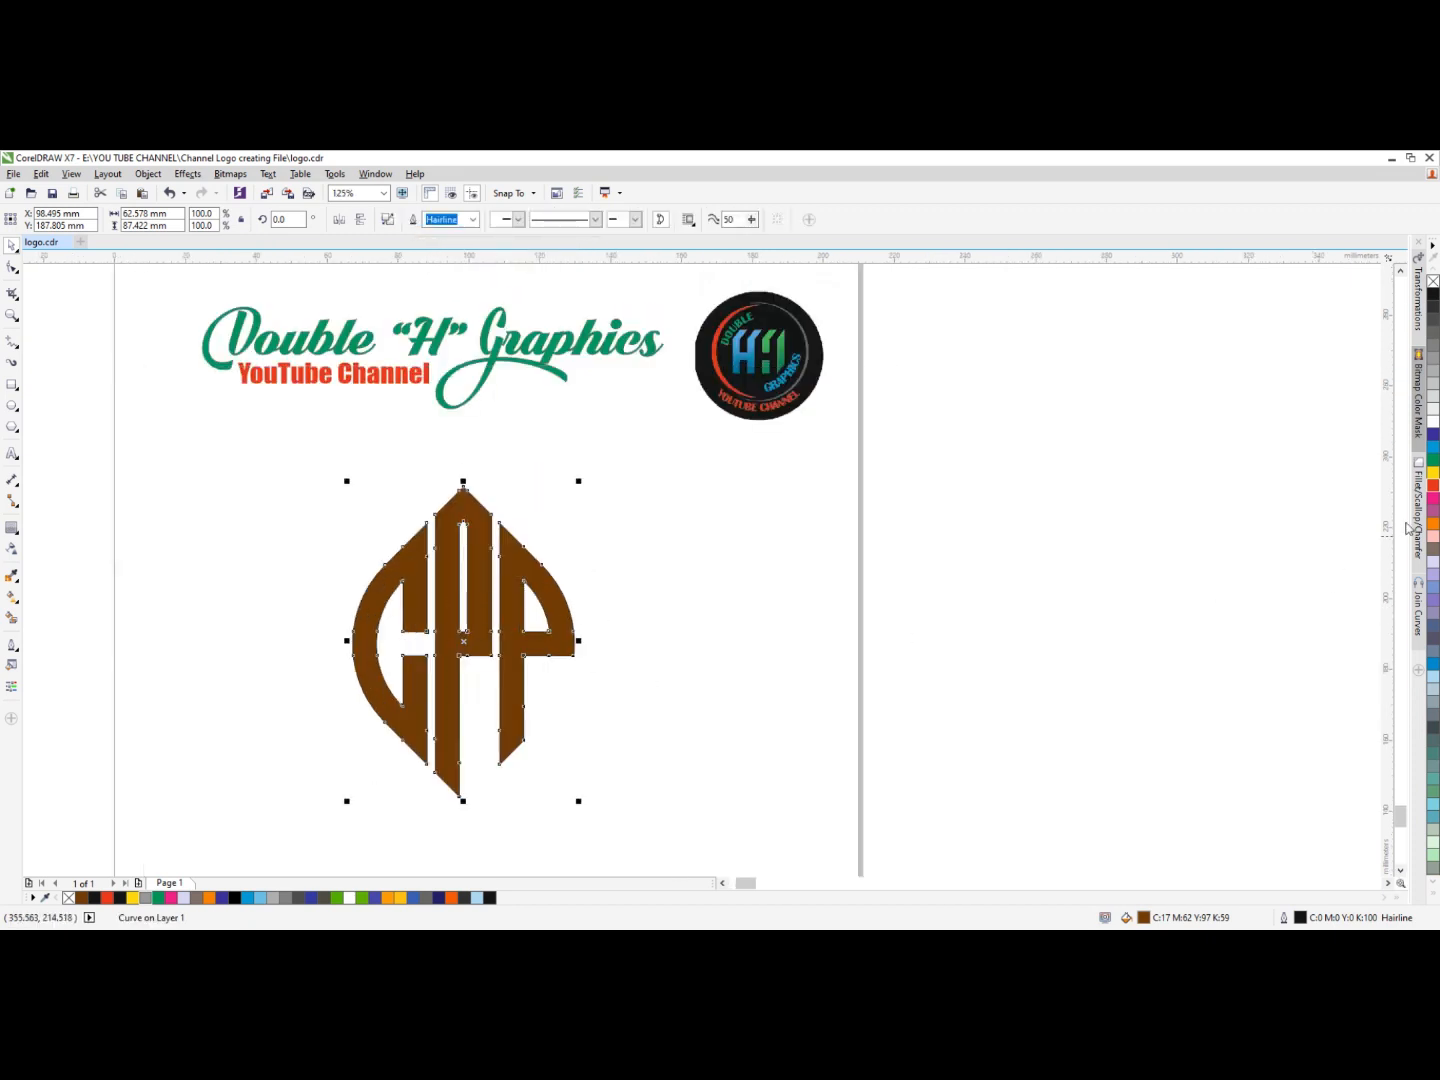
click(1434, 487)
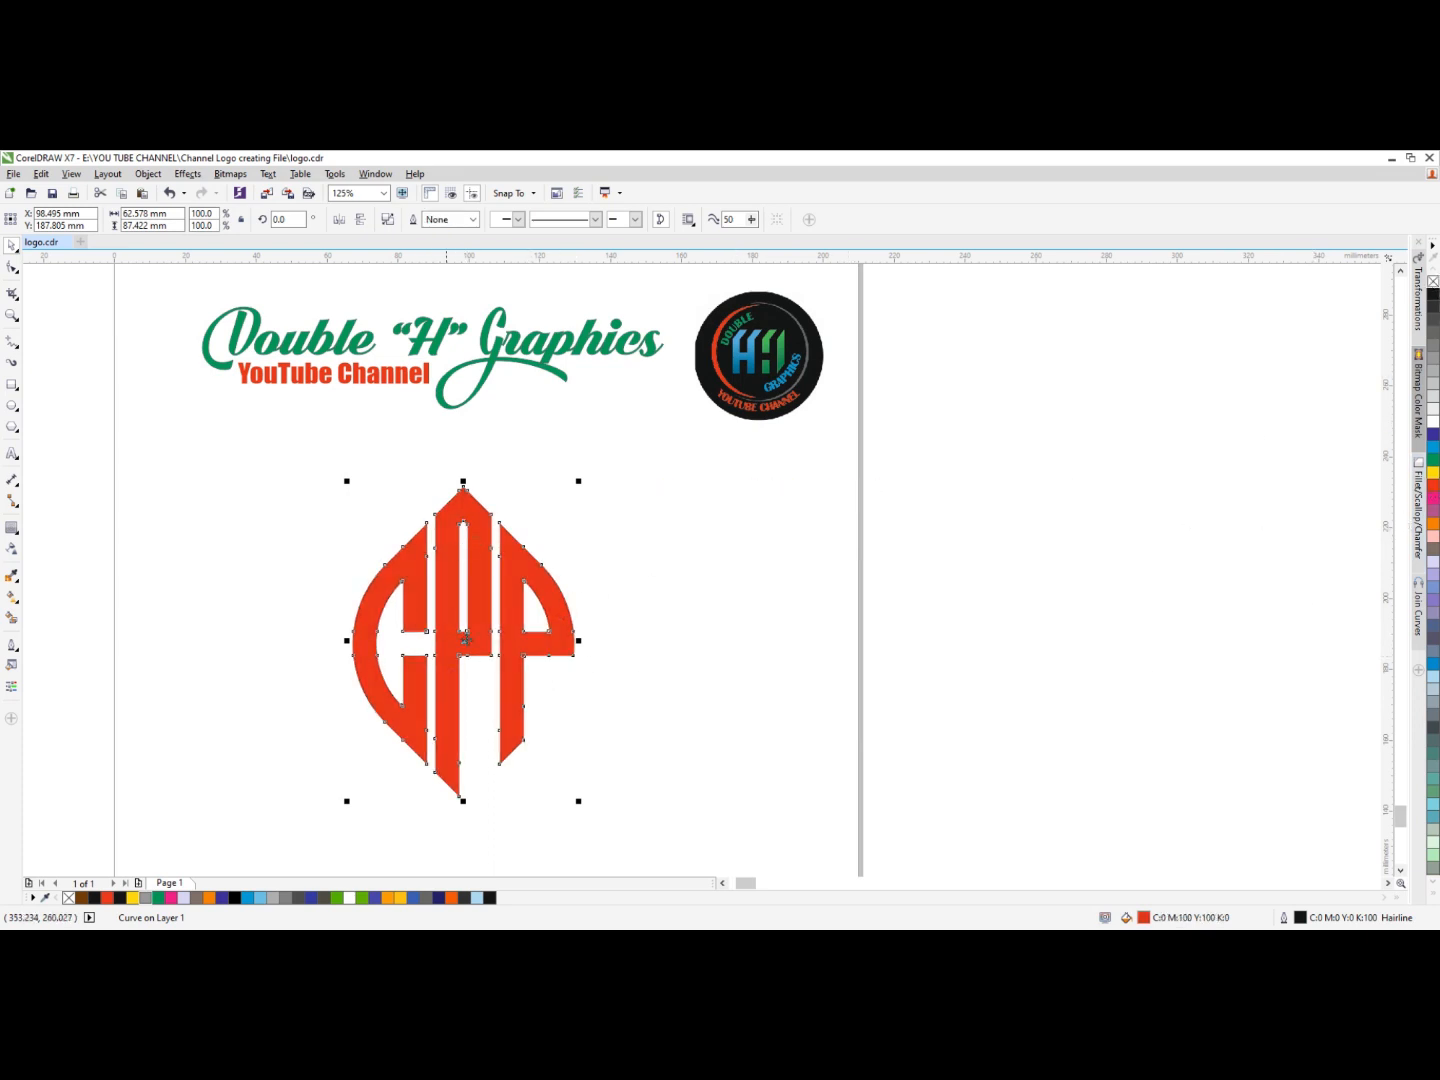
right_click(1433, 281)
scroll(476, 608, down, 2)
scroll(476, 607, up, 2)
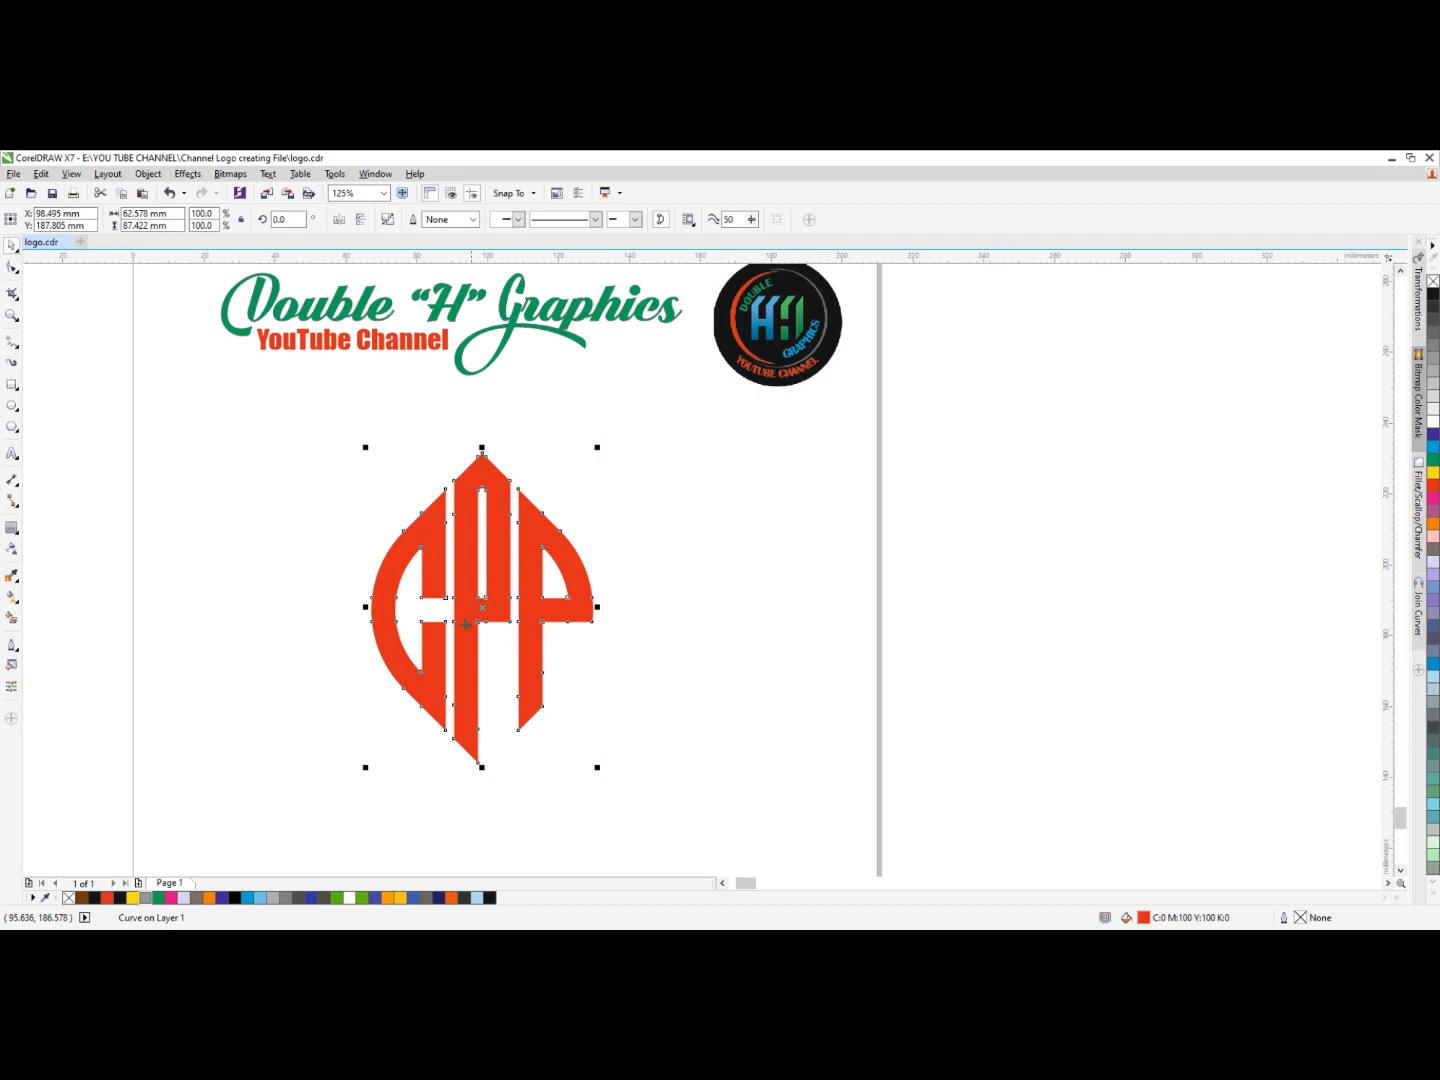
Apply a diagonal linear gradient to the lettering with Interactive Fill, running from red at the lower left to black at the upper right
click(14, 598)
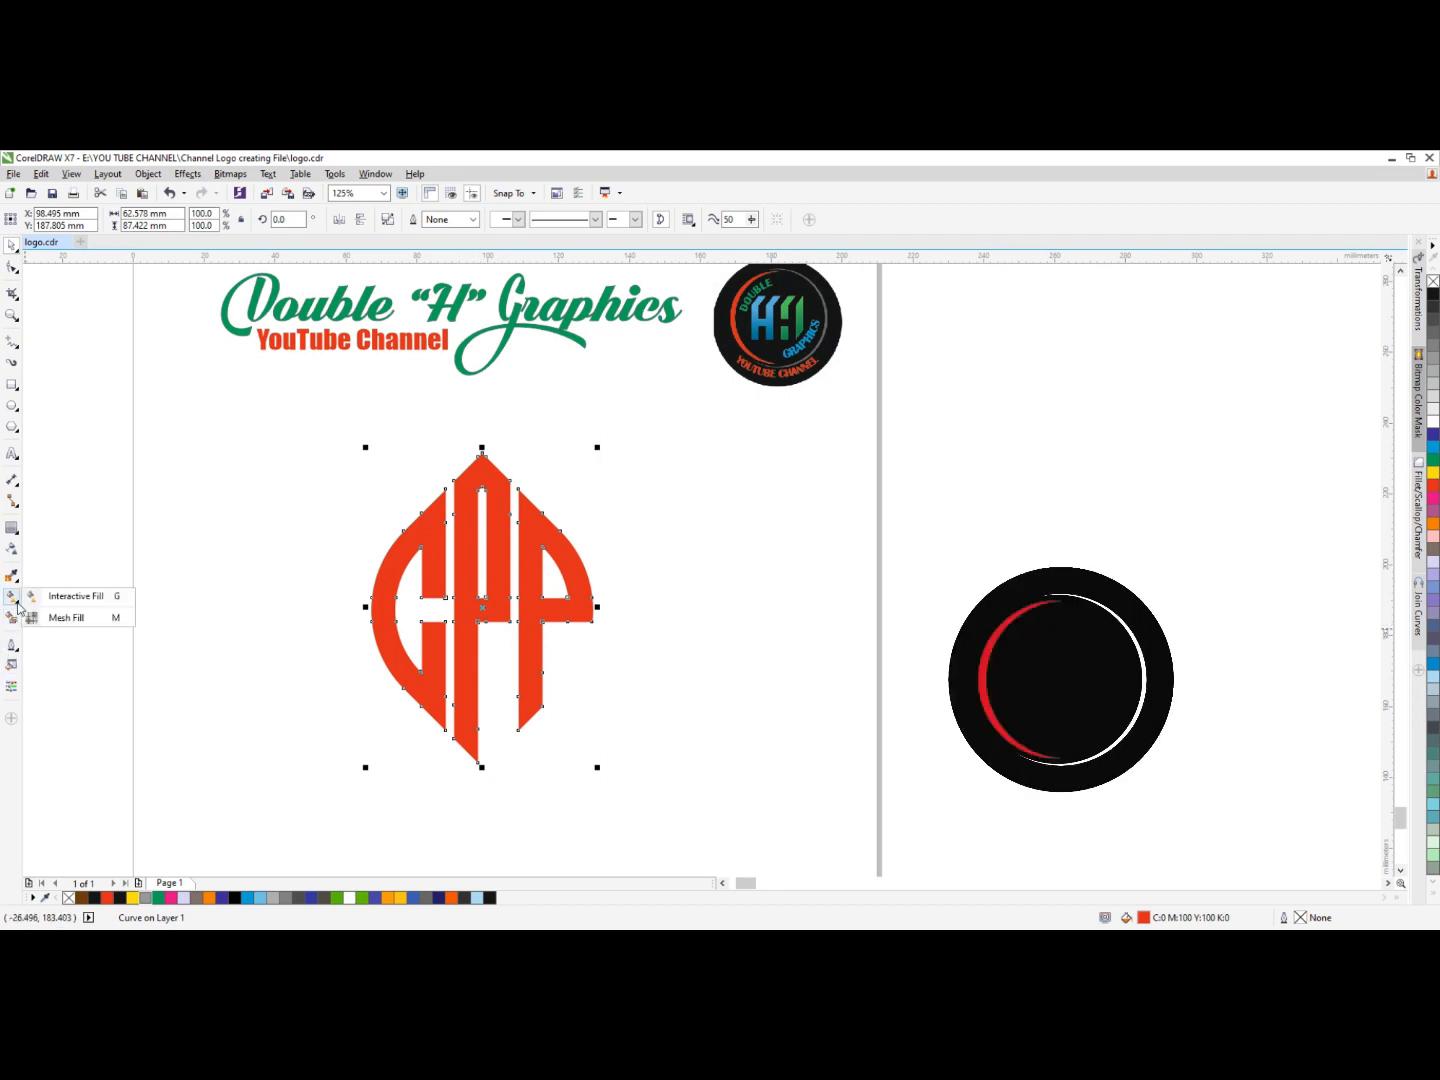
click(32, 601)
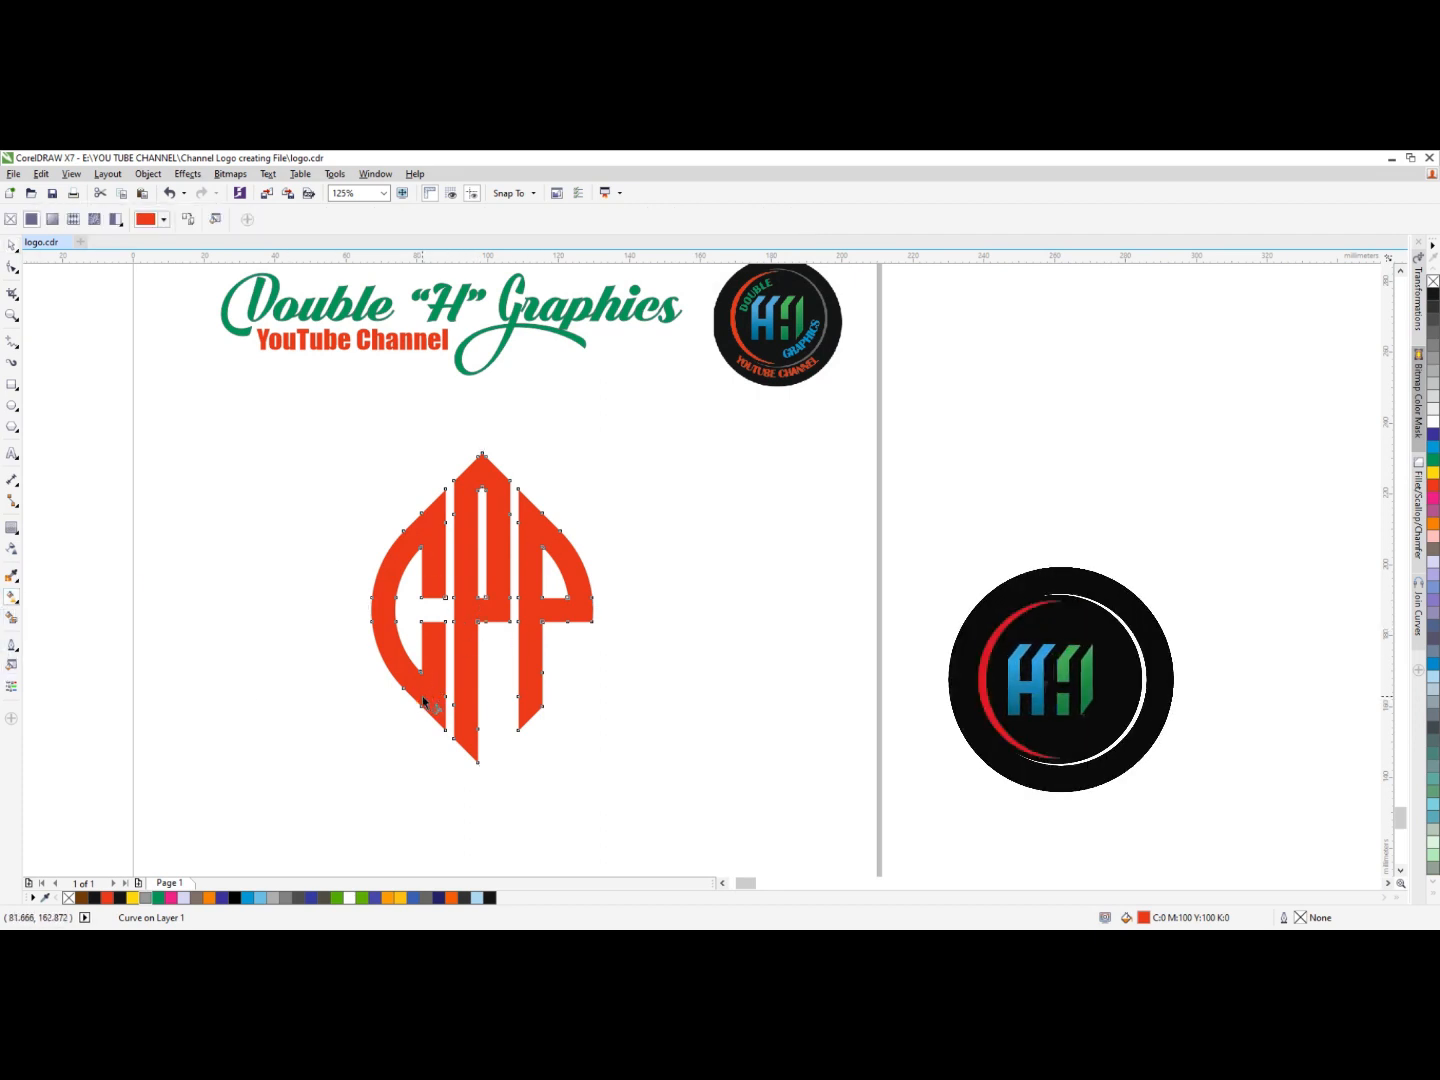
drag(466, 623, 536, 533)
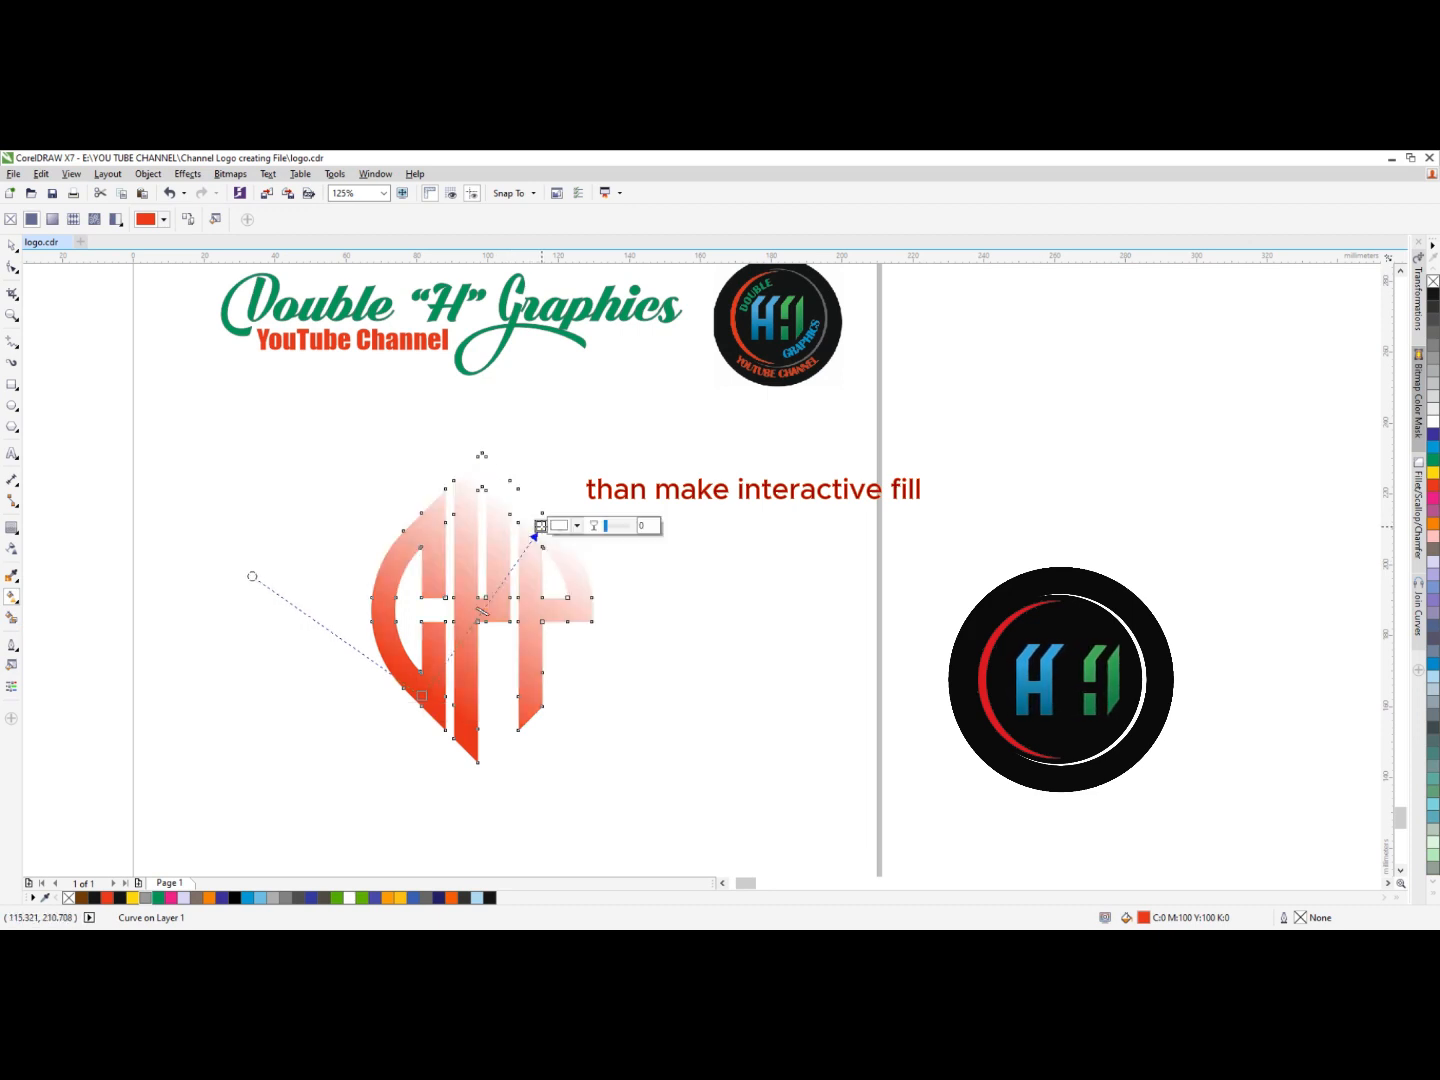
drag(234, 897, 542, 526)
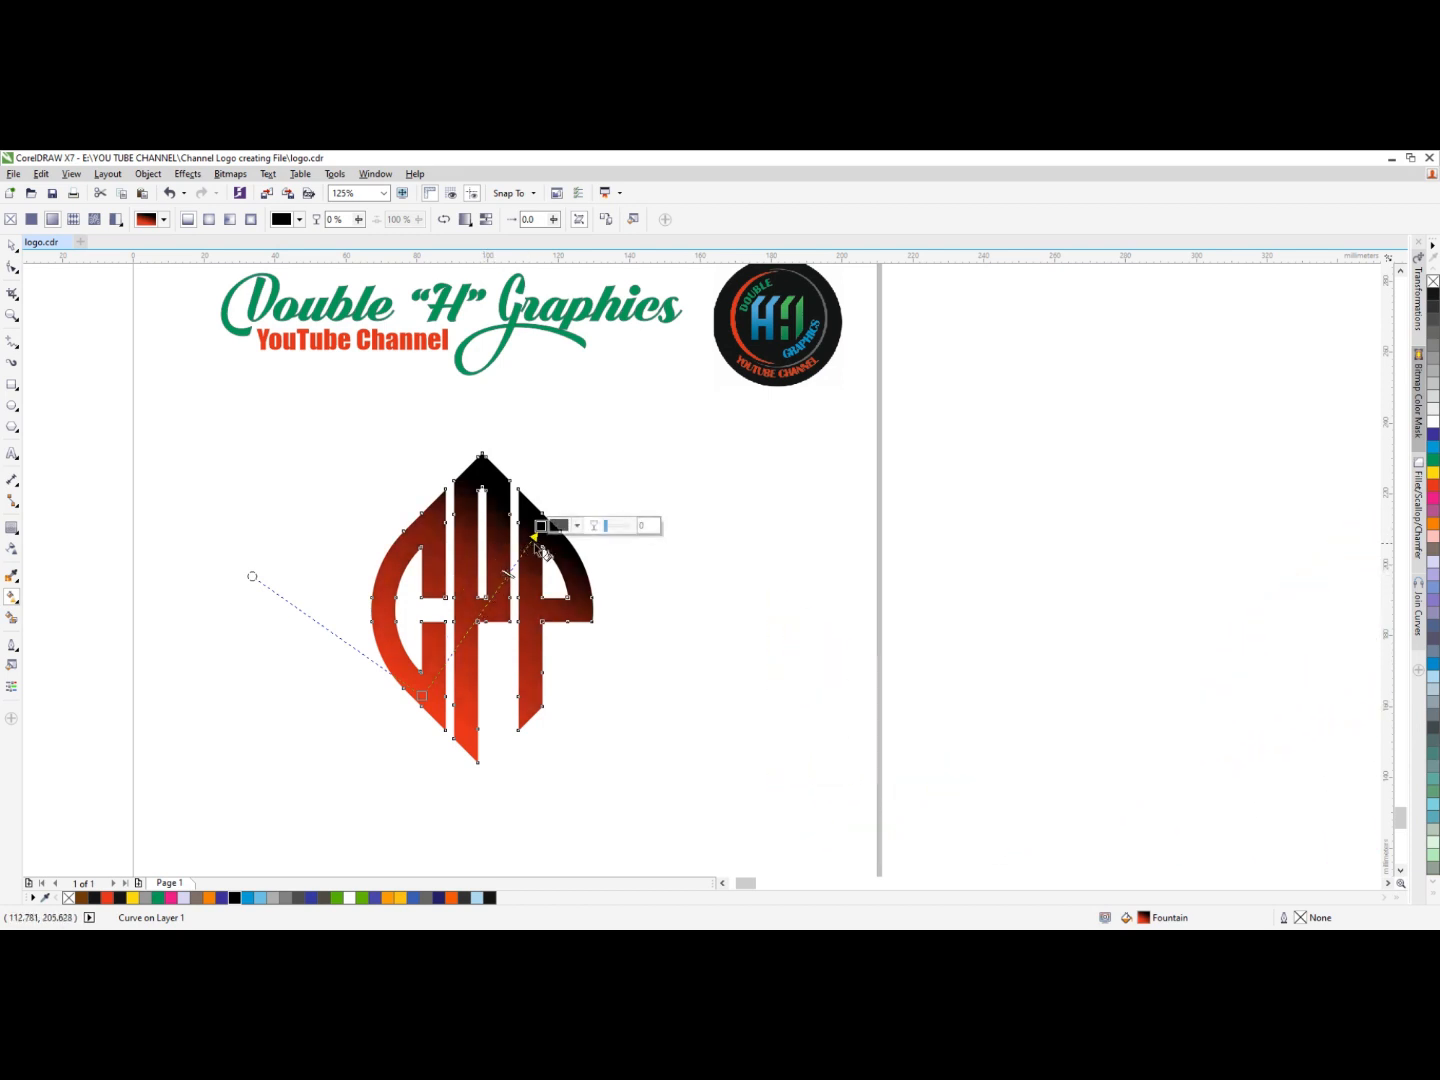
Add a blue colour stop at about 48% of the gradient and change its end colour to pink
double_click(460, 638)
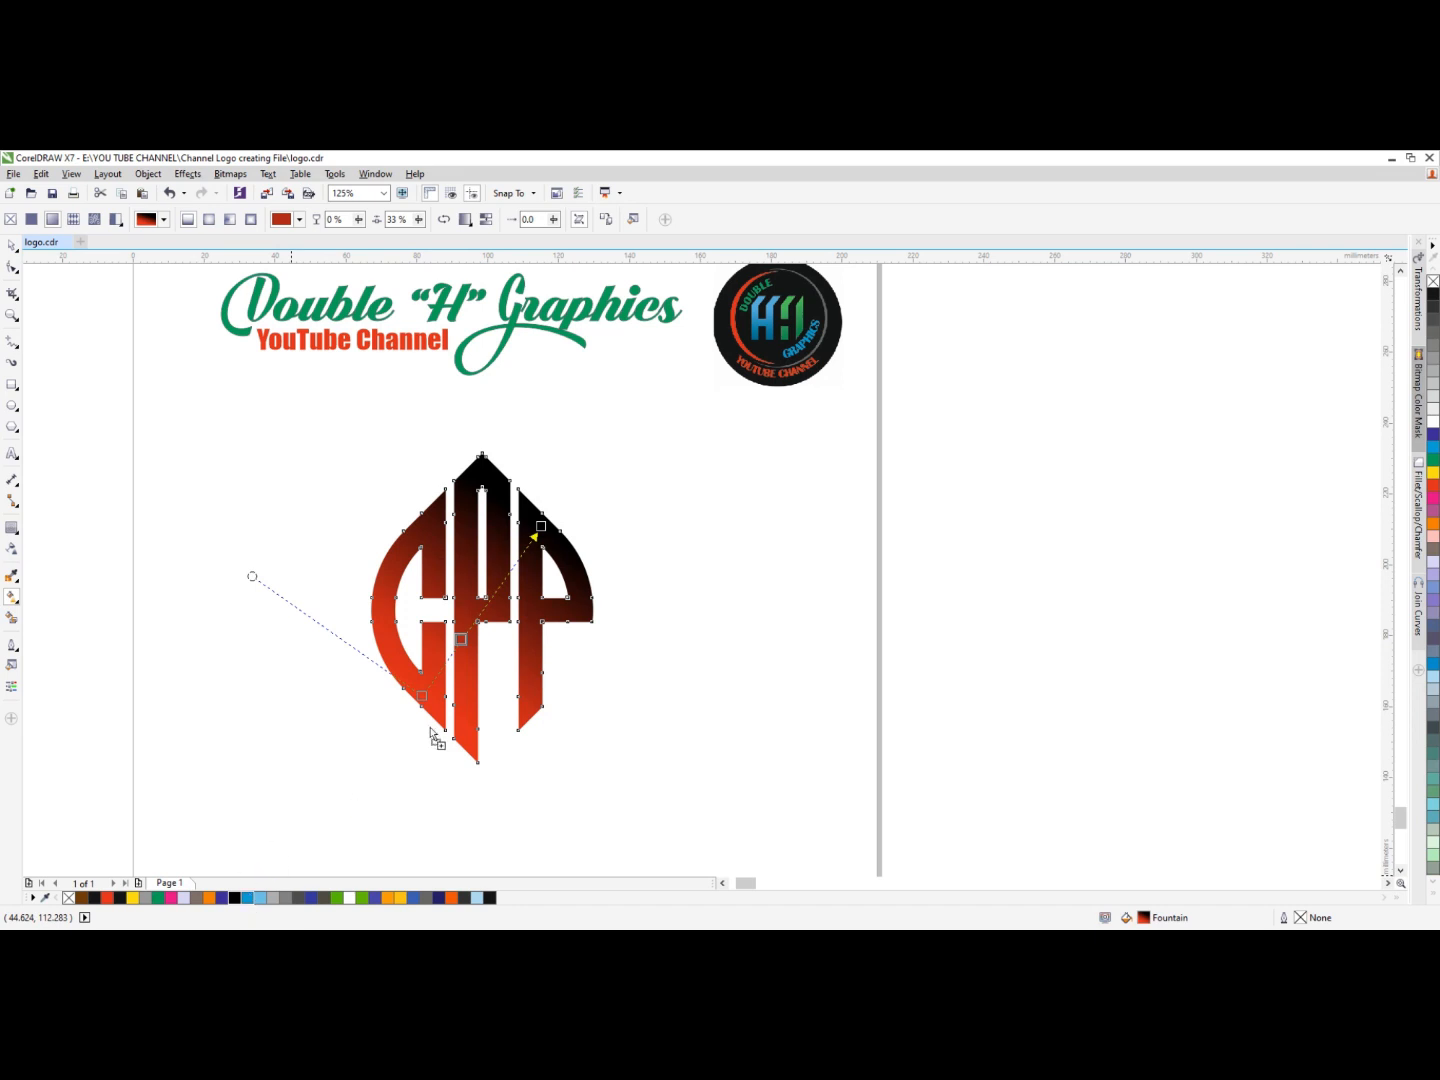
drag(461, 641, 483, 609)
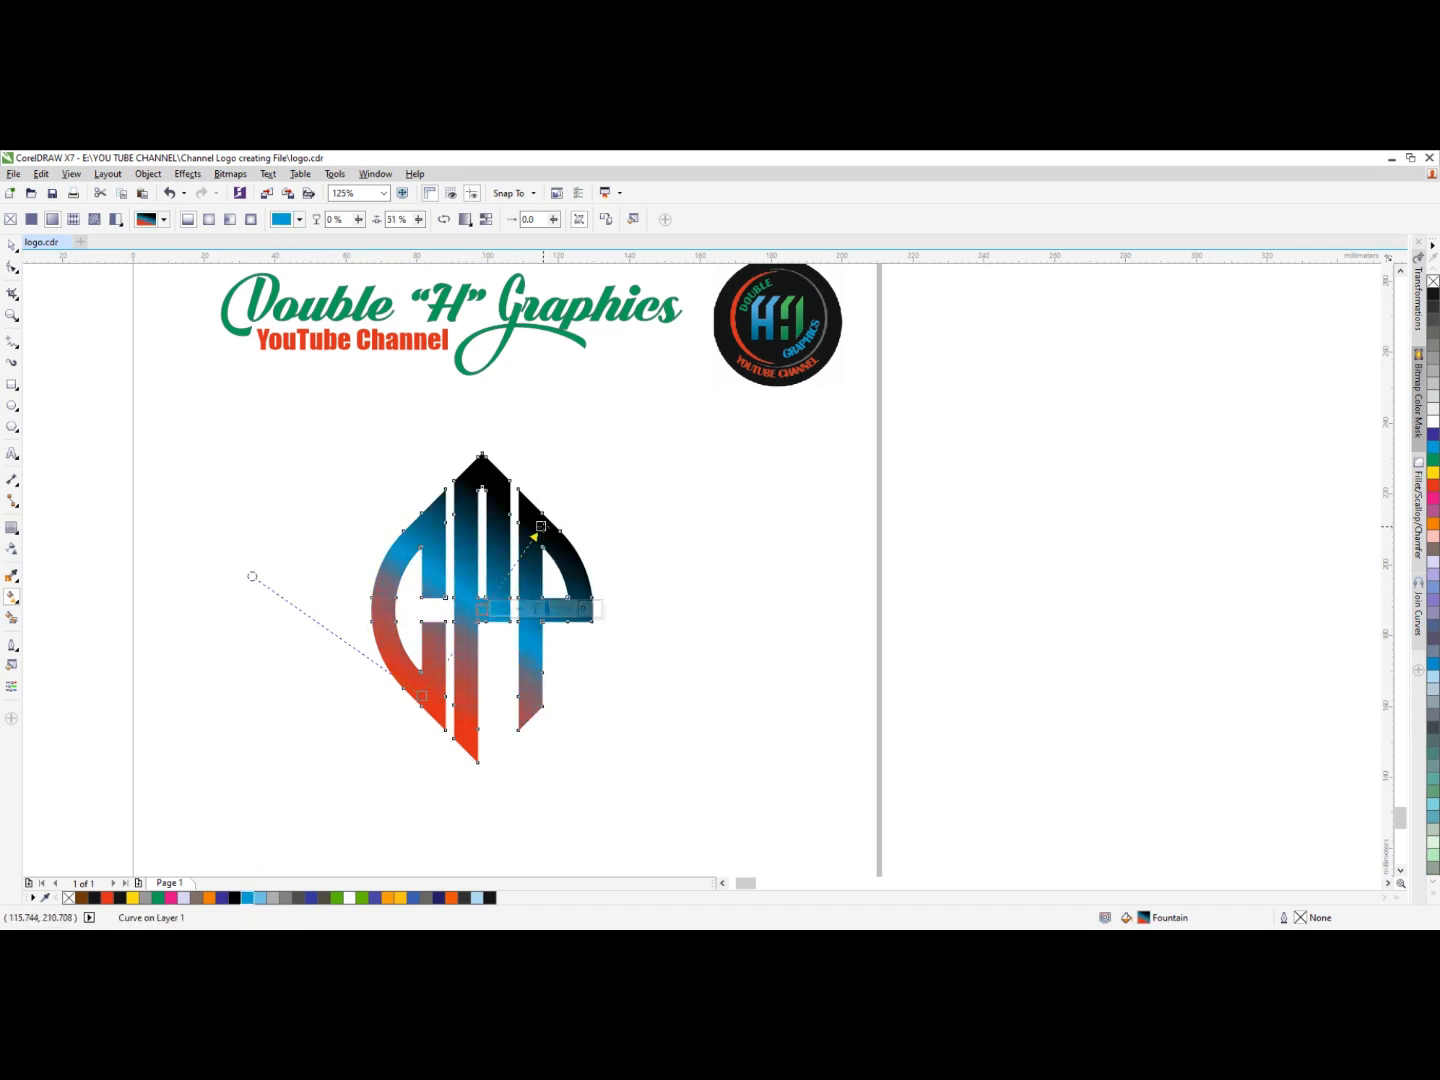
click(541, 527)
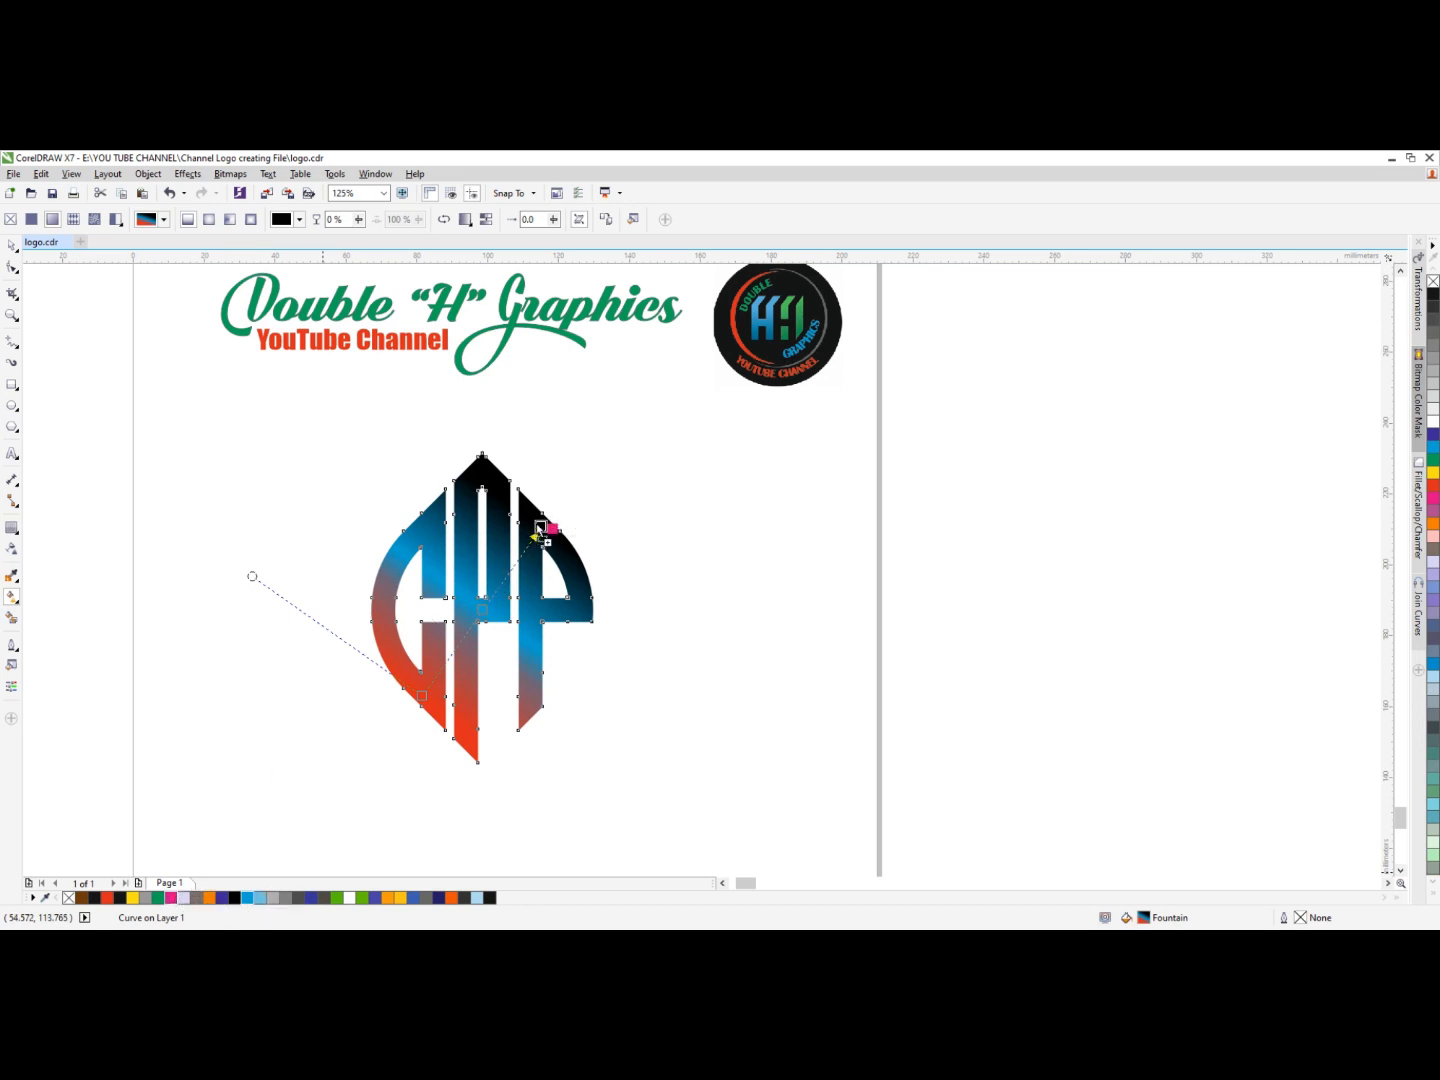
drag(538, 527, 540, 527)
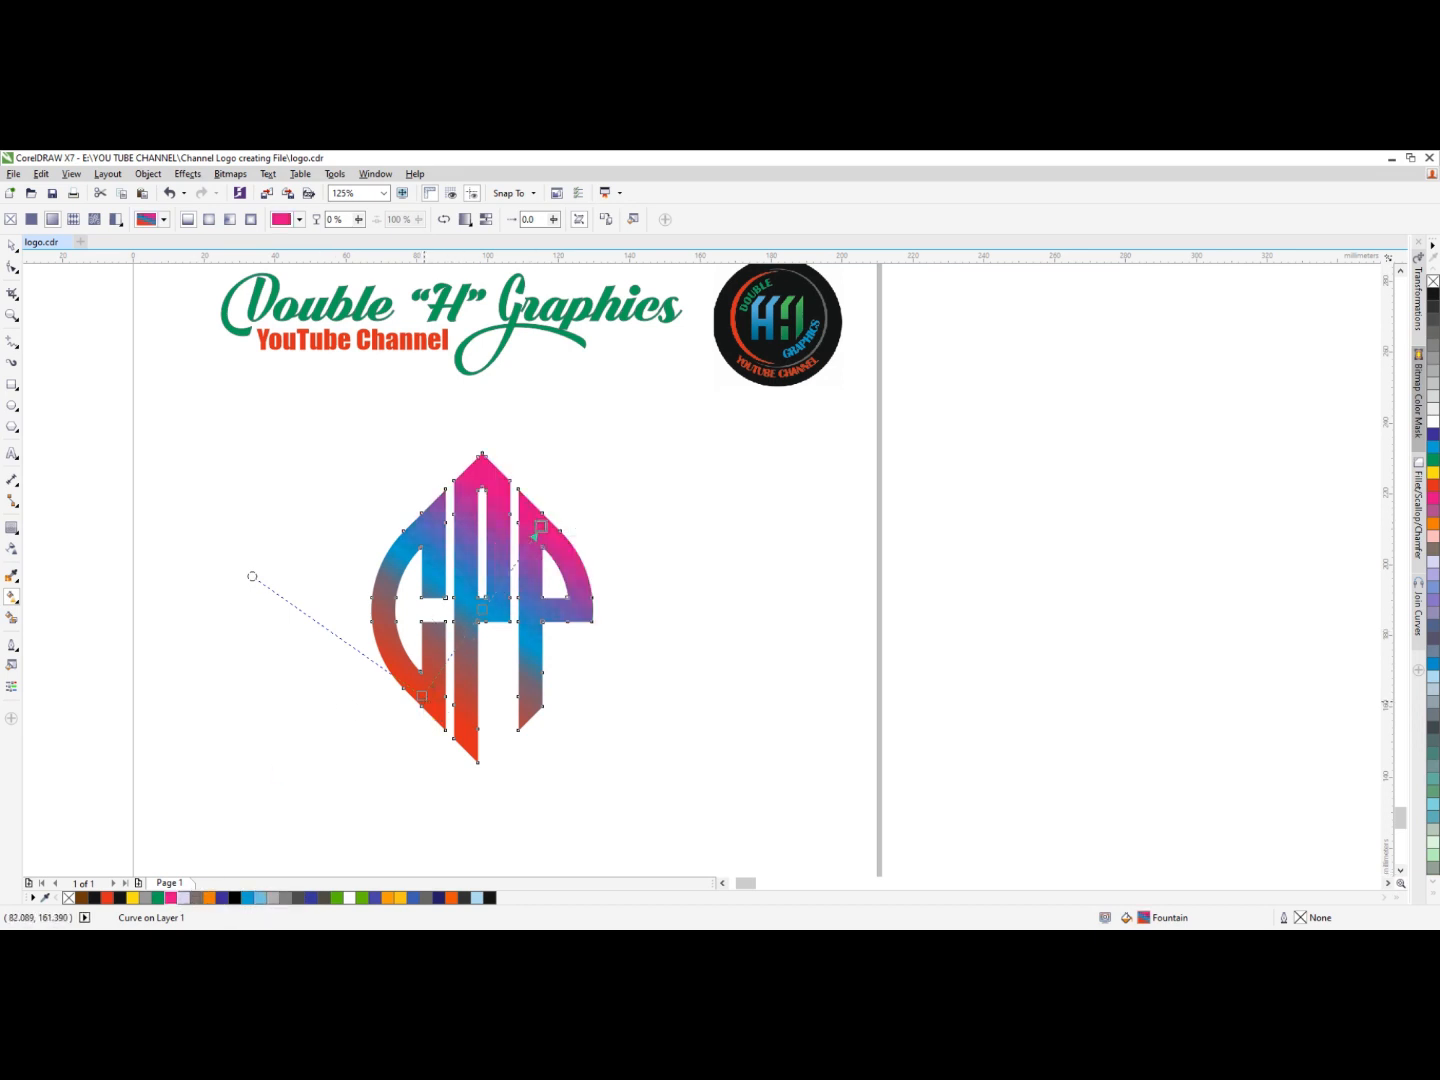
double_click(484, 610)
scroll(488, 616, down, 2)
scroll(491, 620, up, 2)
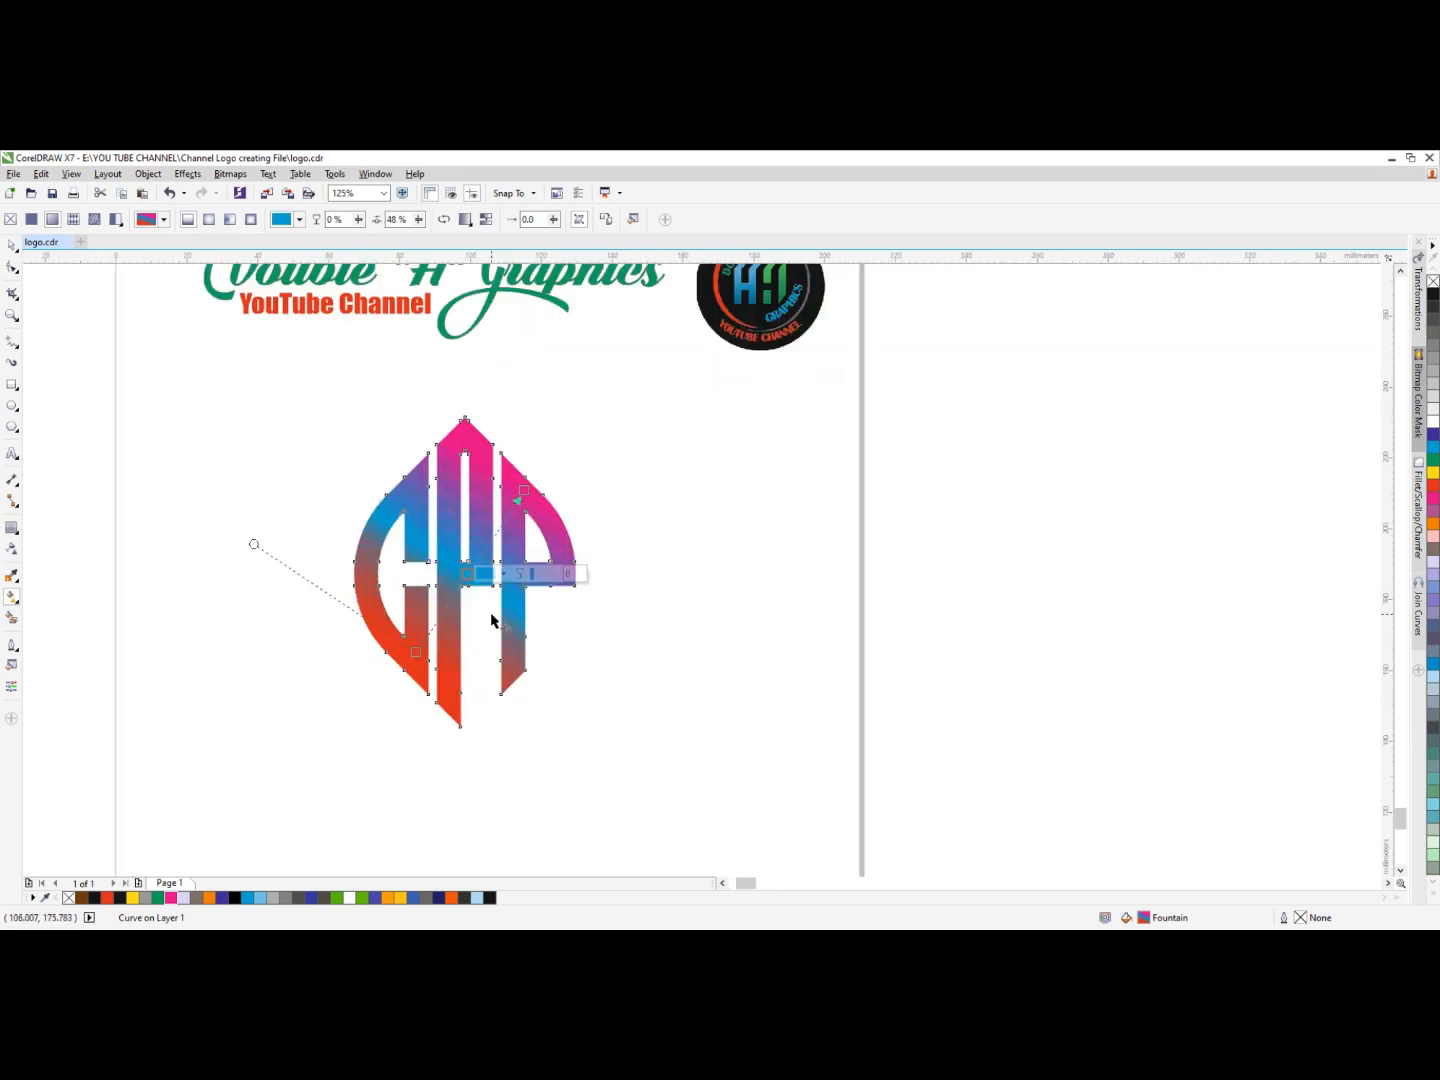
Deselect the lettering and examine the finished logo on the whole page
click(12, 247)
scroll(454, 600, down, 2)
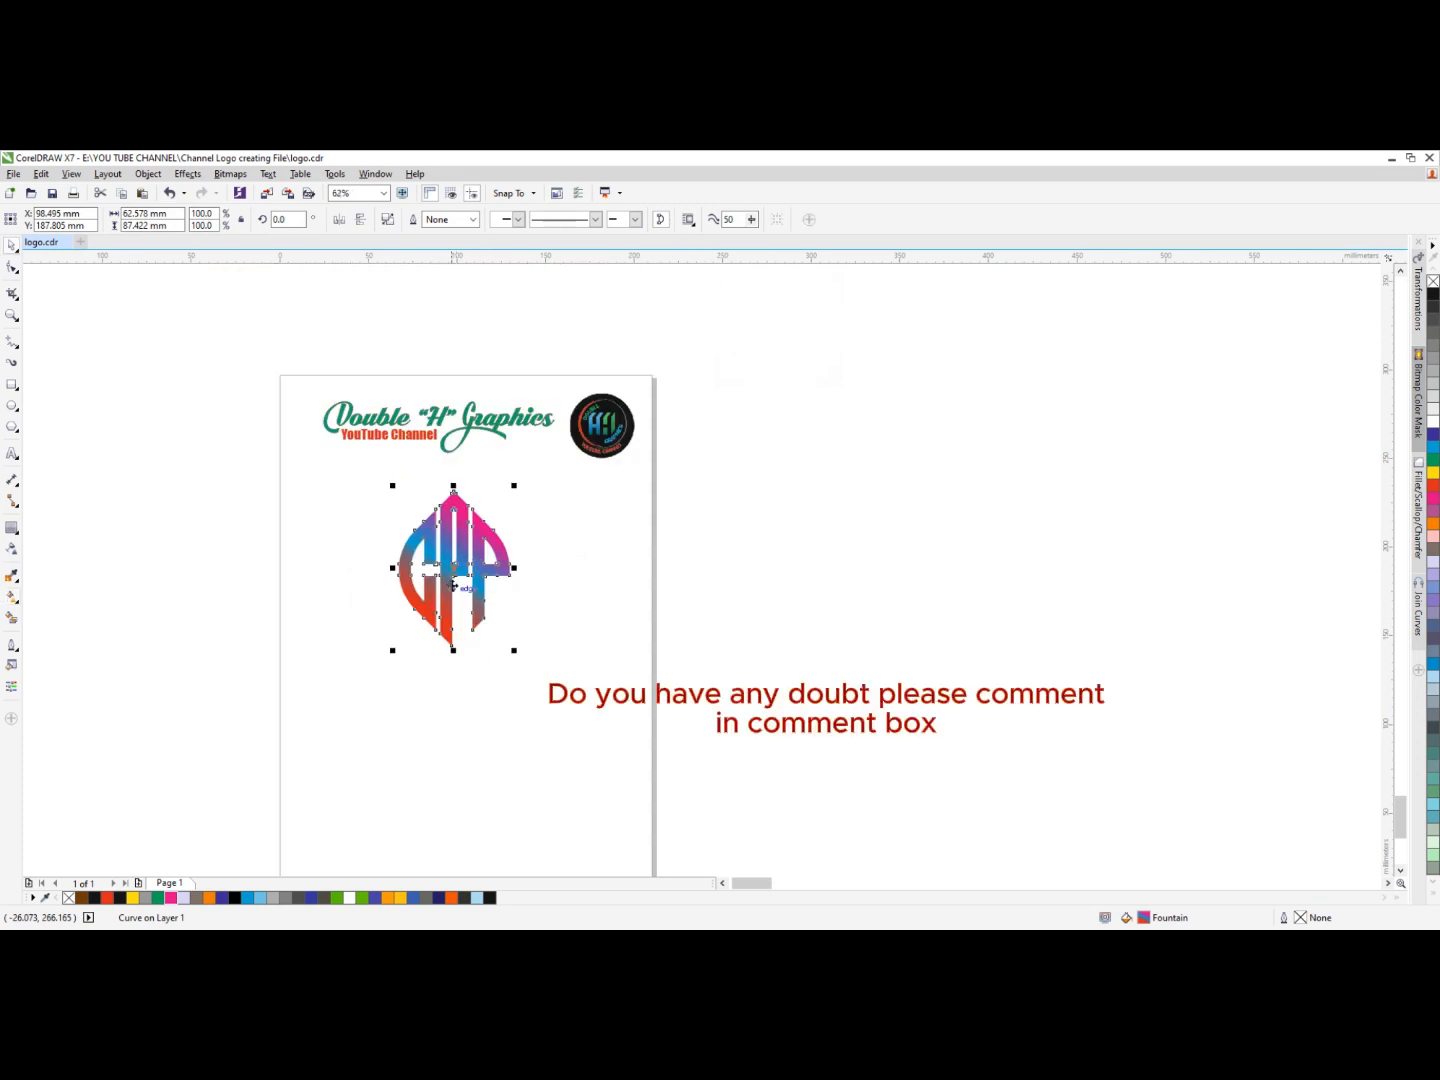
scroll(460, 590, up, 2)
scroll(454, 608, down, 2)
click(464, 701)
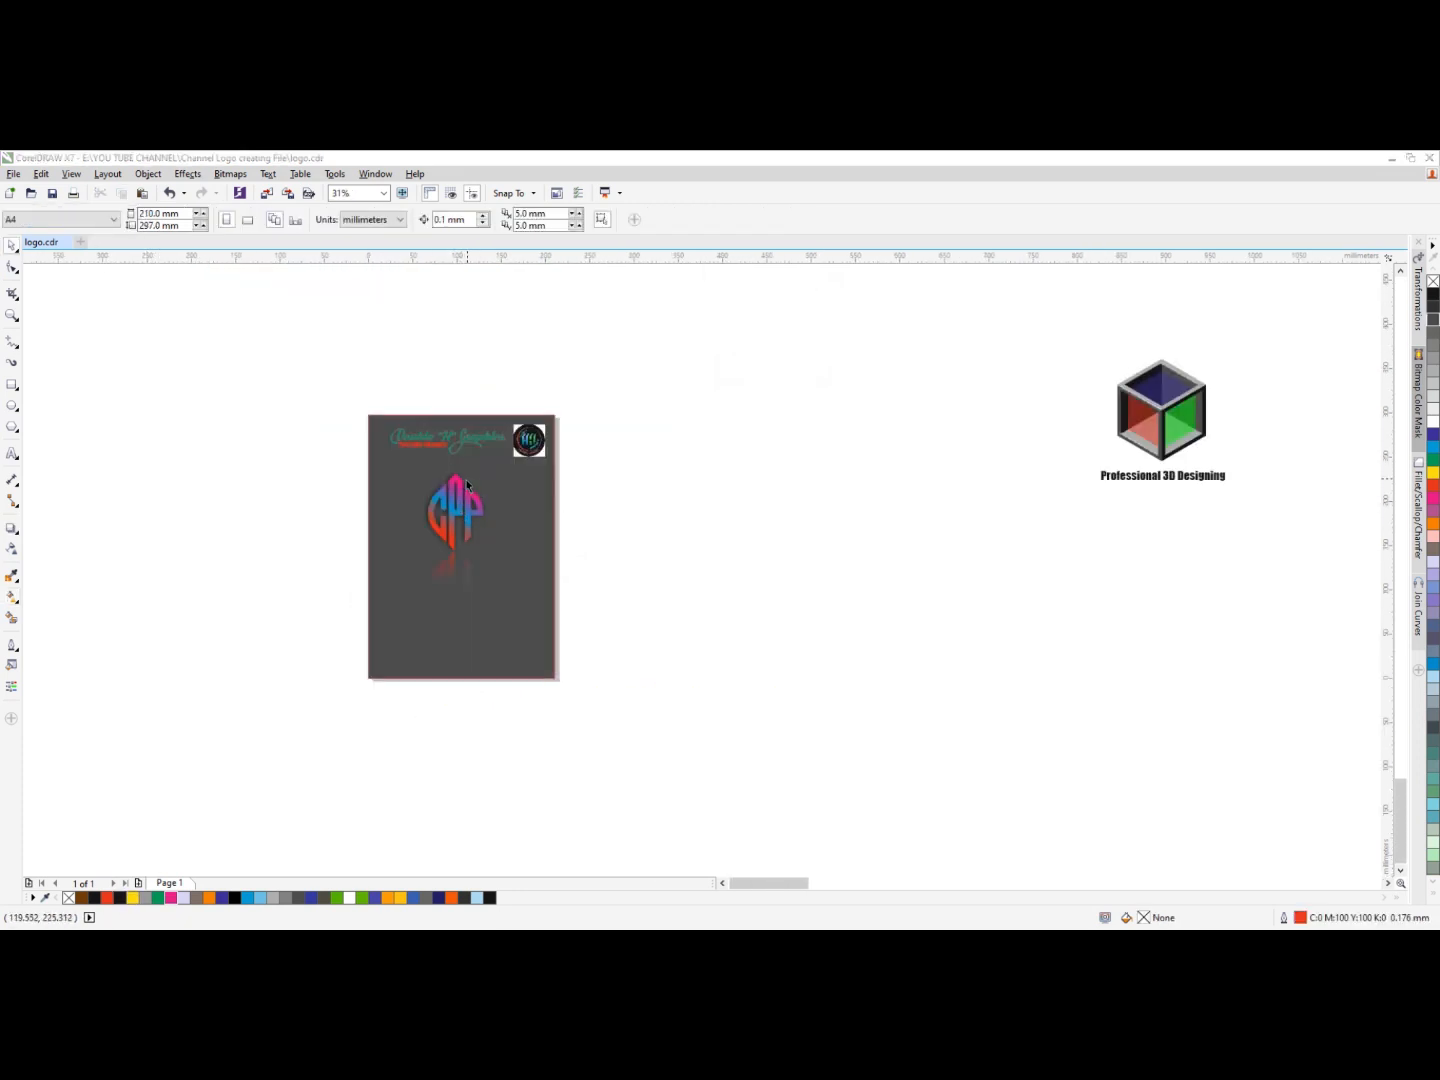
scroll(466, 481, up, 3)
scroll(482, 450, down, 2)
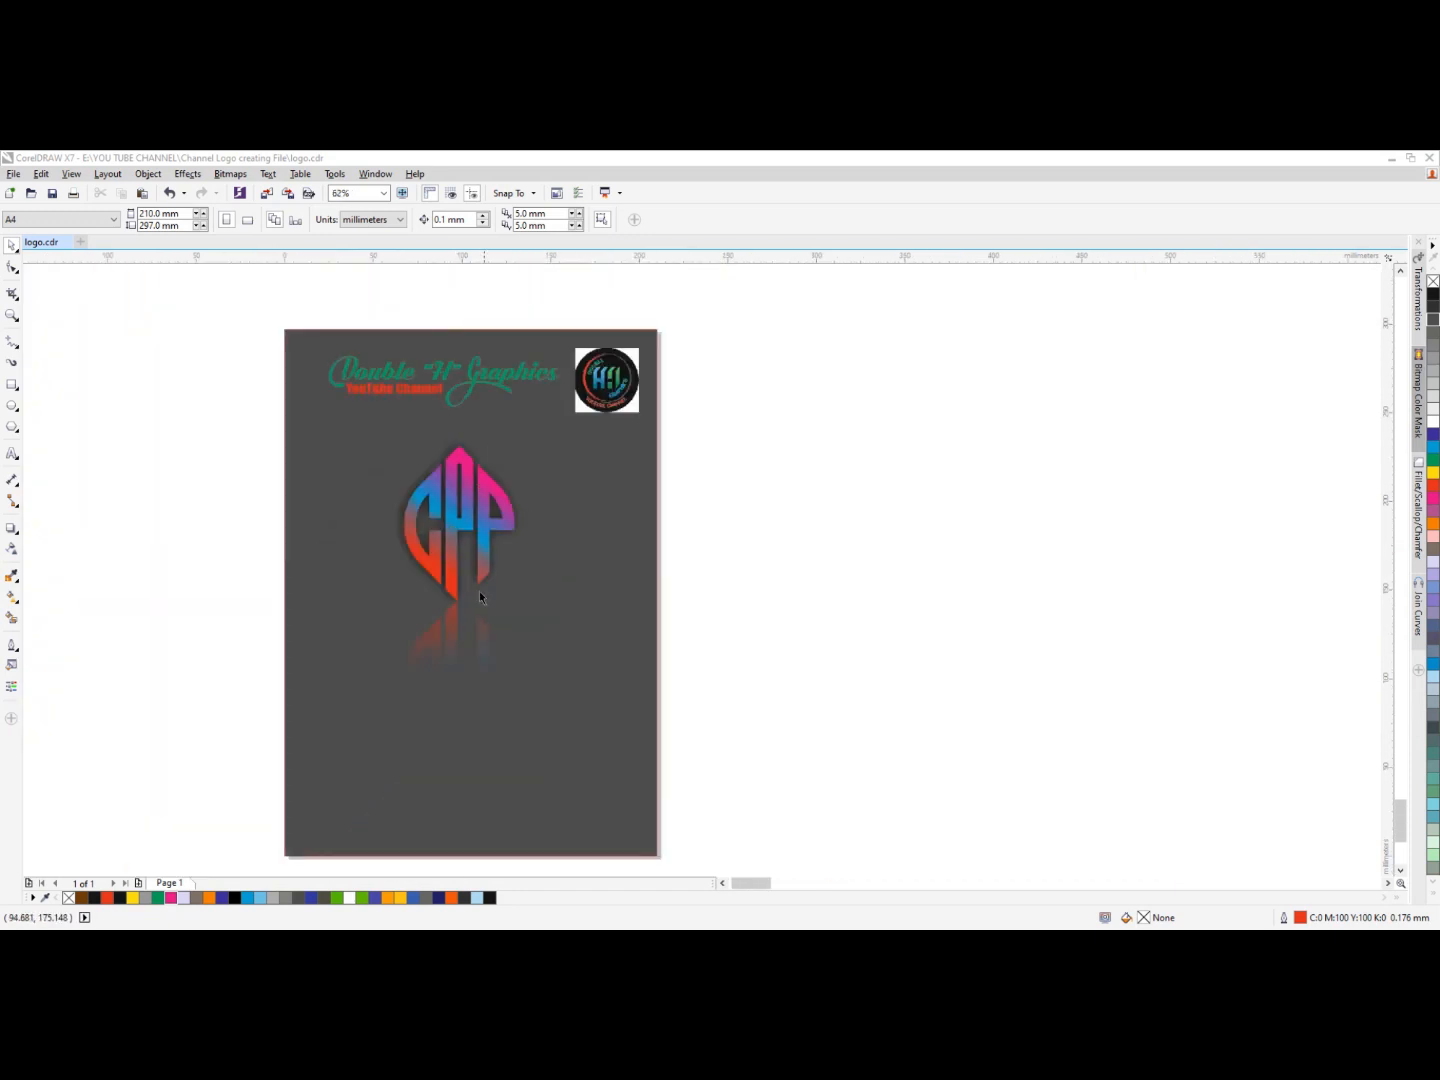
scroll(480, 598, down, 2)
scroll(473, 538, up, 2)
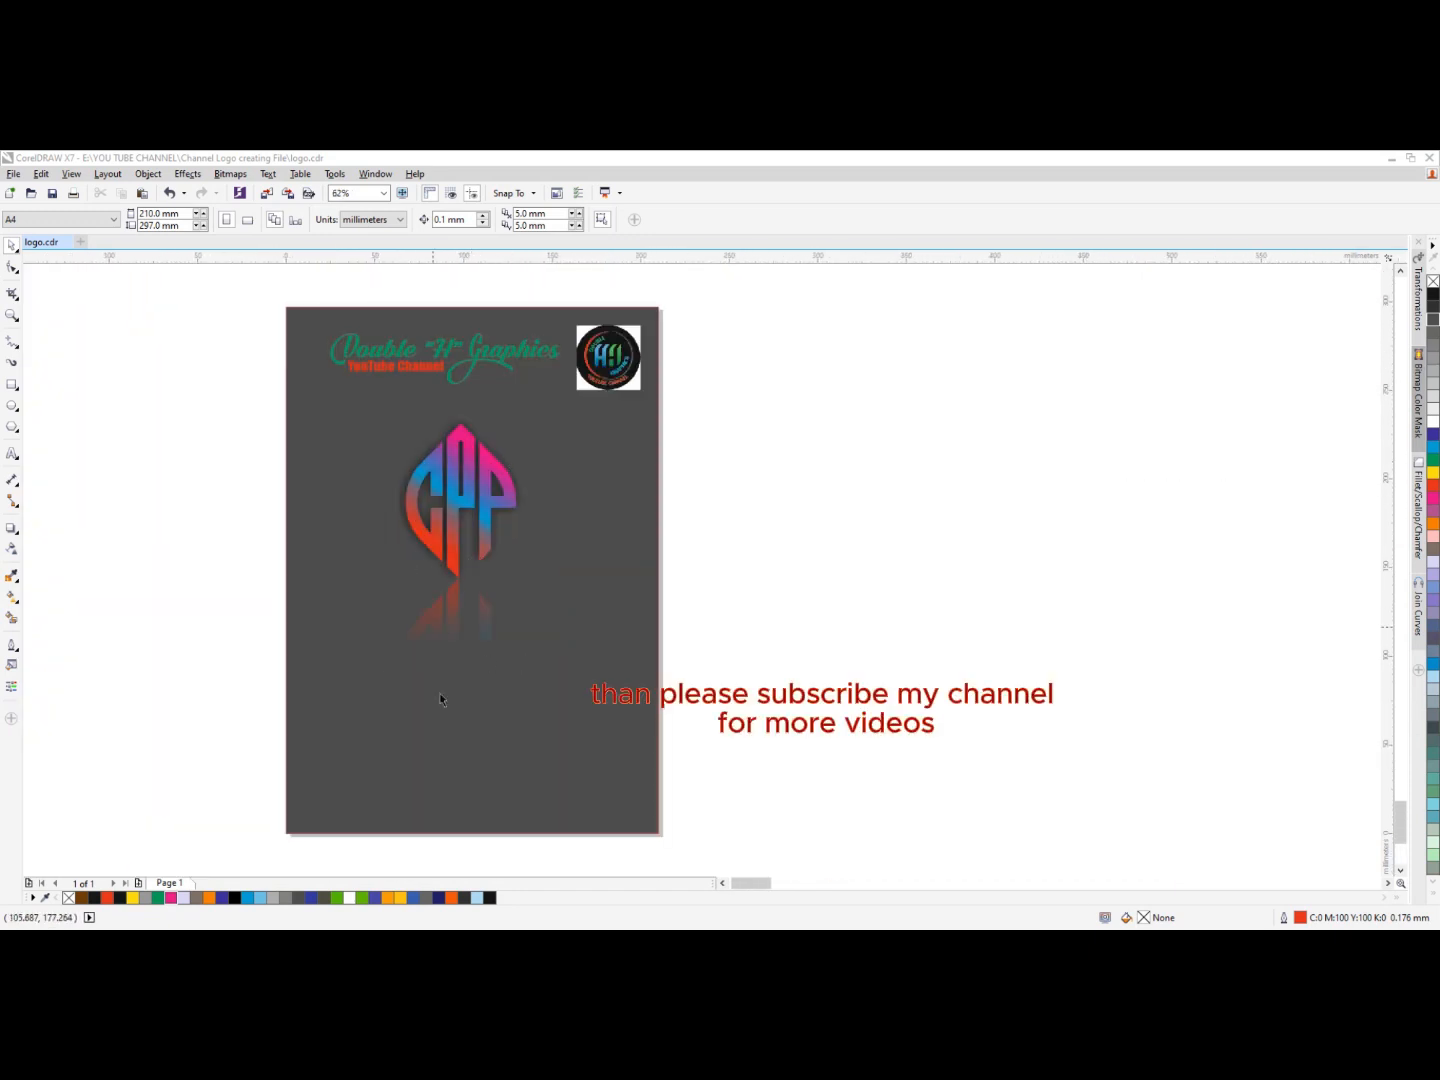